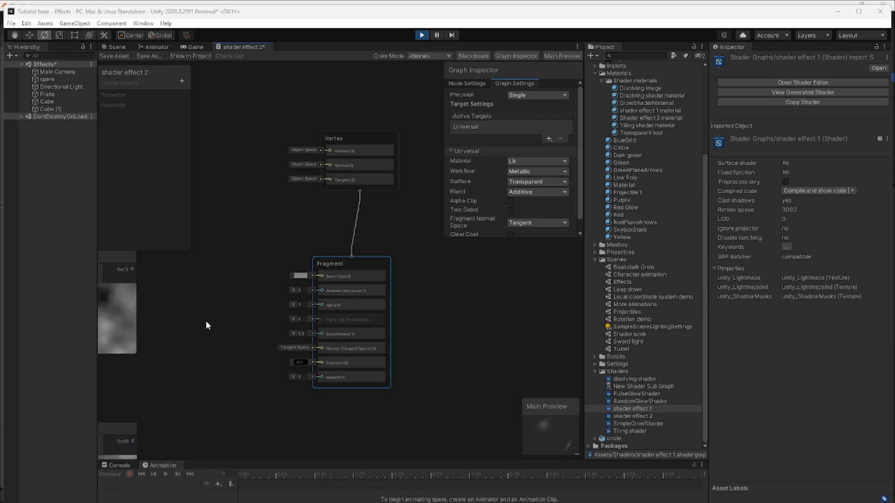
- Check the available Blend options in the graph's Universal settings
scroll(194, 339, "down", 4)
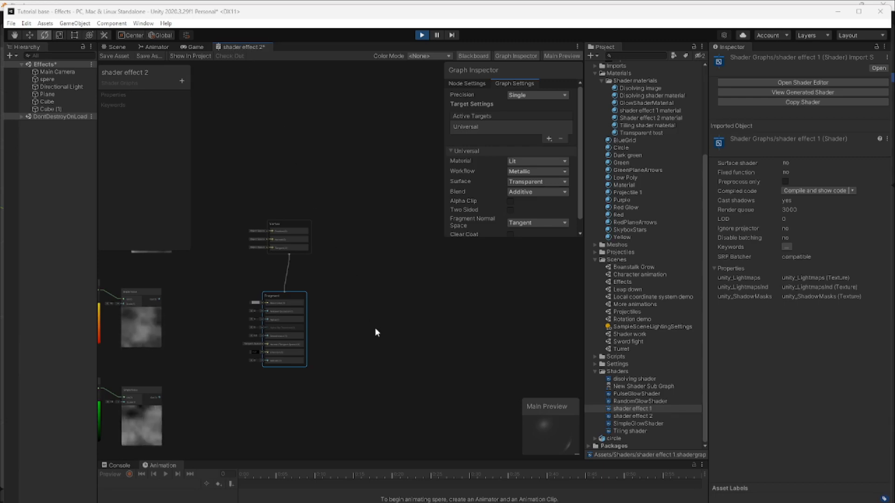
middle_click_drag(377, 403, 409, 419)
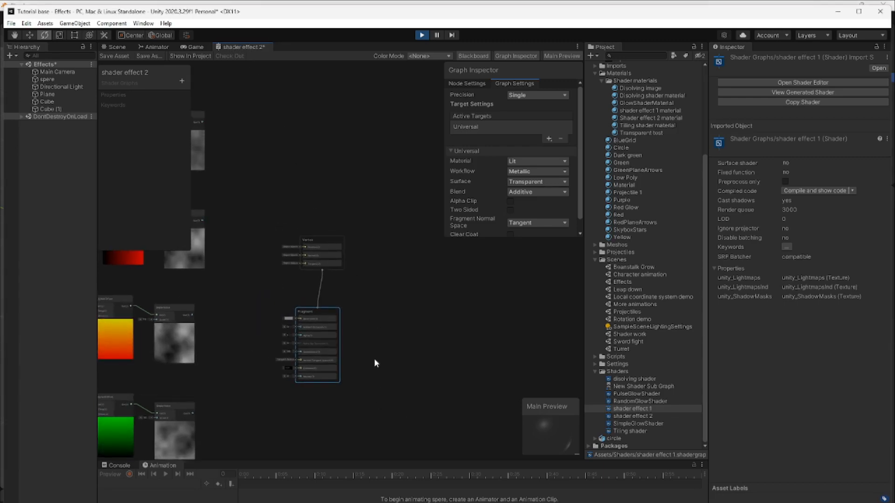
scroll(383, 326, "up", 3)
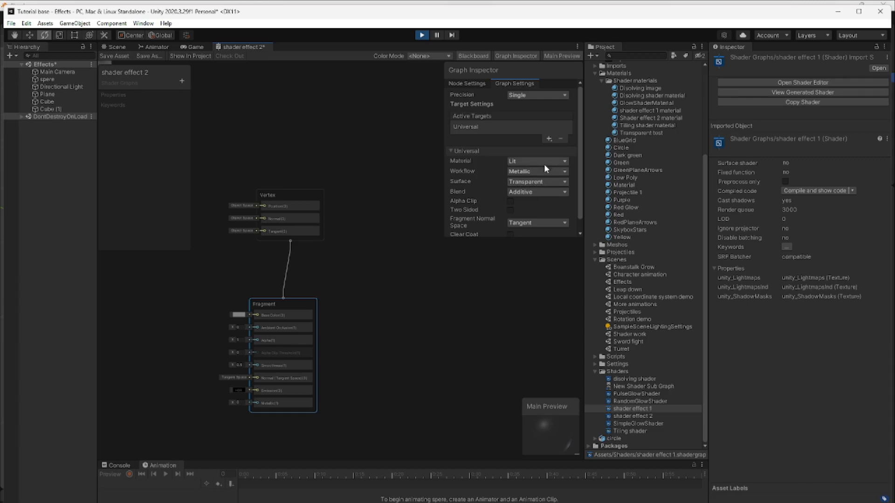
left_click(564, 192)
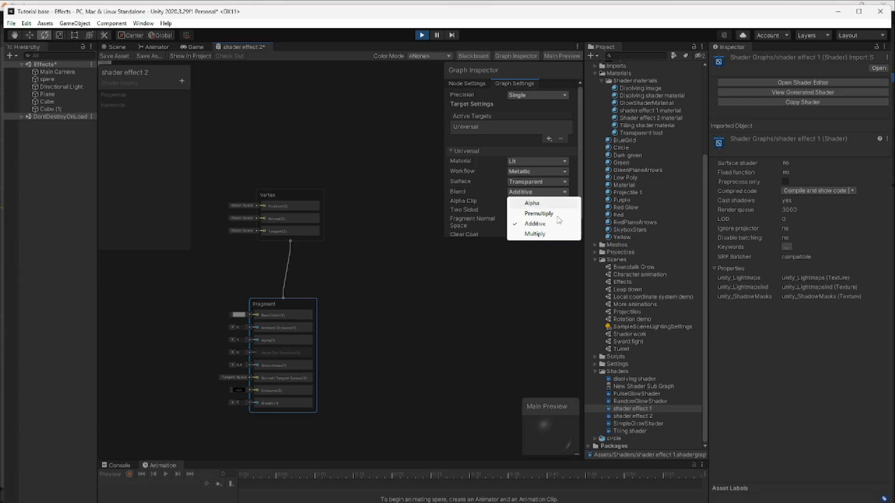
left_click(533, 265)
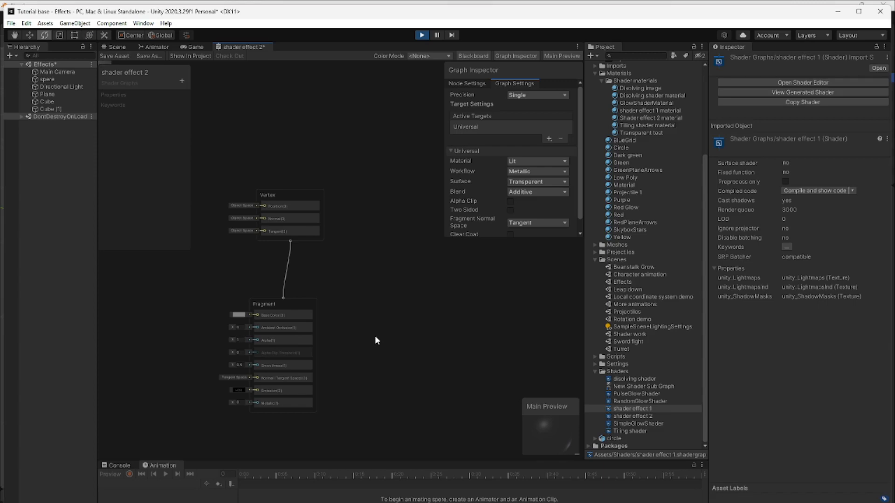
- Examine the four noise chains, tracing how Time feeds Vector 2's X input in the third chain
middle_click_drag(374, 335, 474, 334)
middle_click_drag(286, 321, 411, 390)
scroll(362, 316, "down", 3)
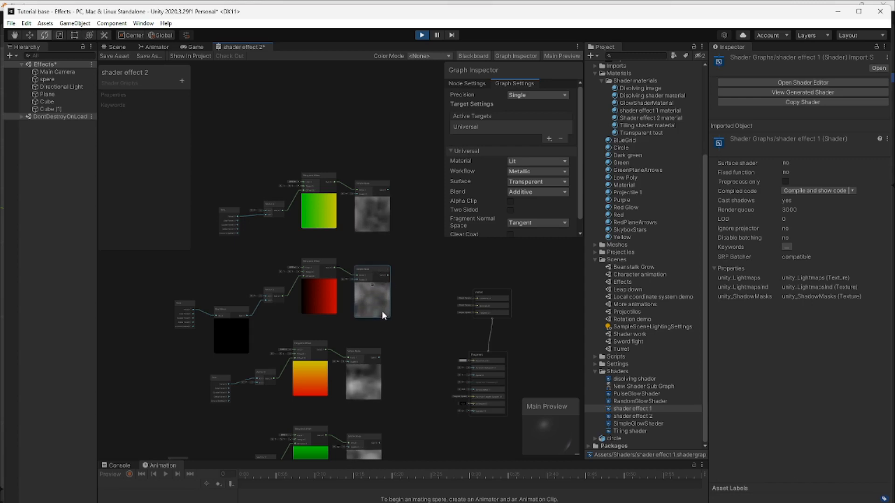
middle_click_drag(405, 396, 407, 319)
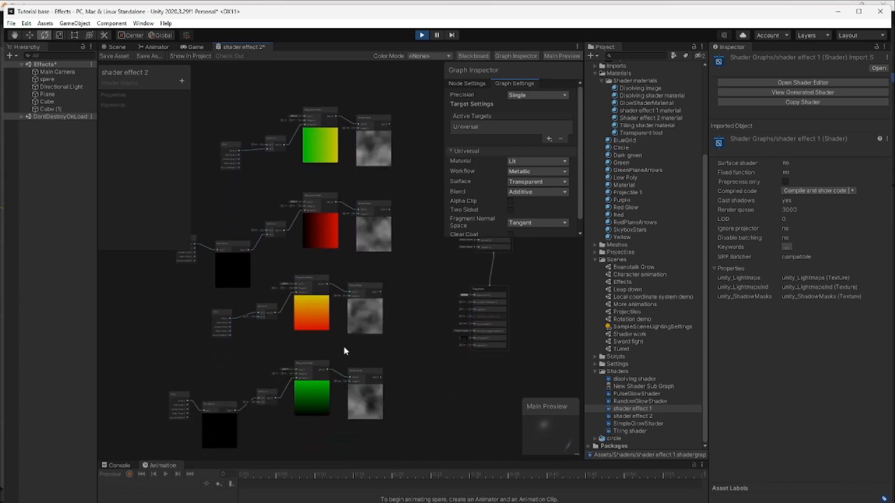
scroll(343, 346, "up", 5)
middle_click_drag(295, 339, 439, 364)
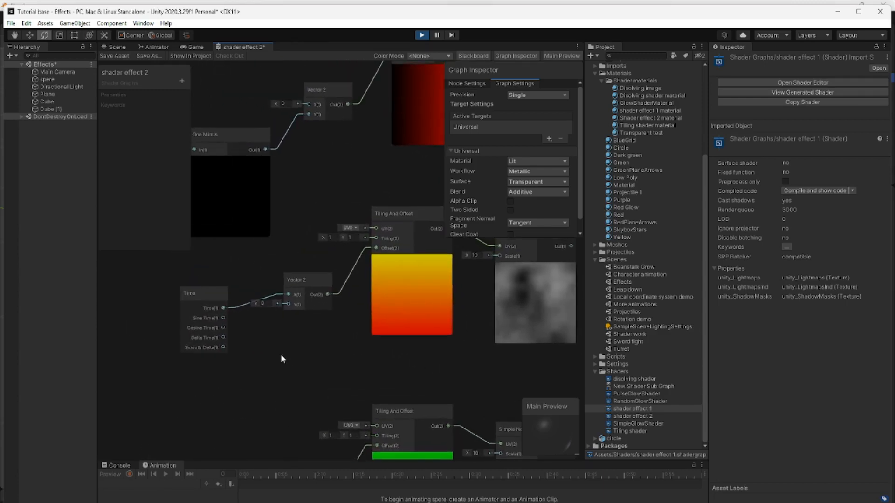
left_click(200, 294)
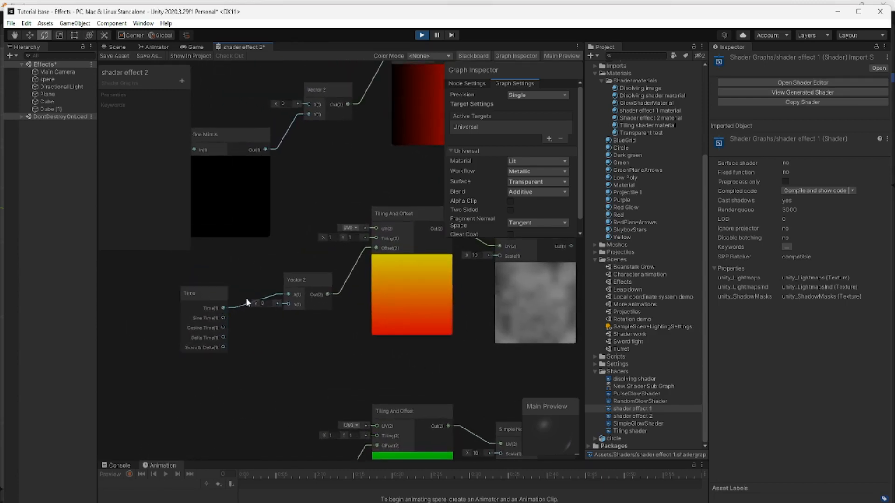
left_click(305, 289)
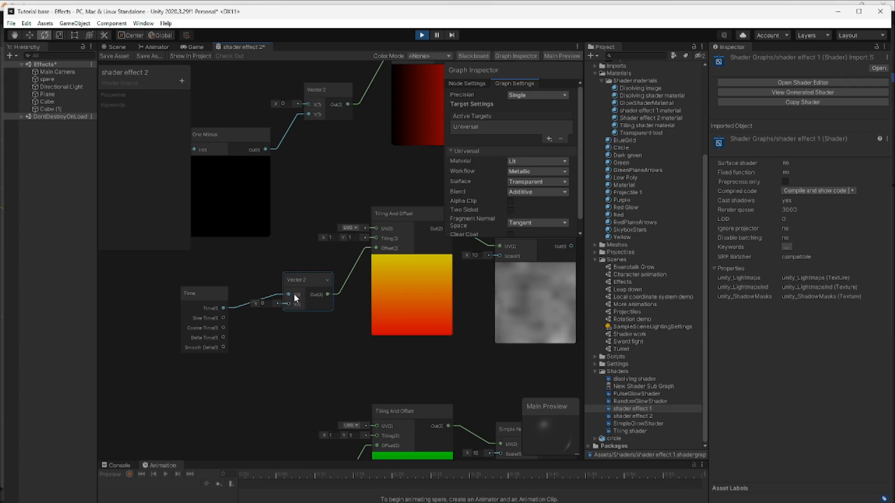
left_click(290, 327)
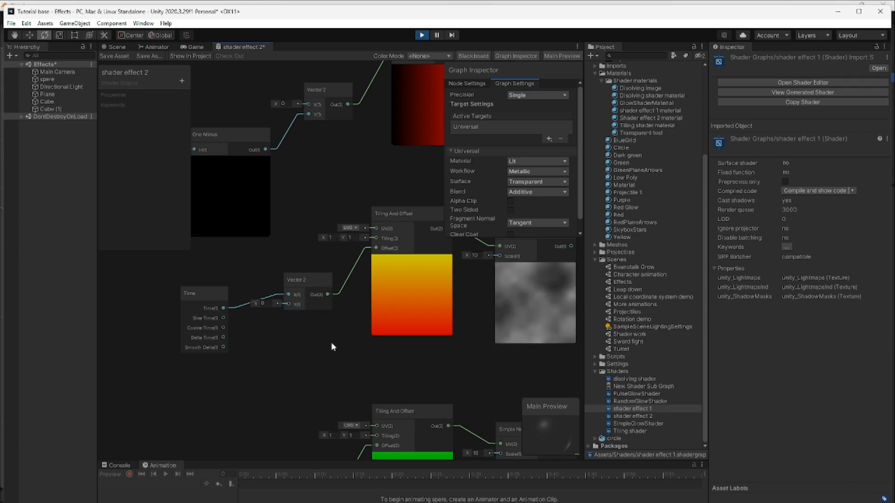
- Examine how Time, One Minus and Vector 2 drive the Tiling And Offset nodes in the second, third and fourth noise chains
middle_click_drag(319, 343, 293, 448)
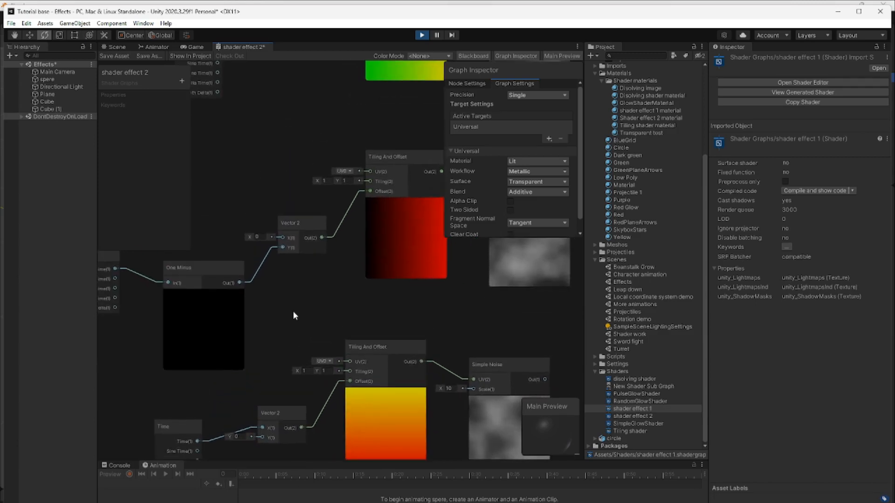
left_click(277, 246)
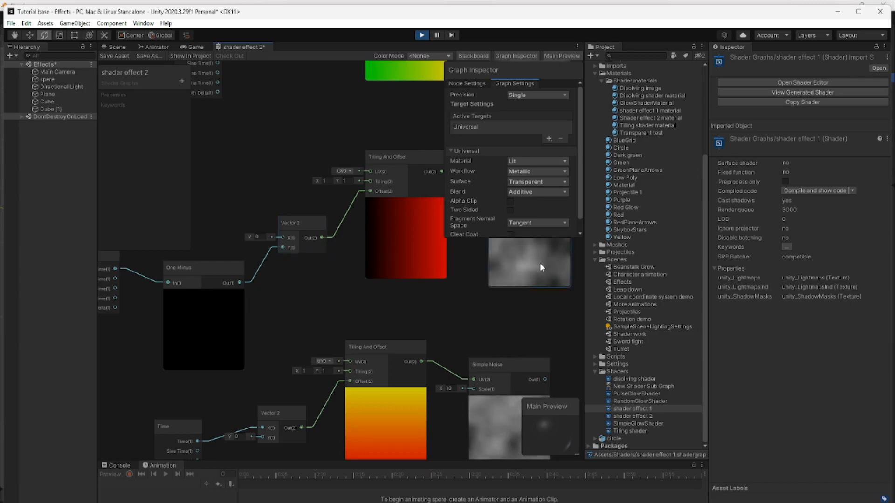
left_click(392, 270)
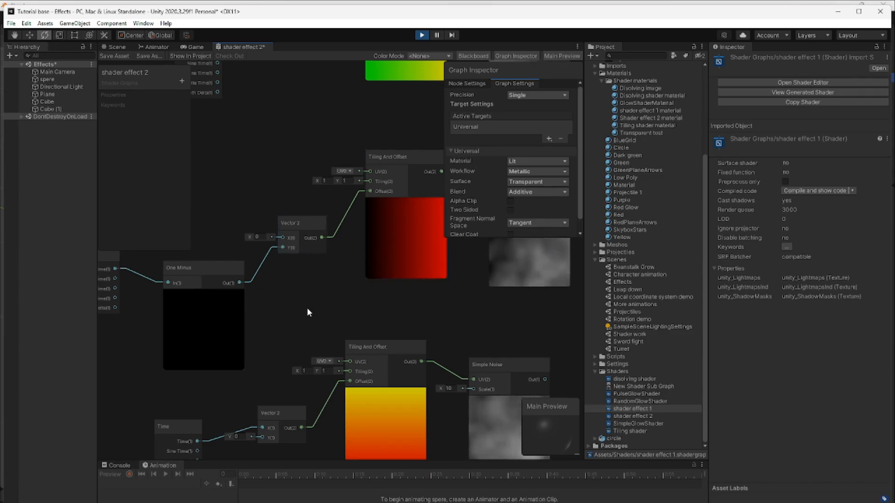
middle_click_drag(307, 309, 293, 298)
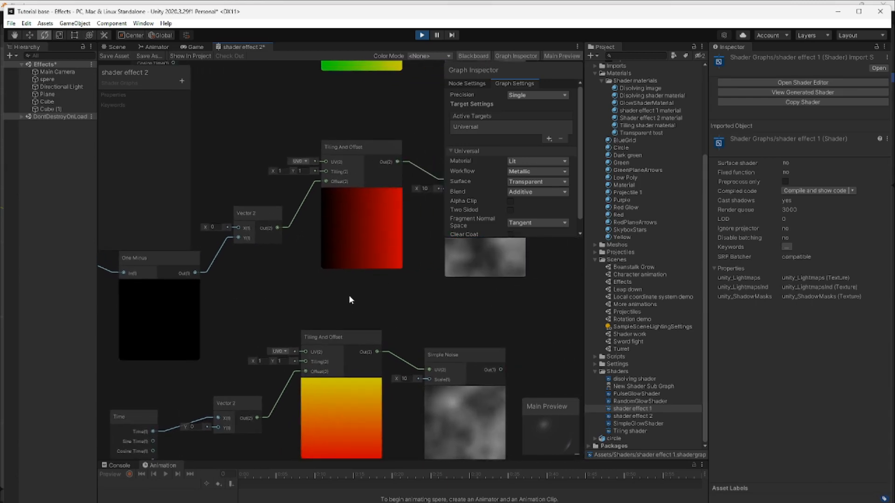
middle_click_drag(379, 304, 391, 221)
scroll(325, 225, "down", 2)
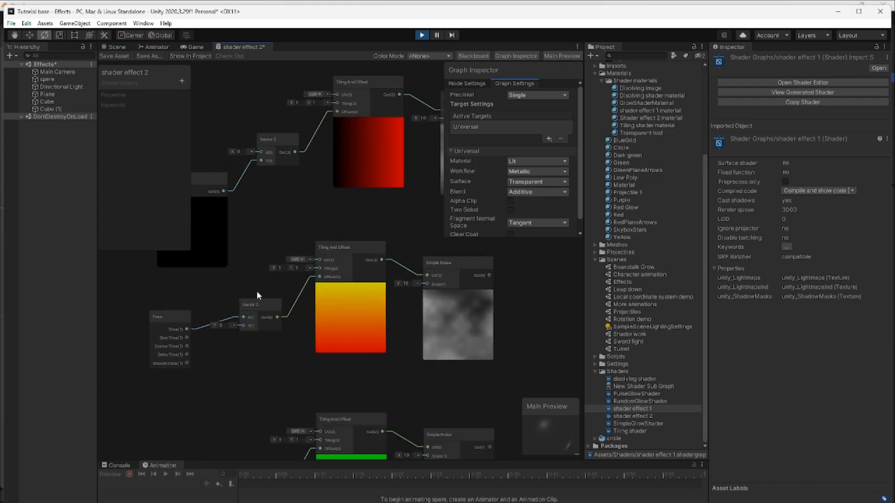
left_click(245, 314)
left_click(417, 317)
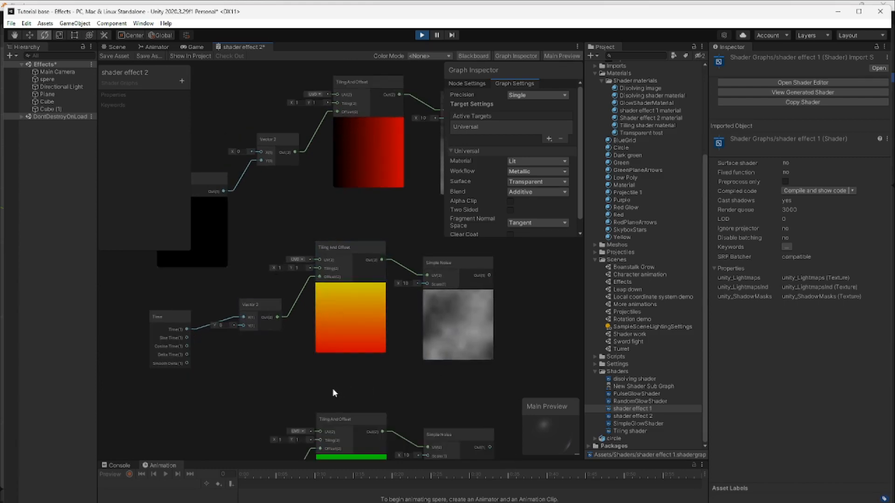
middle_click_drag(332, 391, 335, 290)
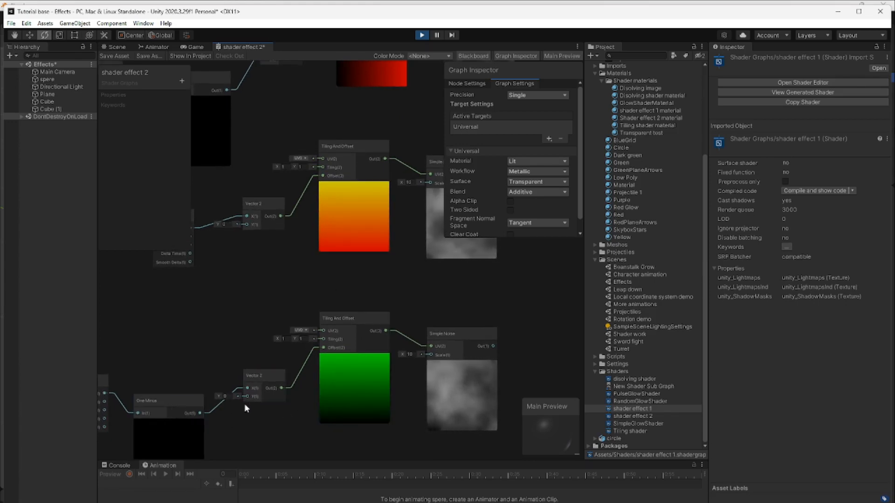
scroll(299, 416, "down", 5)
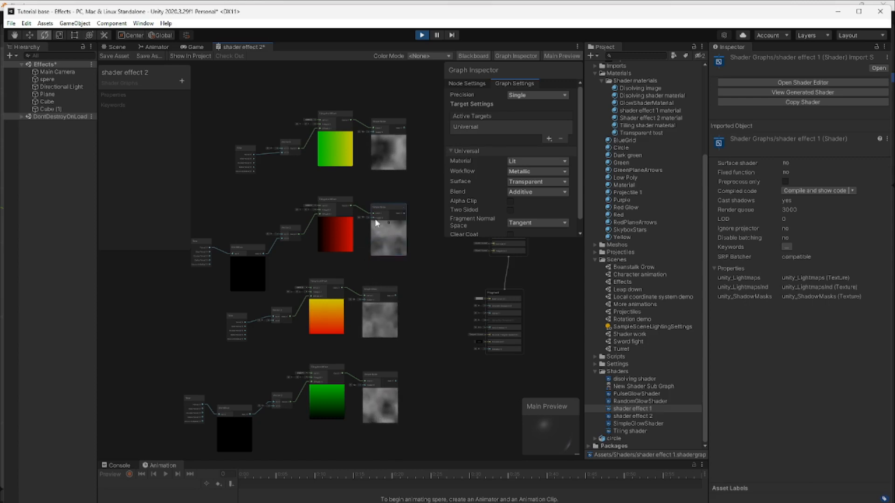
- Move the Vertex and Fragment blocks farther right, away from the Simple Noise nodes
middle_click_drag(433, 298, 349, 312)
left_click_drag(370, 382, 532, 250)
middle_click_drag(371, 282, 371, 329)
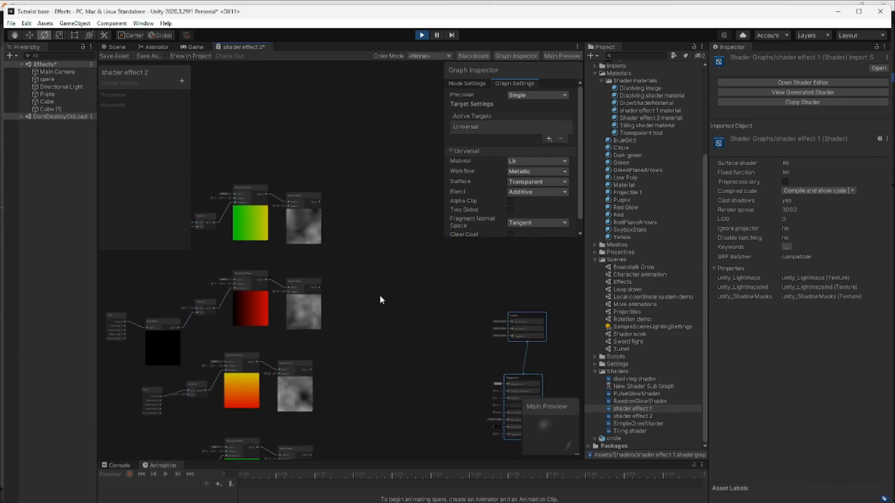
- Create an Add node combining the outputs of the first and second Simple Noise nodes, and position it between them
scroll(378, 296, "up", 4)
middle_click_drag(344, 255, 371, 304)
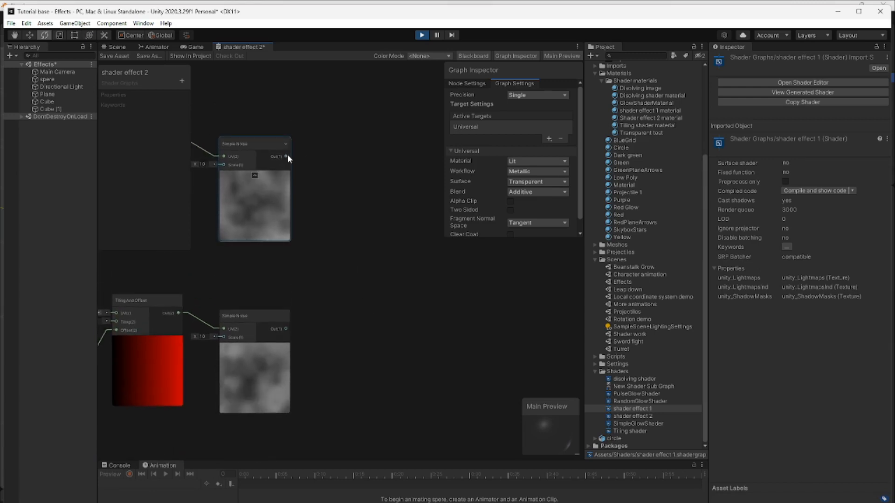
left_click_drag(286, 156, 354, 216)
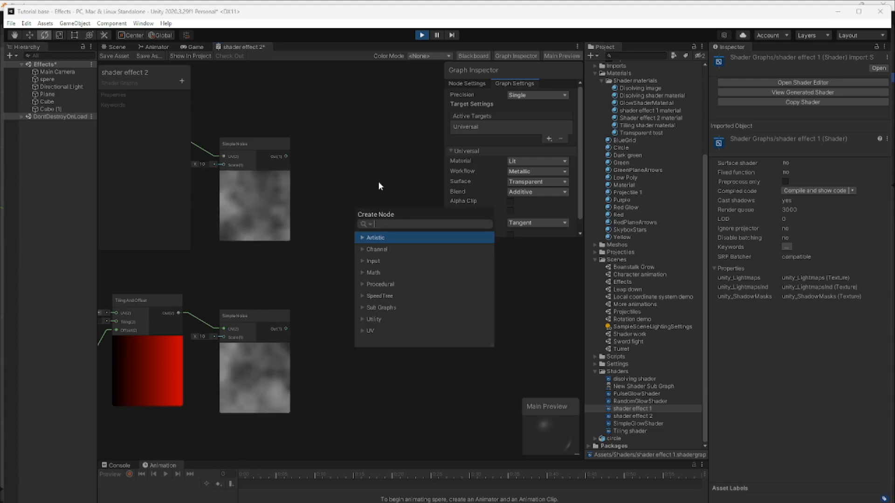
type("add")
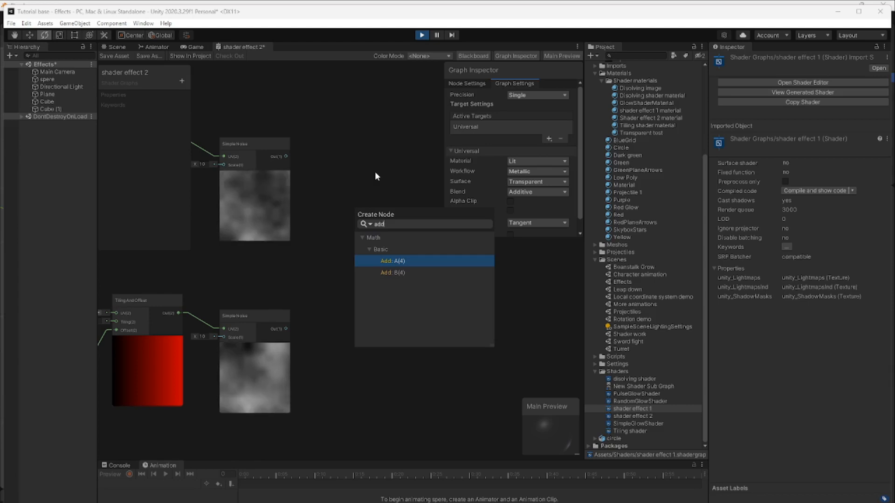
key("Return")
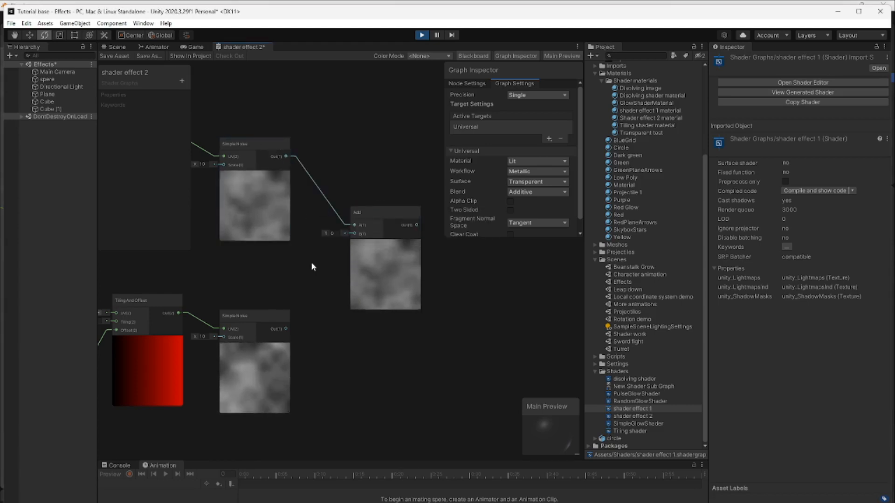
left_click_drag(286, 329, 353, 233)
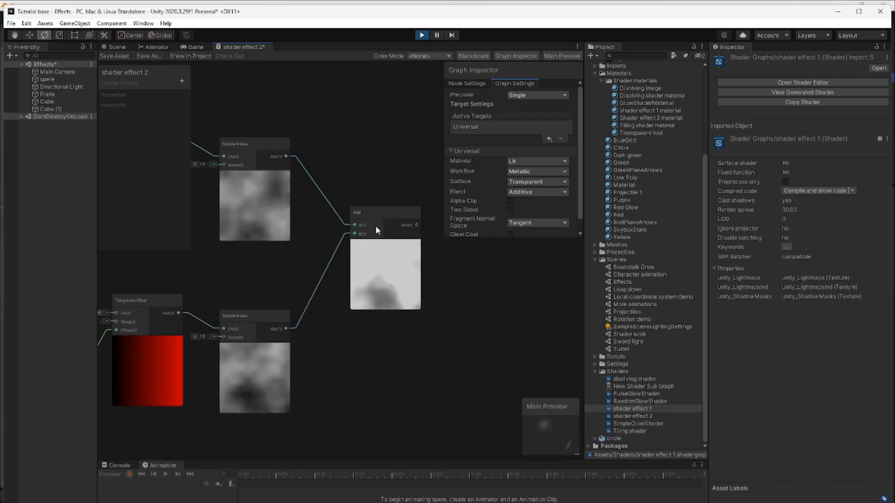
left_click_drag(380, 211, 372, 217)
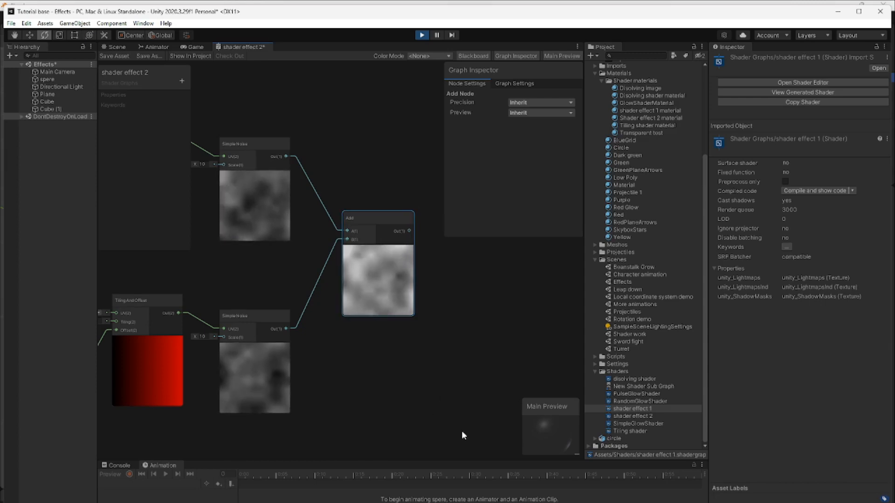
- Create a second Add node combining the third and fourth Simple Noise outputs, and align it below the first Add node
middle_click_drag(389, 413, 385, 157)
left_click_drag(267, 236, 325, 276)
type("add")
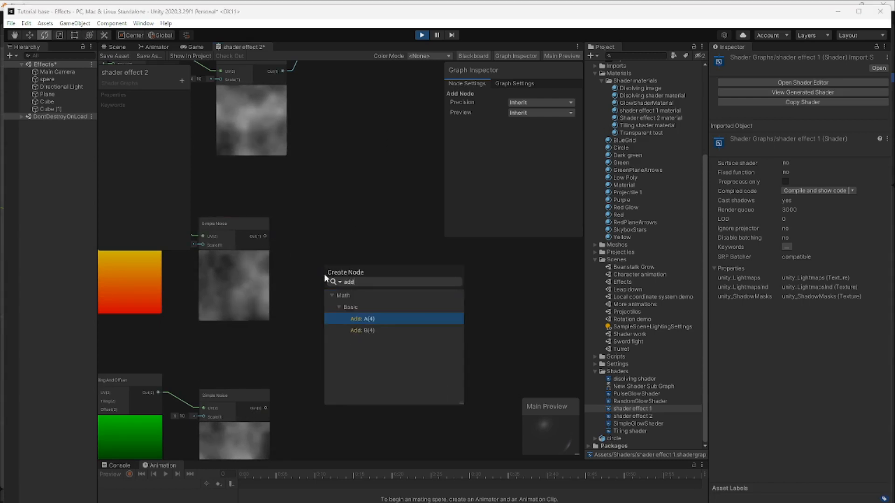
left_click(366, 318)
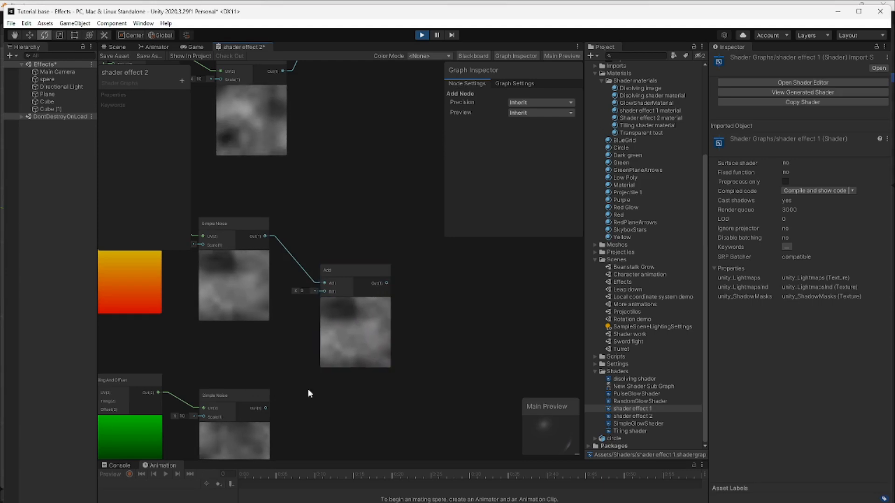
left_click_drag(265, 408, 323, 291)
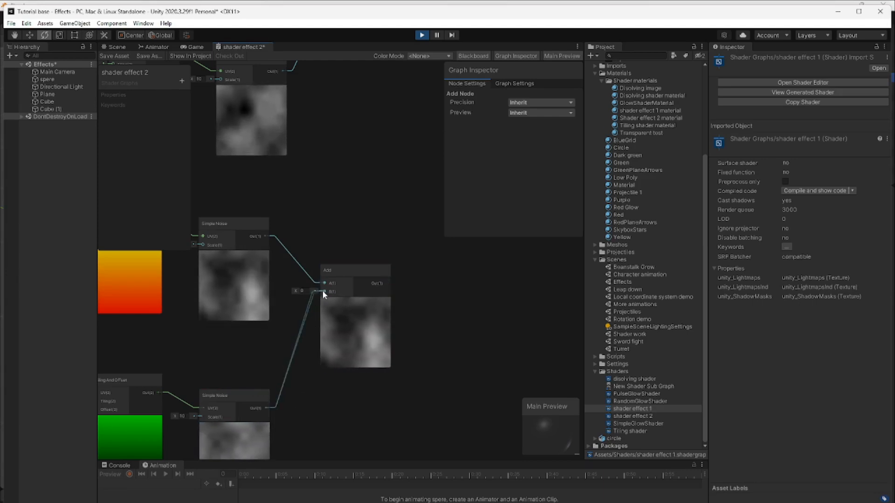
middle_click_drag(443, 329, 336, 423)
scroll(332, 417, "down", 4)
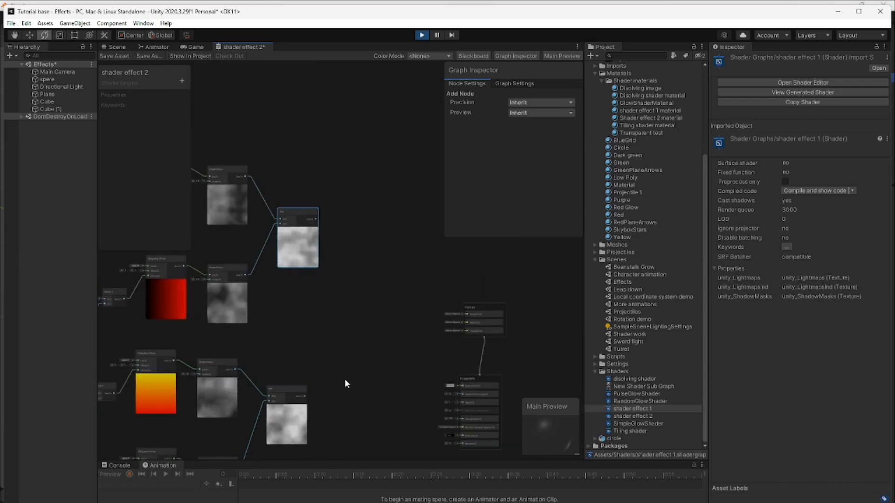
left_click_drag(287, 391, 298, 387)
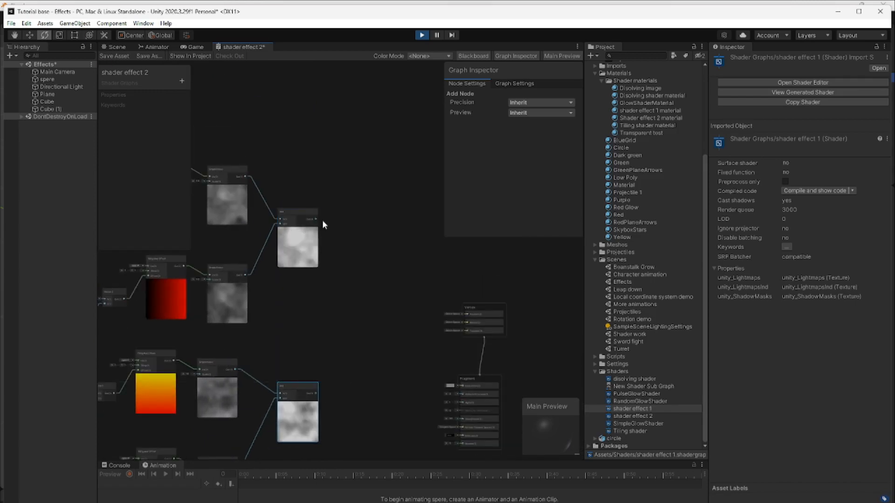
- Create a third Add node combining the outputs of the two Add nodes, and position it just before the Vertex and Fragment blocks
left_click_drag(317, 219, 351, 298)
type("a")
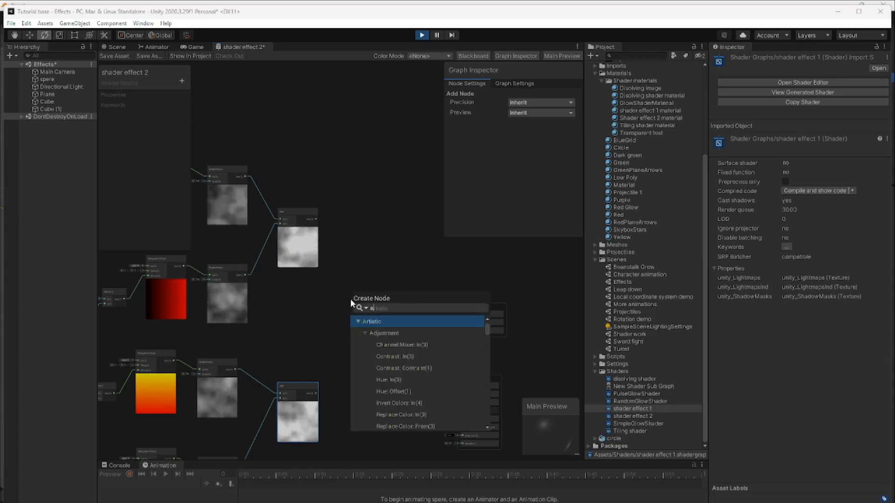
type("dd")
left_click(401, 342)
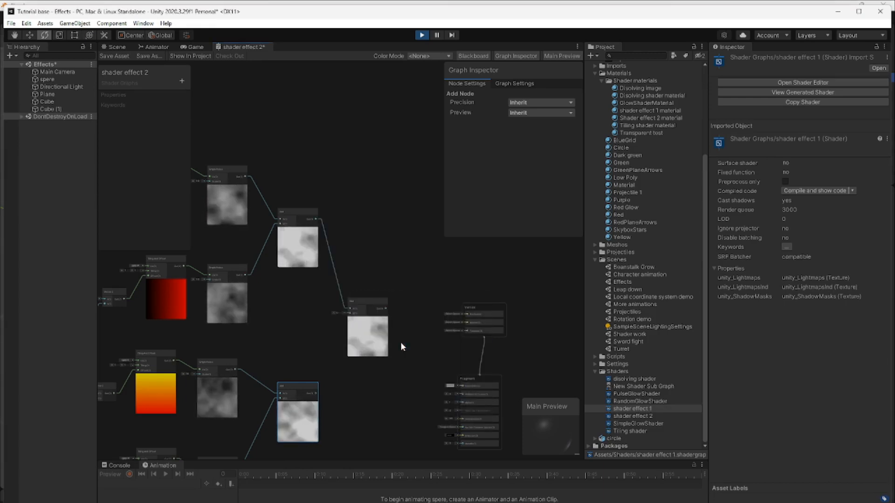
left_click_drag(317, 392, 350, 312)
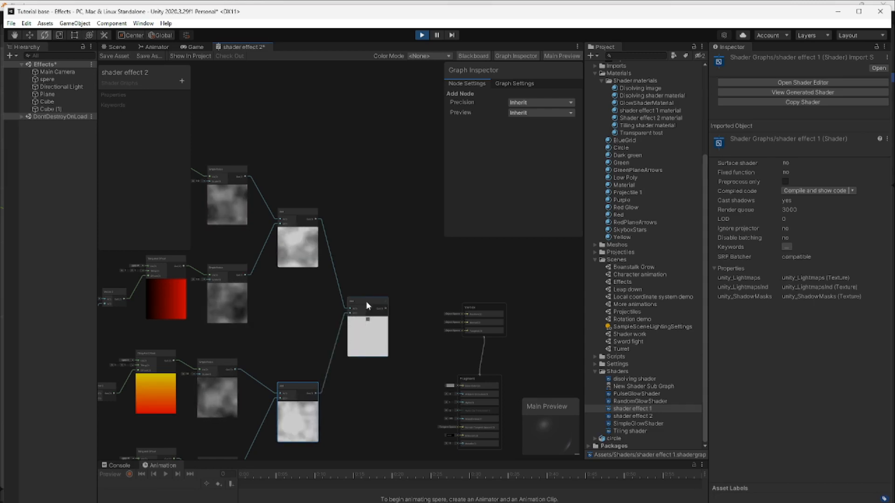
left_click_drag(365, 301, 378, 314)
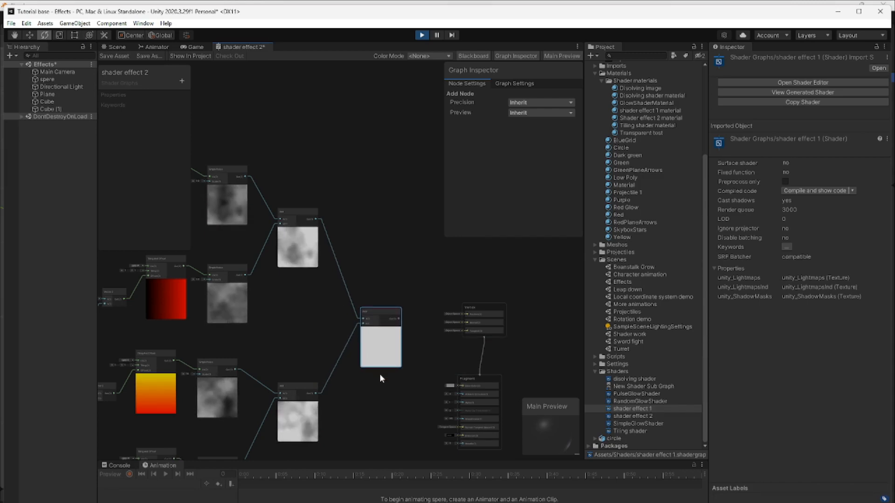
- Adjust the spacing of the three Add nodes, aligning the first two vertically and shifting the final one farther right
scroll(379, 374, "up", 1)
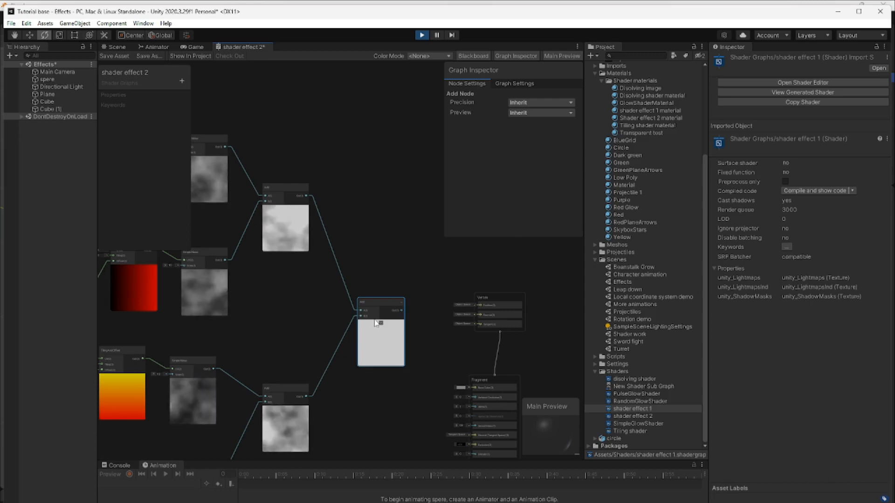
left_click_drag(376, 300, 383, 308)
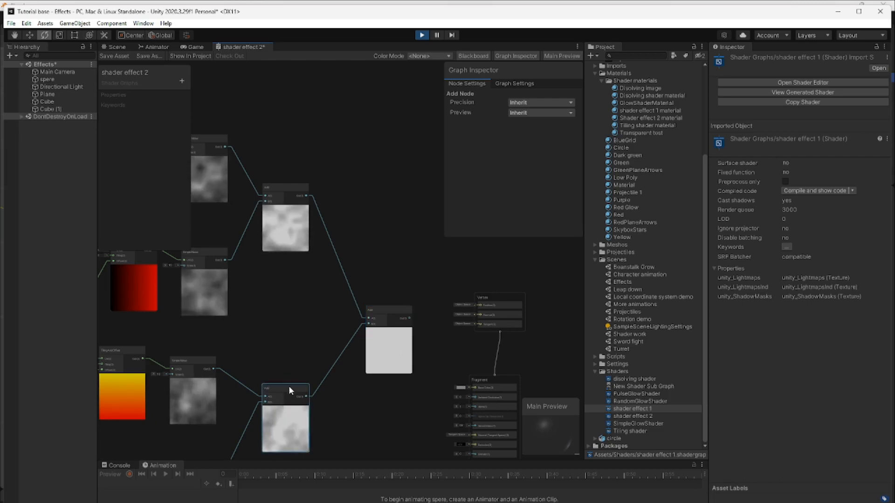
left_click_drag(289, 386, 283, 384)
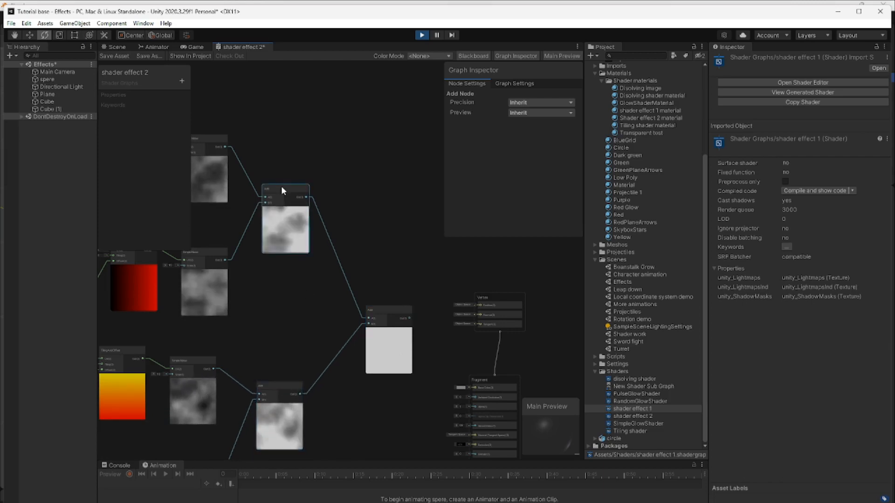
left_click_drag(281, 186, 275, 193)
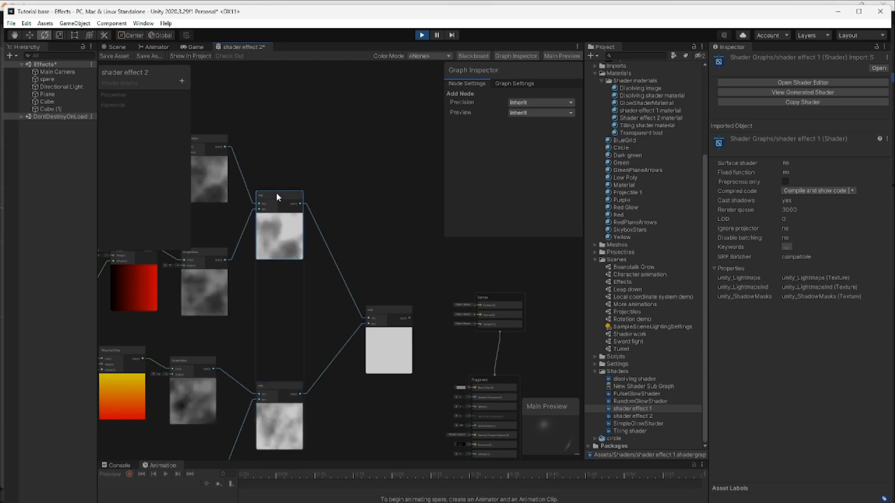
- Delete both connections feeding the final Add node and move that node slightly farther right
left_click(352, 294)
key("Delete")
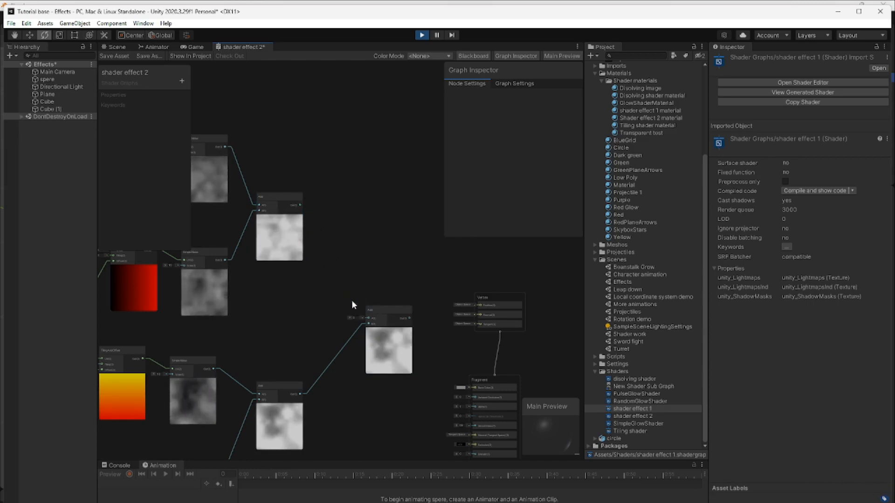
left_click(344, 342)
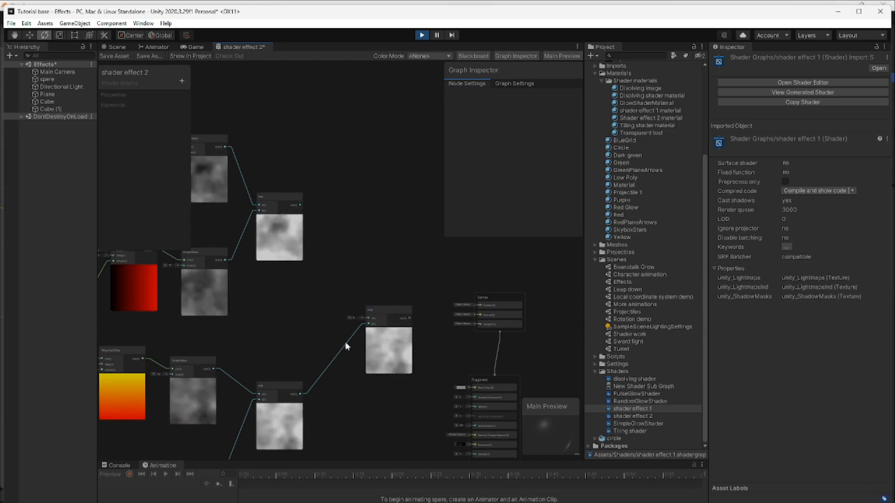
key("Delete")
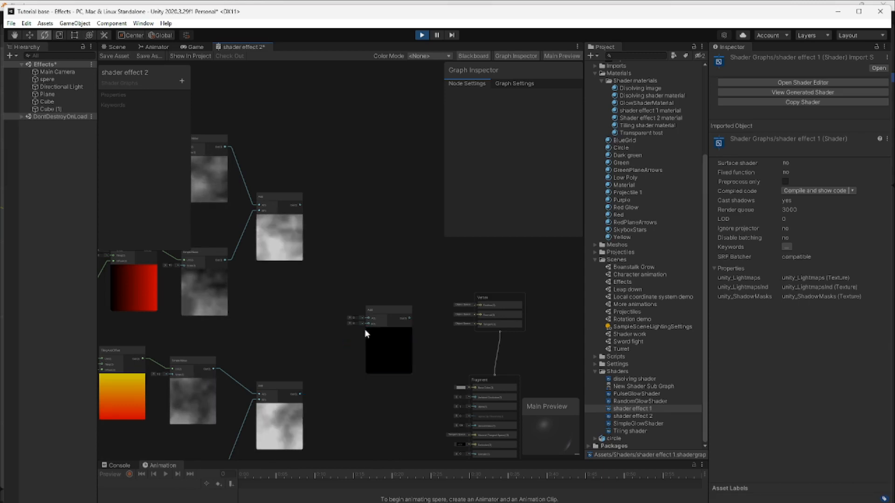
left_click_drag(388, 309, 396, 310)
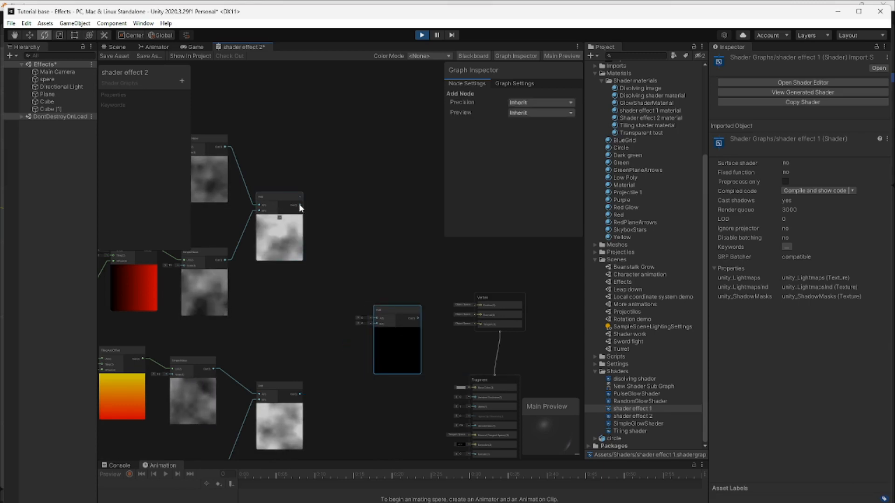
- Create a Subtract node with the first Add node's output as its A input, and position it before the final Add node
left_click(280, 200)
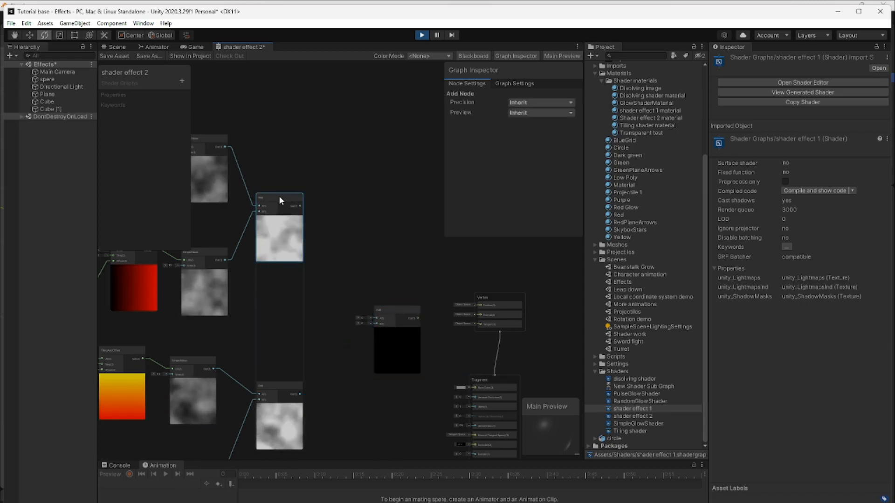
left_click_drag(279, 197, 325, 272)
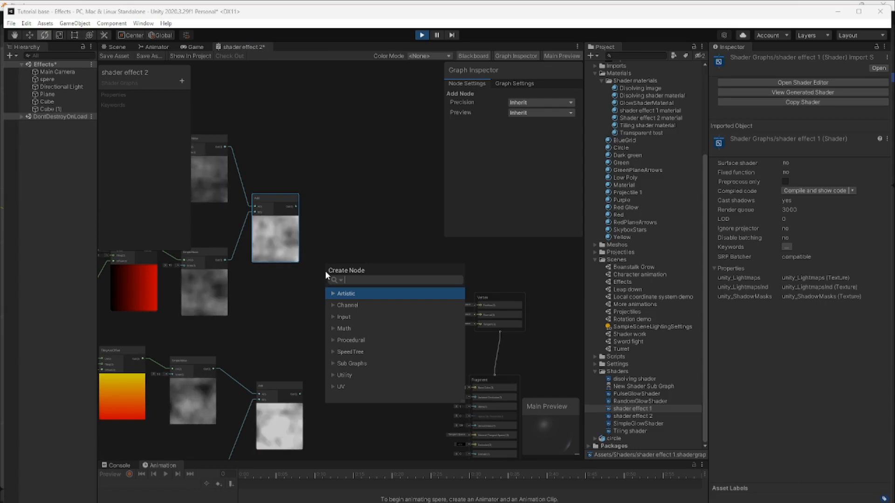
type("sub")
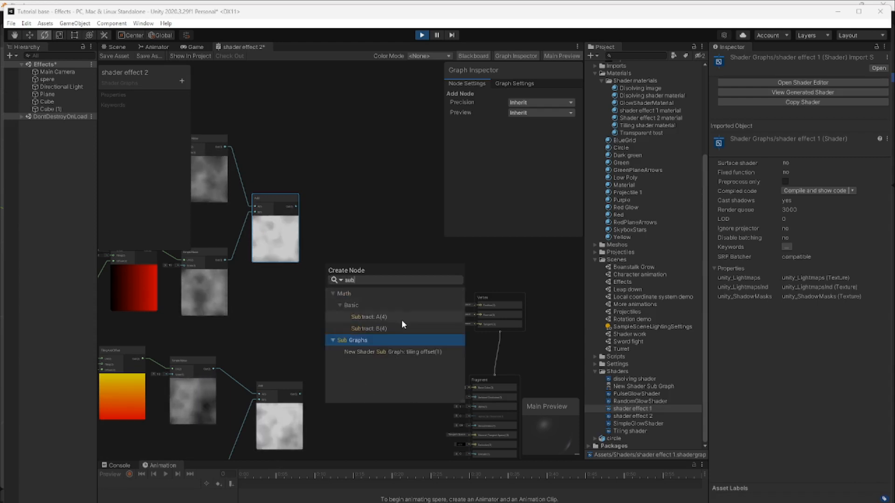
left_click(388, 319)
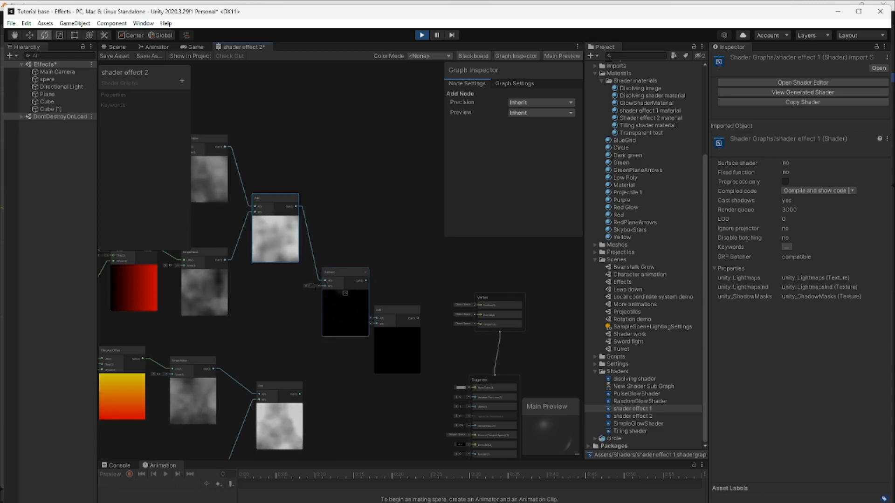
left_click_drag(344, 273, 342, 262)
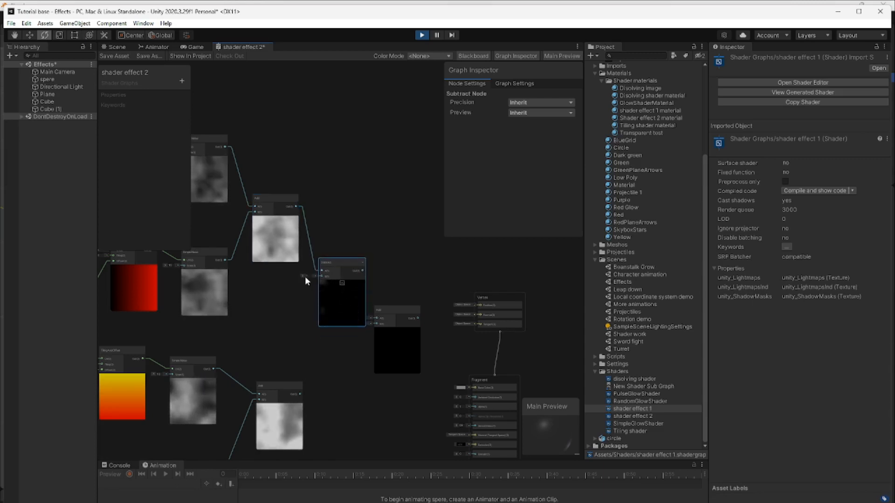
- Set the Subtract node's B value to 0.5 and shift the final Add node farther right
scroll(306, 278, "up", 3)
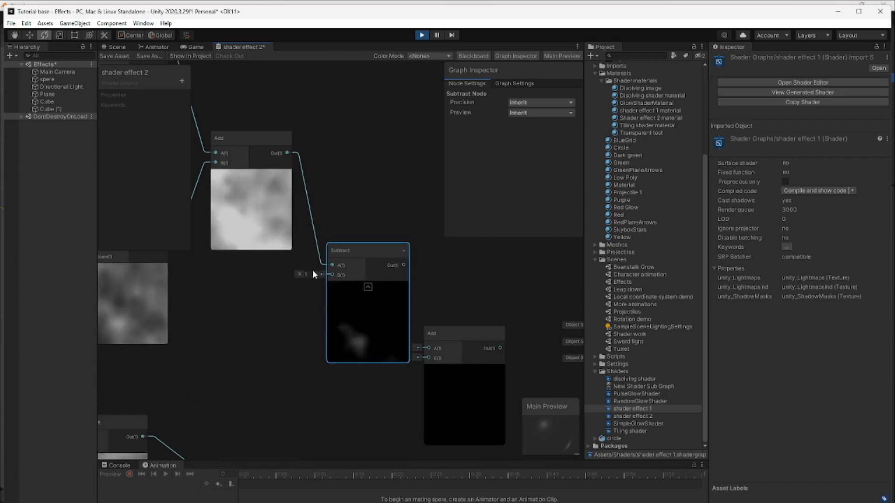
left_click(312, 275)
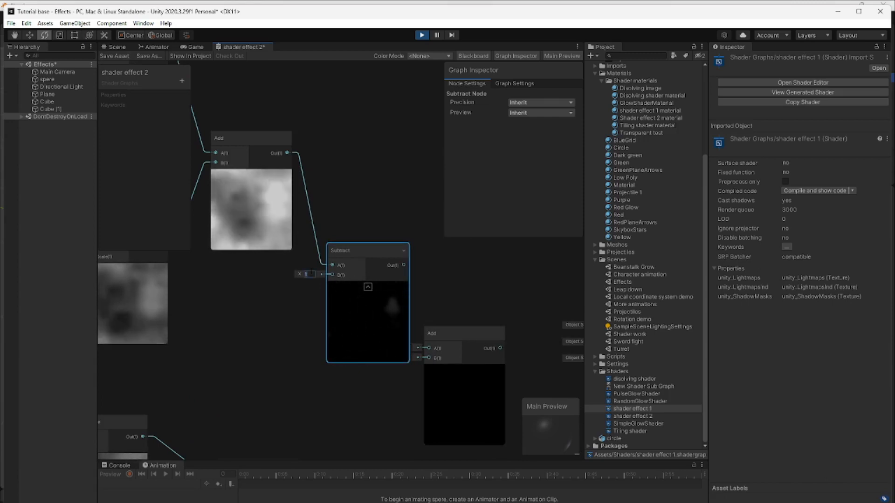
type("0.5")
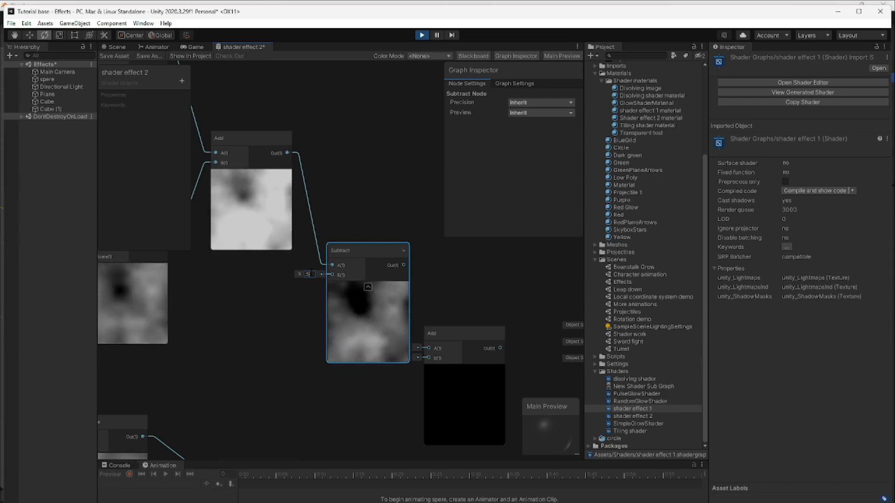
left_click(432, 353)
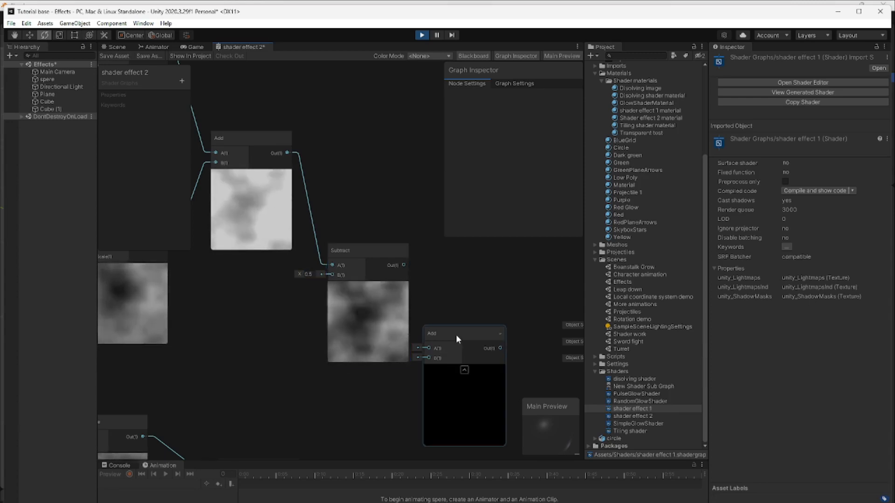
left_click_drag(457, 339, 473, 341)
- Create a second Subtract node with the second Add node's output as its A input, and set its B value to 0.5
middle_click_drag(379, 407, 349, 311)
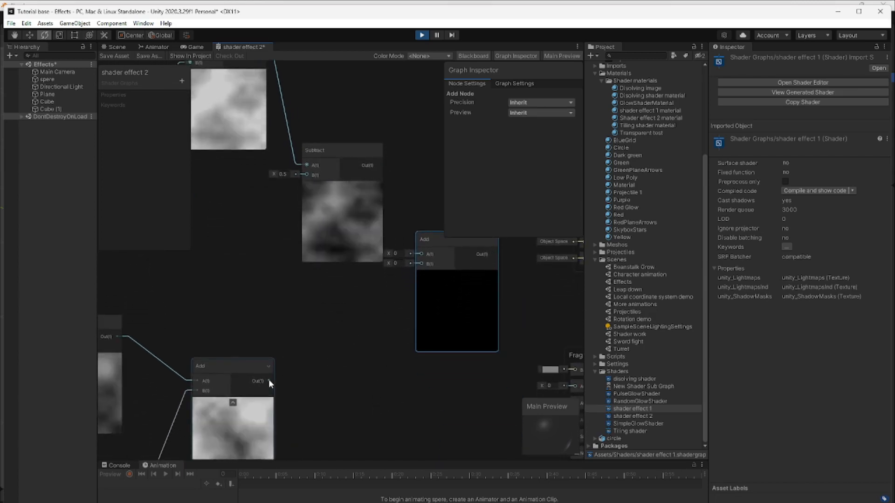
left_click_drag(269, 381, 306, 334)
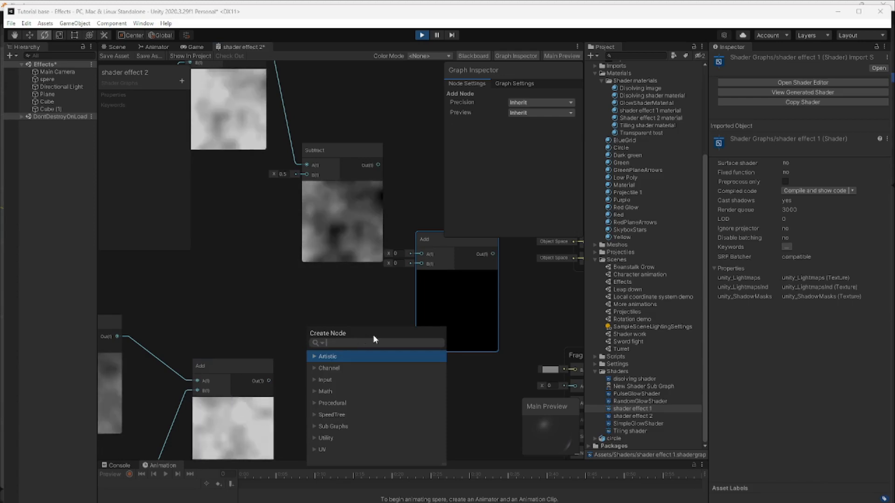
left_click_drag(373, 335, 367, 332)
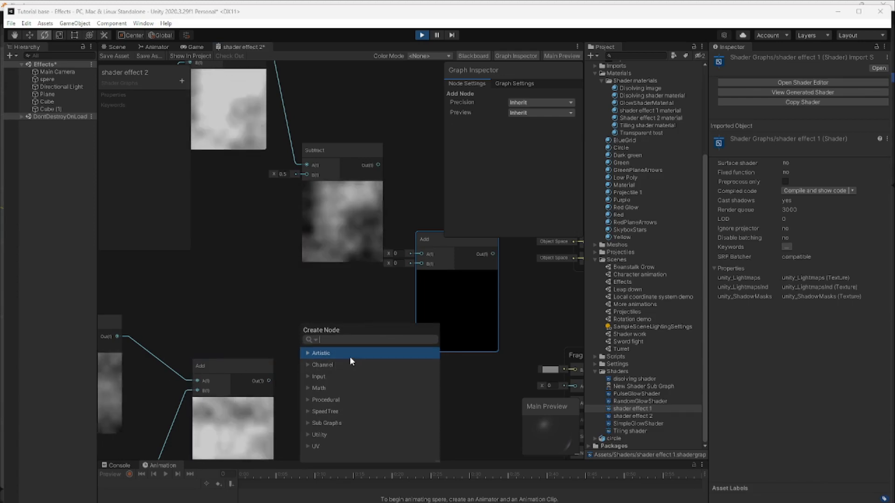
type("sub")
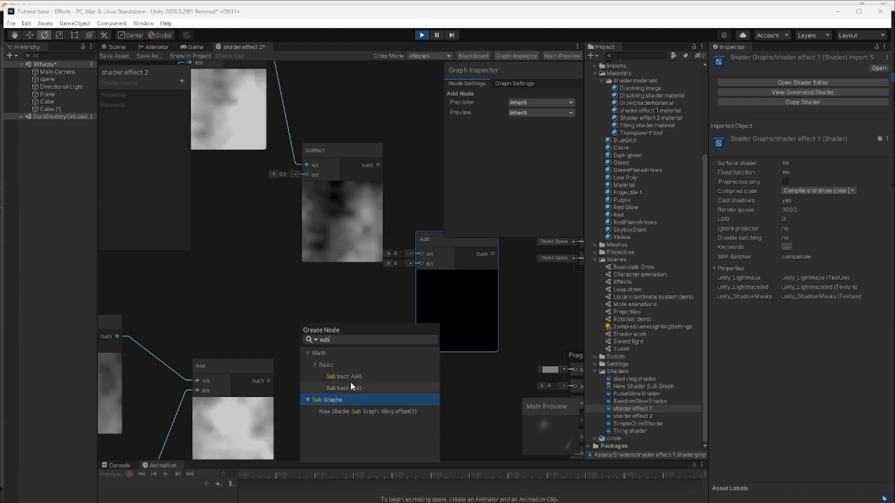
left_click(350, 376)
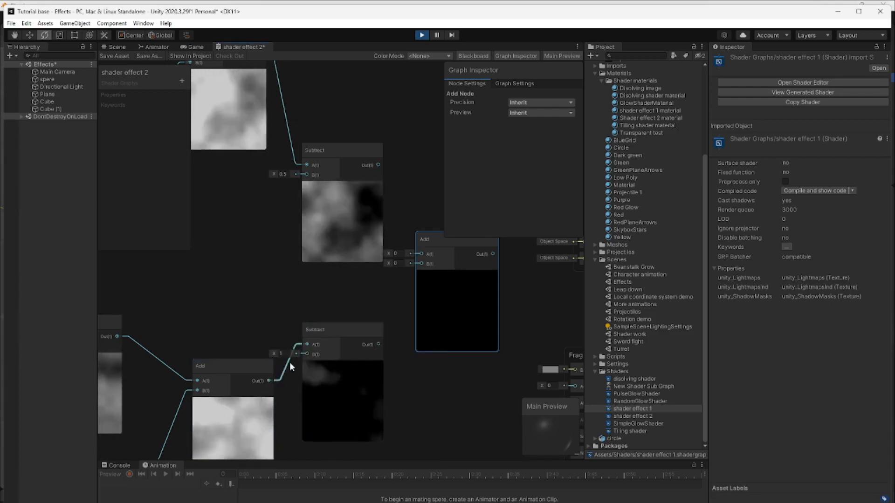
left_click(281, 353)
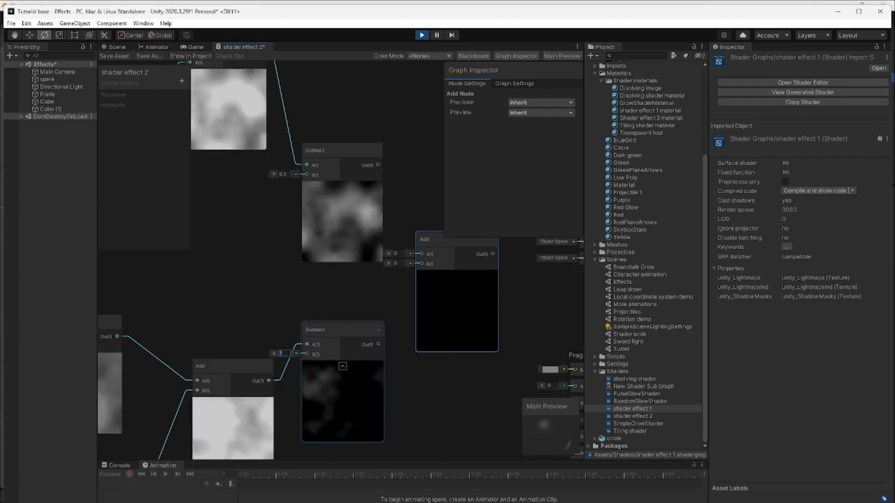
type("5")
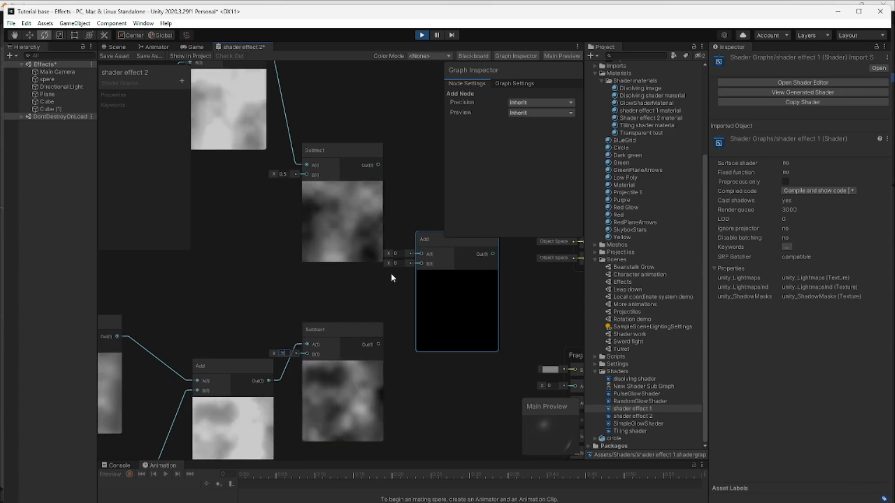
- Move the Vertex and Fragment blocks and the final Add node farther right, away from the Subtract nodes
scroll(474, 378, "down", 4)
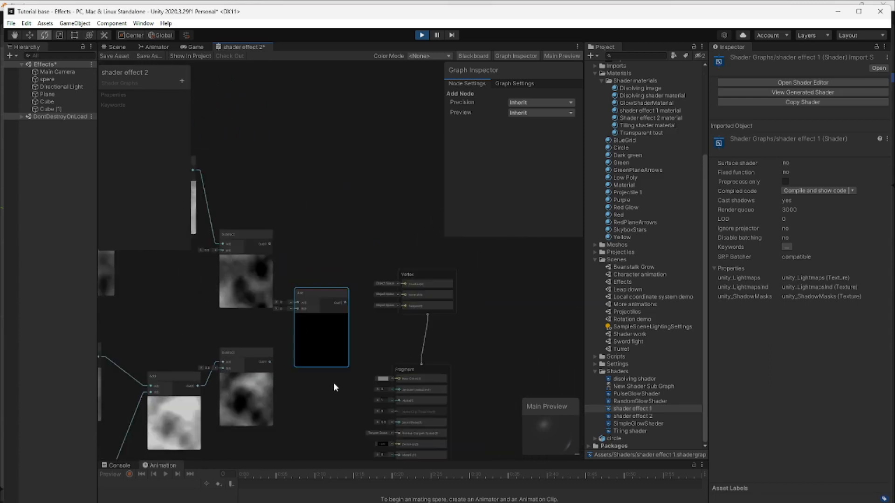
scroll(334, 387, "down", 2)
left_click_drag(446, 449, 383, 302)
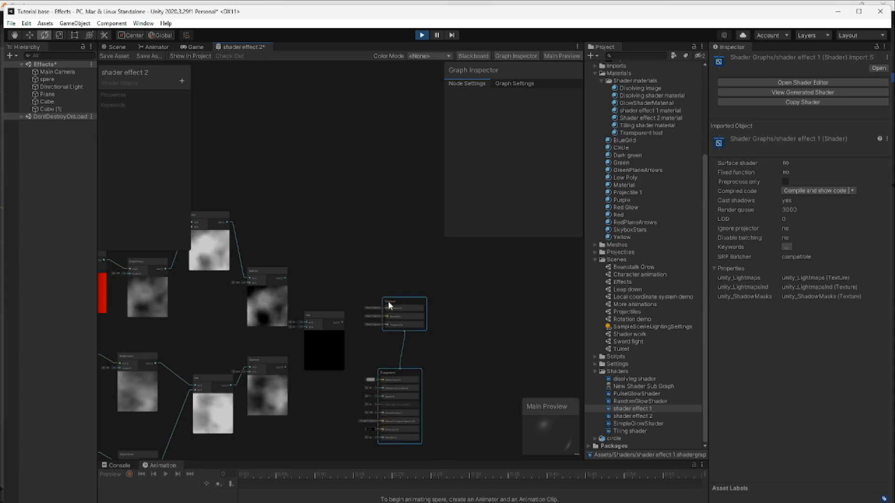
left_click_drag(409, 371, 489, 353)
left_click_drag(320, 312, 358, 318)
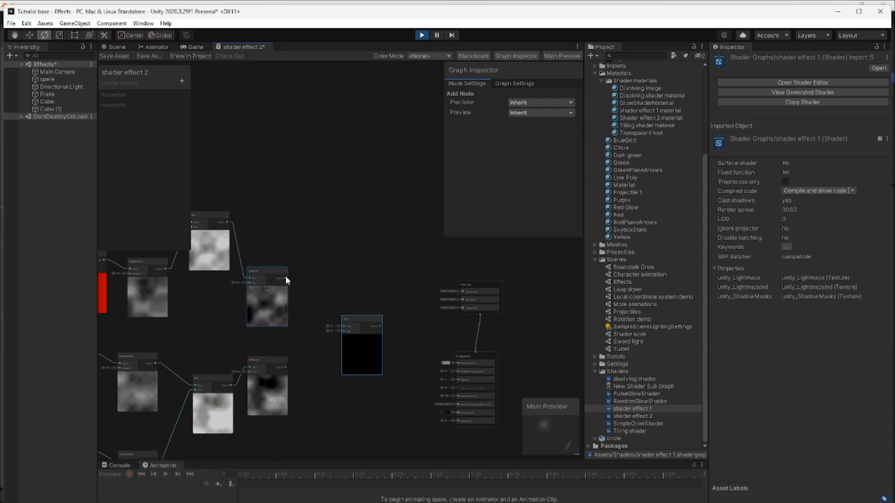
- Connect the two Subtract outputs to the A and B inputs of the final Add node, and move that node closer to them
left_click_drag(286, 276, 343, 326)
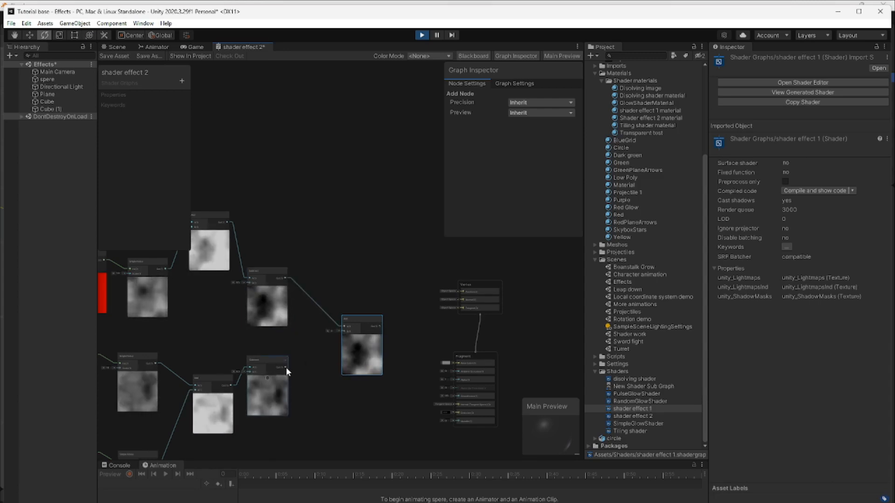
left_click_drag(286, 367, 343, 333)
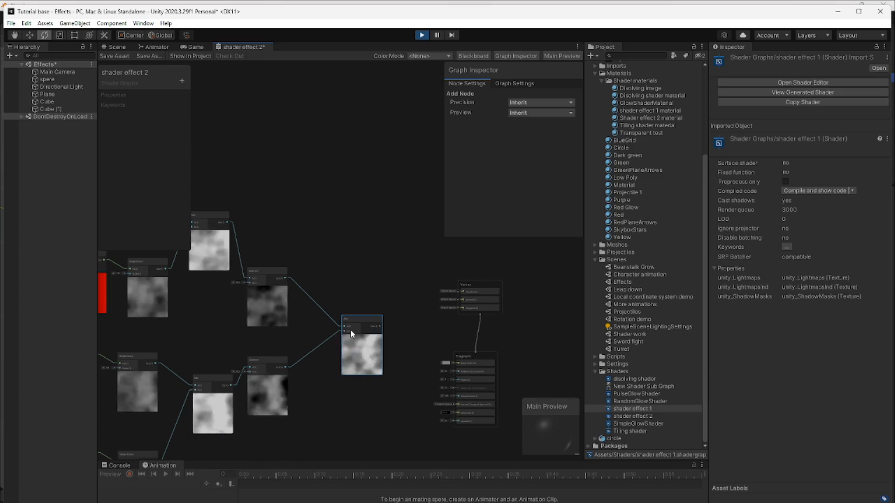
left_click_drag(356, 320, 349, 324)
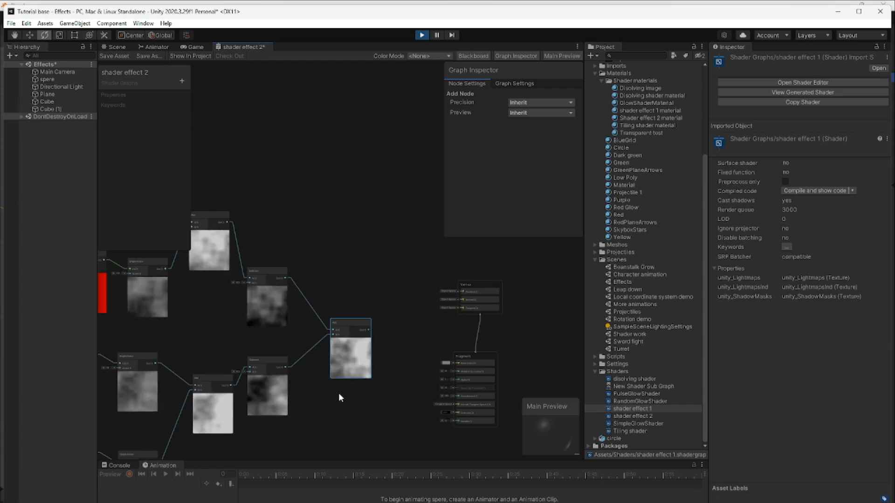
- Align the two Subtract nodes vertically and nudge the final Add node slightly right
middle_click_drag(345, 415, 342, 382)
left_click_drag(266, 325, 273, 323)
left_click_drag(264, 236, 271, 240)
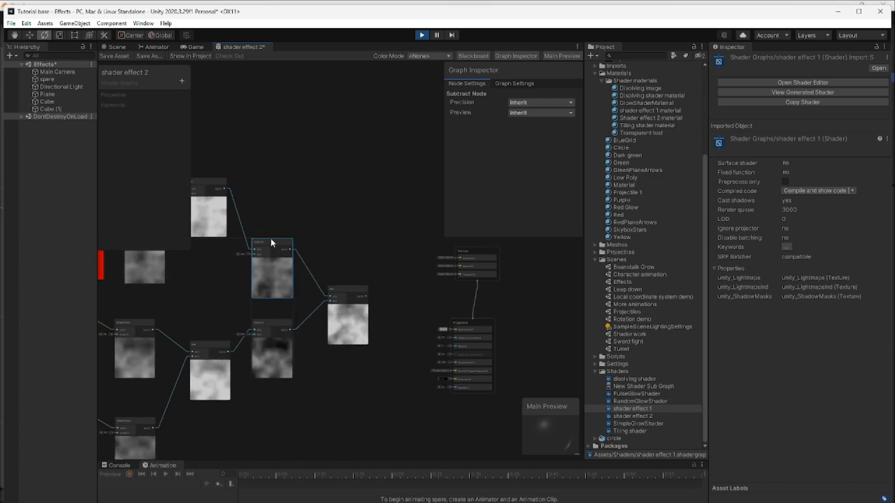
left_click_drag(339, 288, 343, 288)
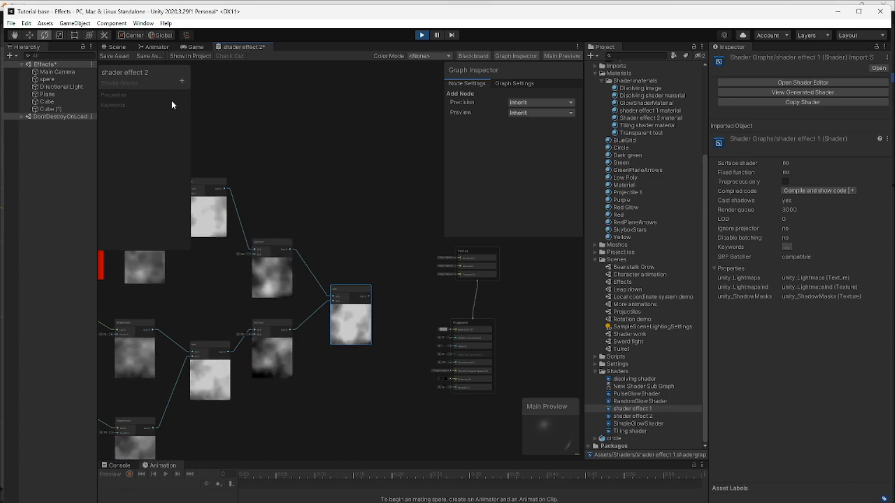
- Add a Color property to the shader graph, keeping the name Color, and show its settings
left_click(182, 81)
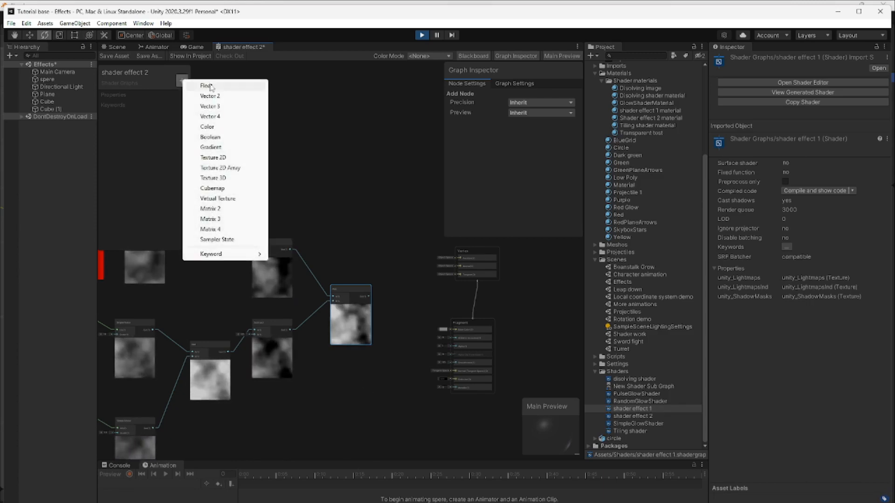
left_click(220, 129)
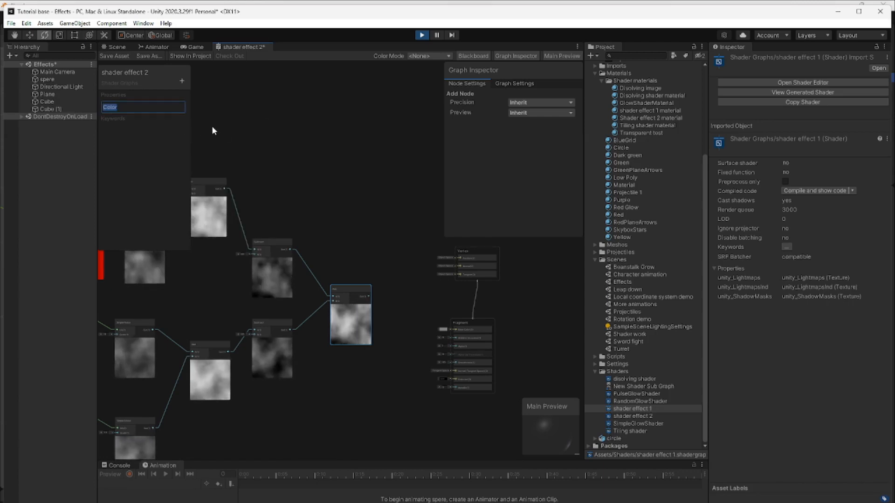
left_click(158, 145)
left_click(118, 107)
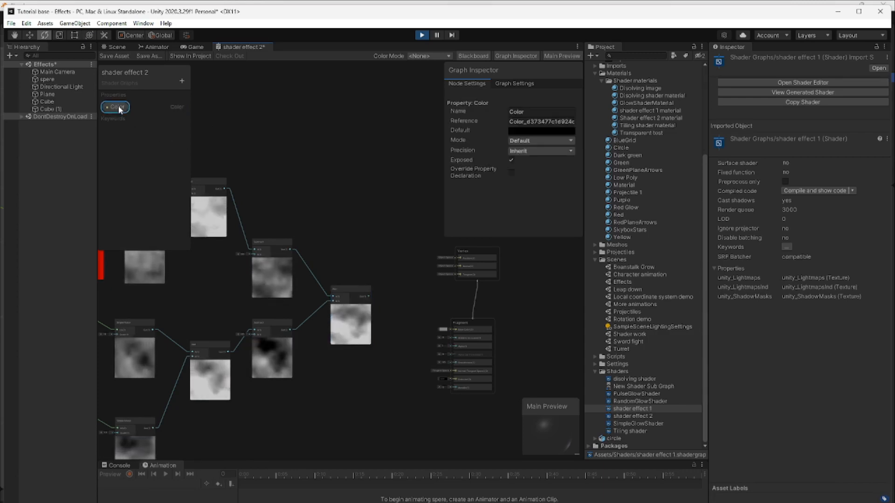
left_click(533, 131)
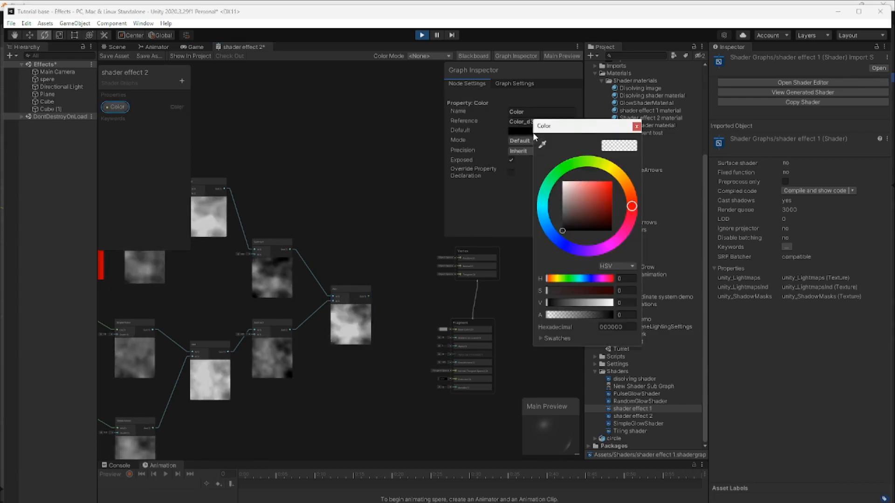
left_click(559, 242)
left_click(636, 126)
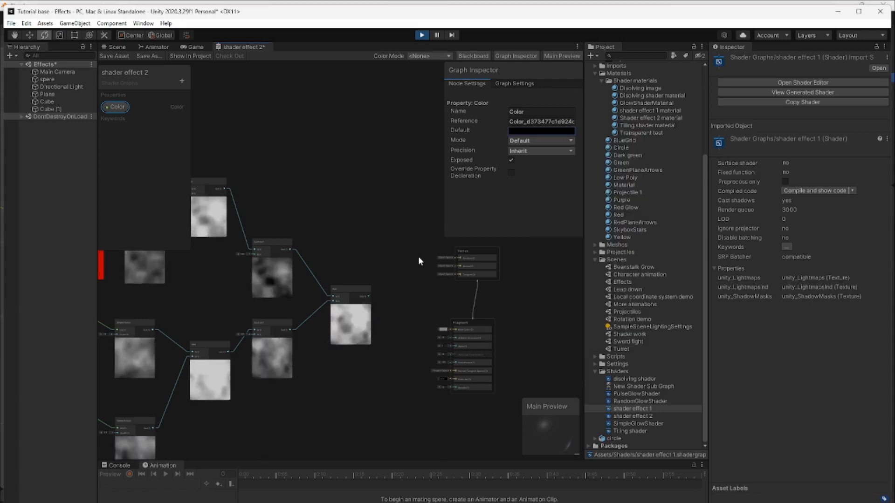
- Set the Color property's default to blue with hex 0035FB and alpha 0, keeping its mode at Default
left_click(547, 130)
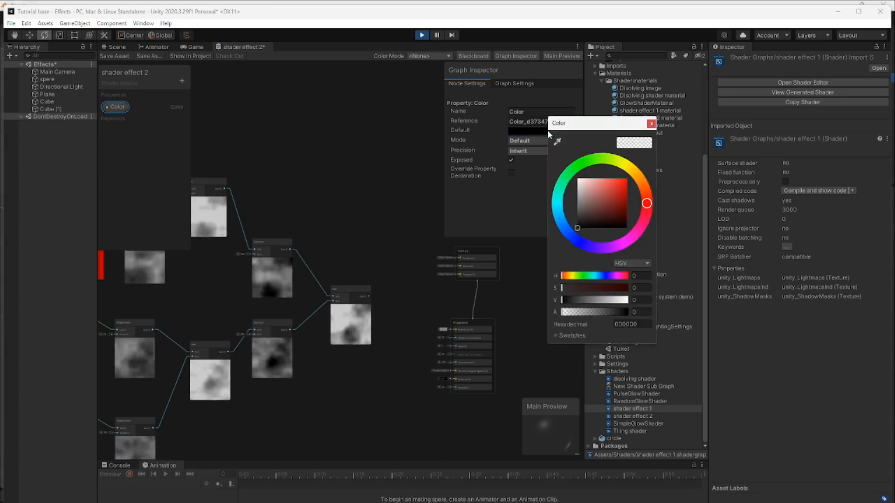
left_click(572, 237)
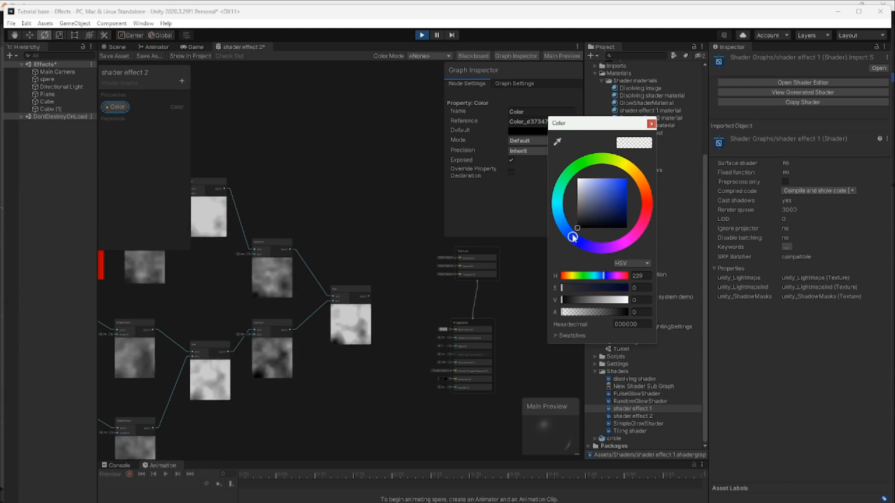
left_click(625, 181)
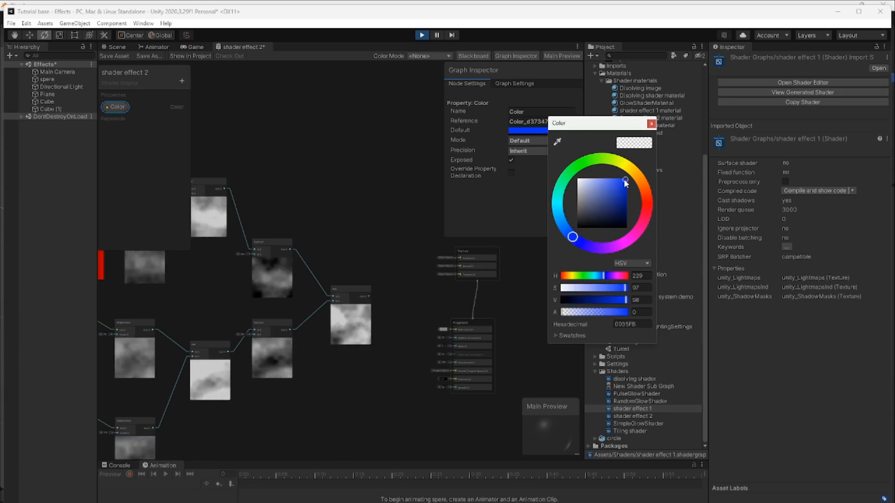
left_click(651, 124)
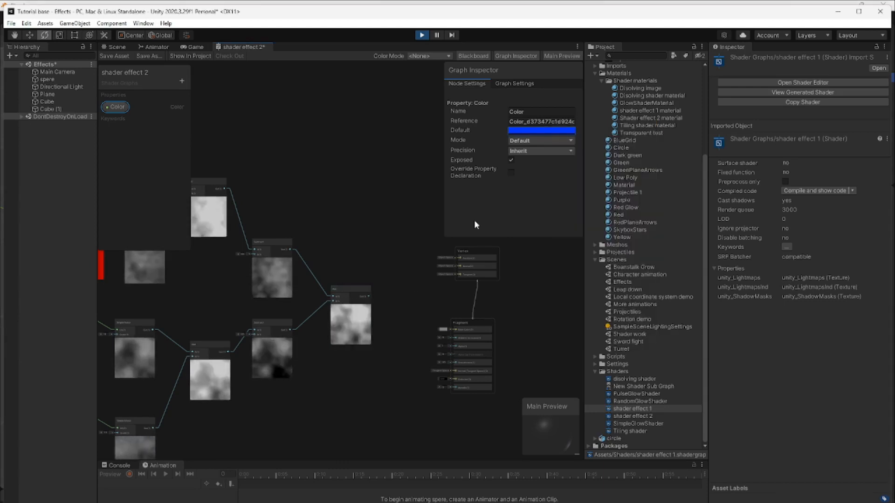
left_click(528, 140)
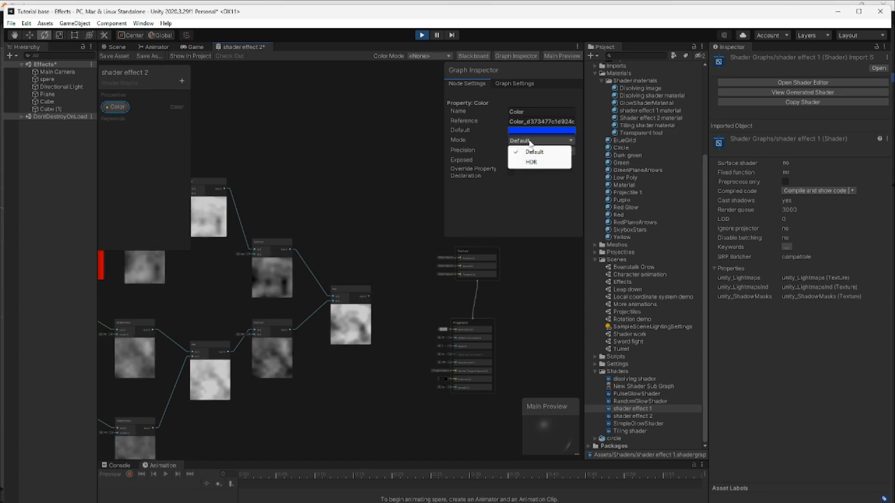
left_click(528, 212)
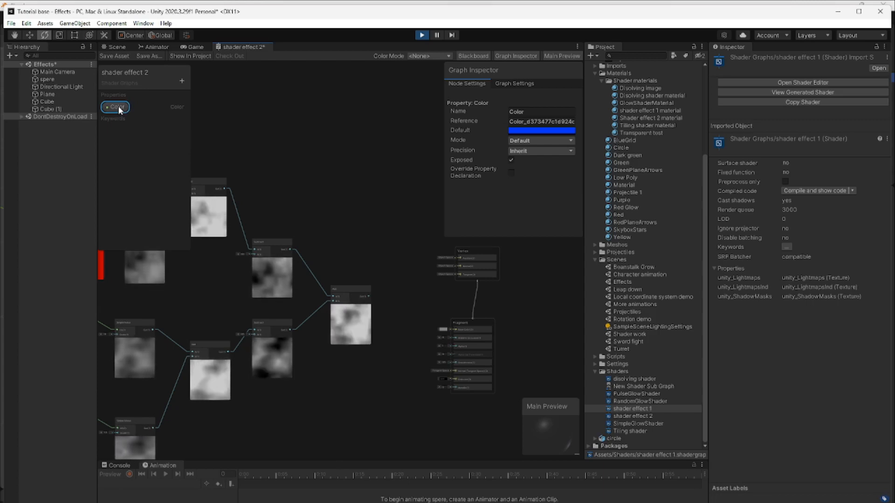
- Place the Color property in the graph as a node below the final Add node
left_click_drag(118, 106, 369, 339)
scroll(313, 423, "up", 4)
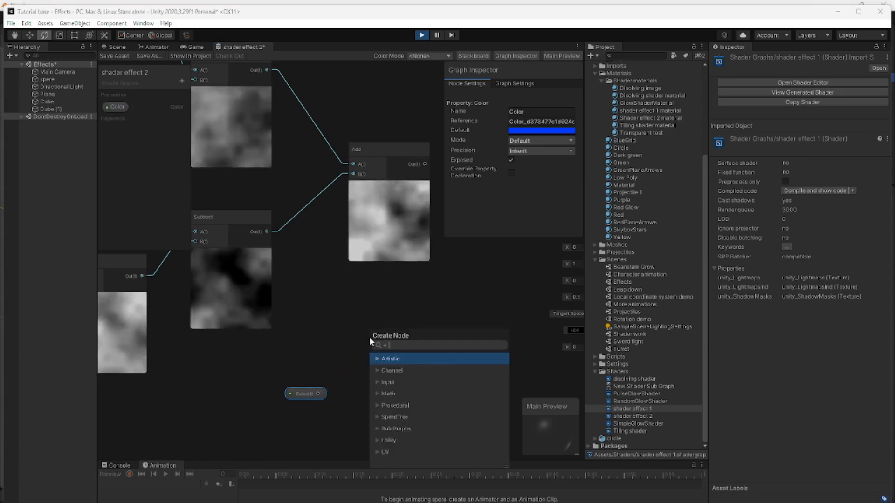
left_click(407, 317)
left_click_drag(312, 397, 390, 375)
middle_click_drag(428, 377, 377, 388)
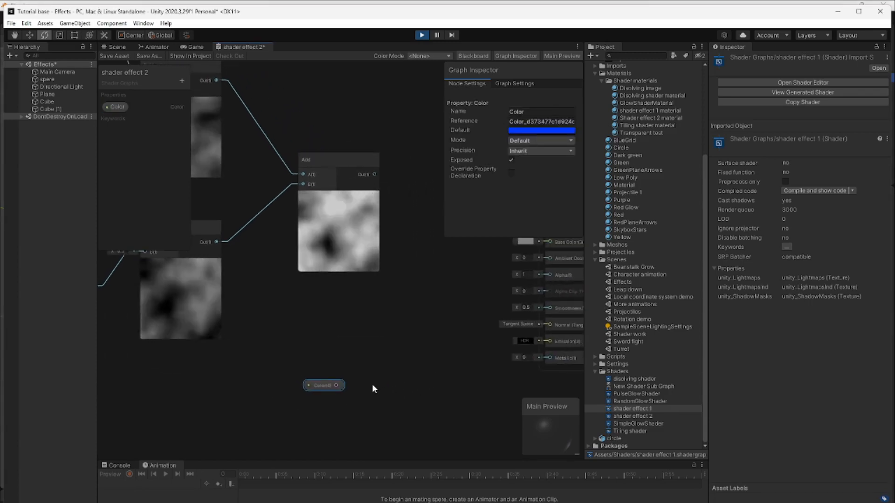
- Create a Multiply node with Color feeding input B, and connect the final Add node's output to input A
left_click_drag(324, 383, 379, 344)
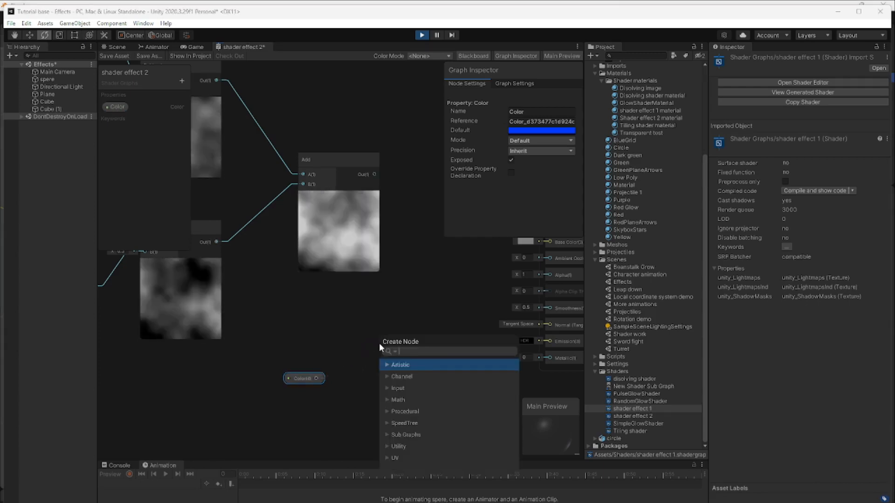
type("mul")
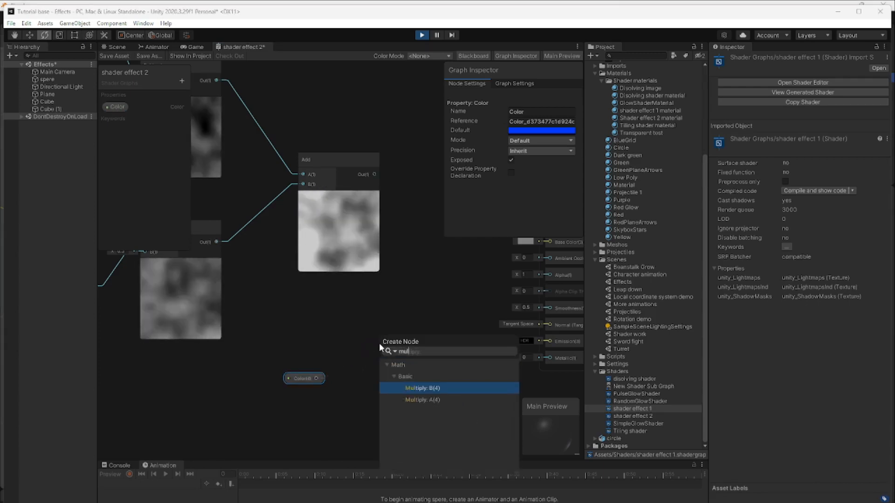
key("Return")
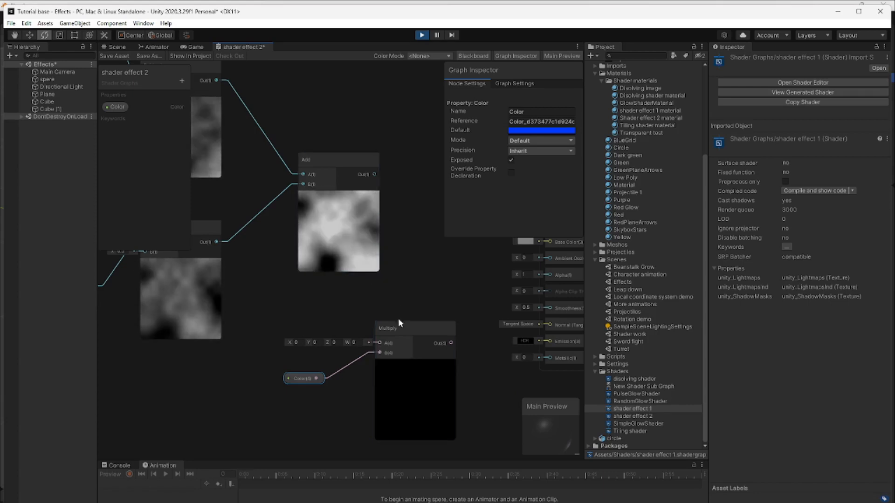
left_click_drag(414, 329, 434, 312)
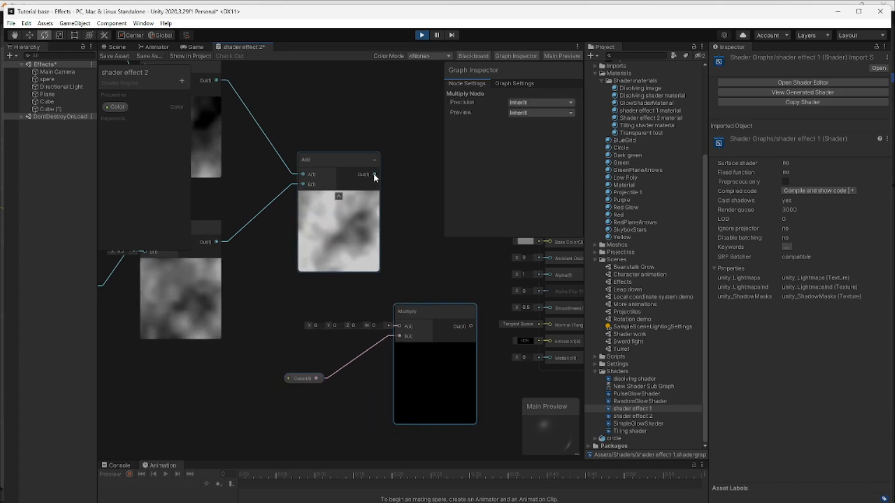
left_click_drag(373, 173, 453, 298)
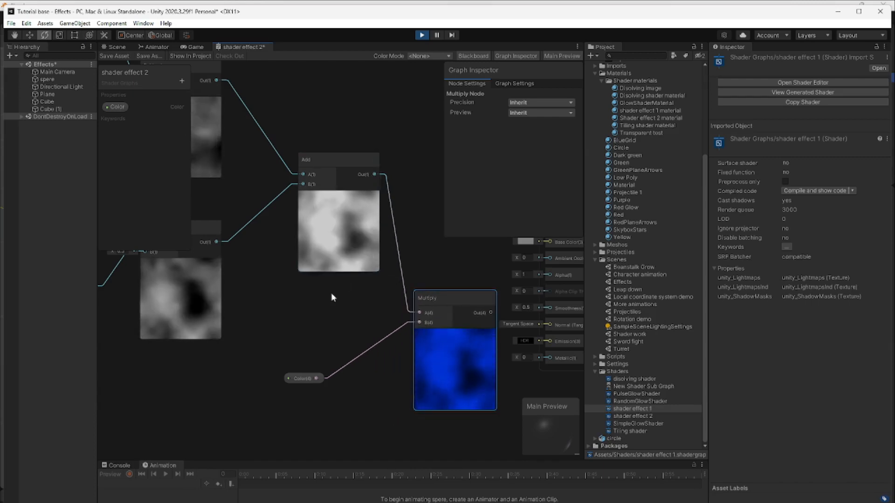
- Set the B value of both Subtract nodes to 0.8
middle_click_drag(346, 418, 442, 452)
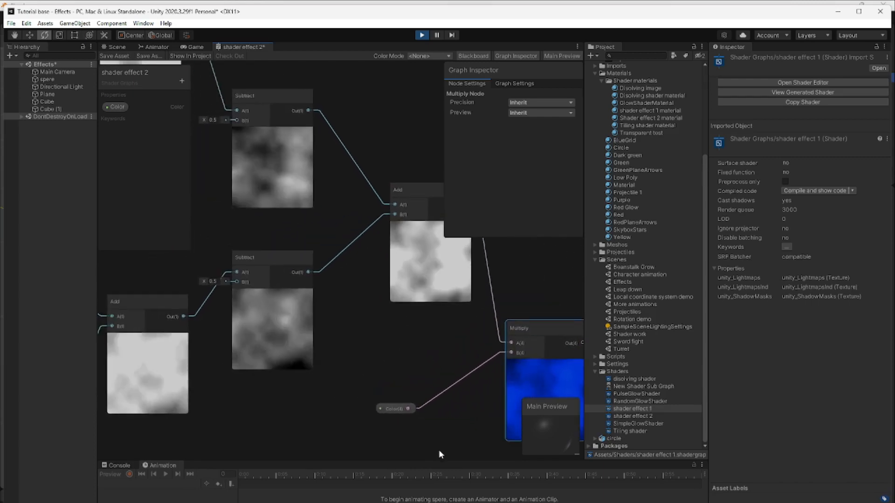
left_click(218, 285)
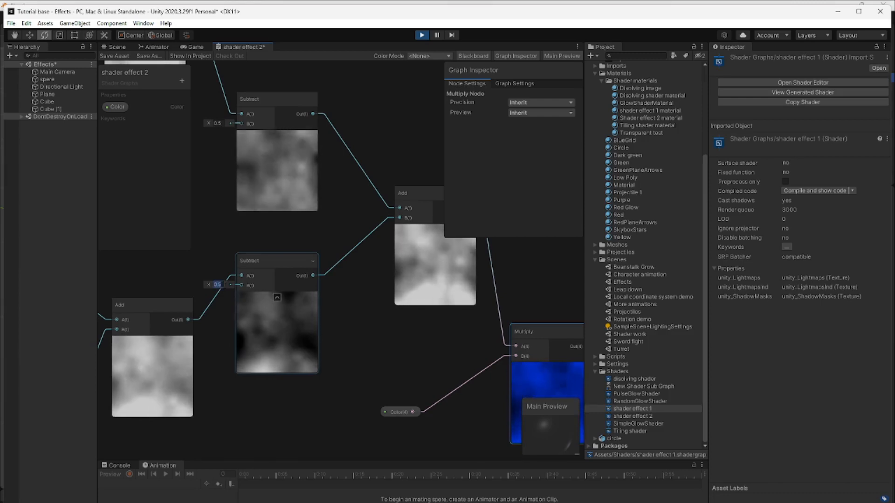
type("8")
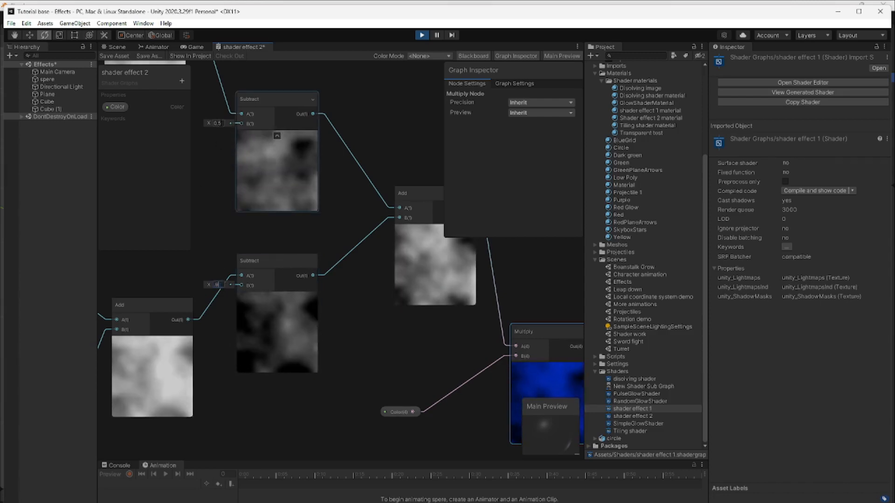
left_click(217, 123)
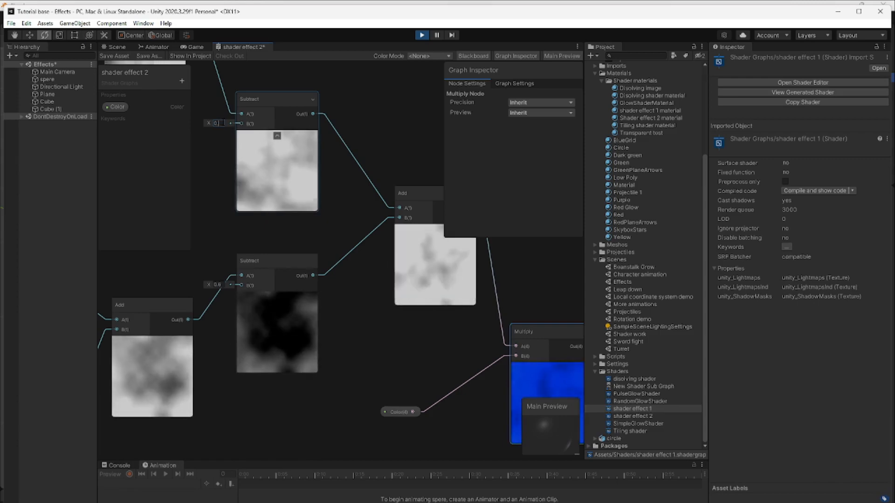
type("0.8")
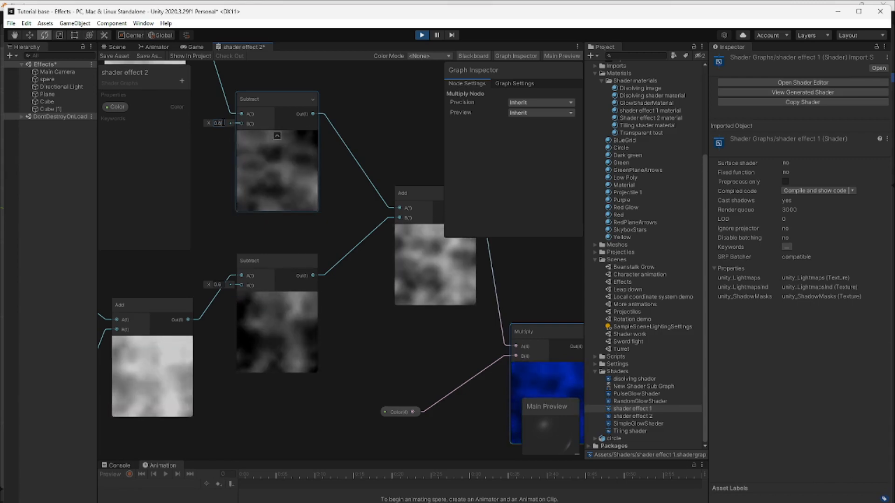
left_click(420, 347)
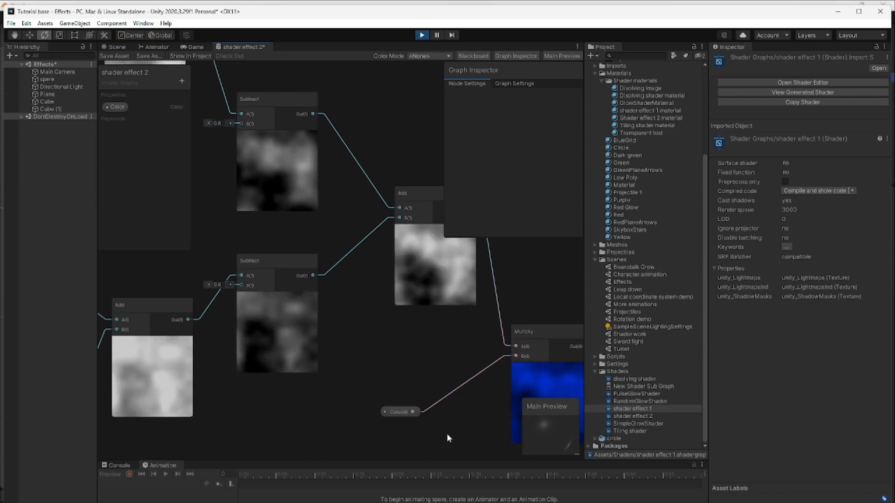
- Connect the Multiply output to the Fragment block's Base Color, and tidy the positions of the Color, Multiply and Fragment nodes
middle_click_drag(447, 434, 306, 401)
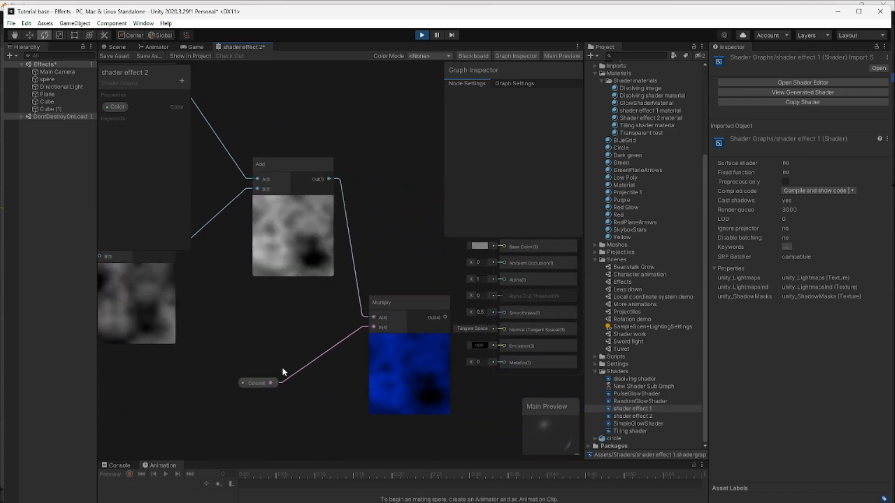
left_click_drag(252, 383, 273, 360)
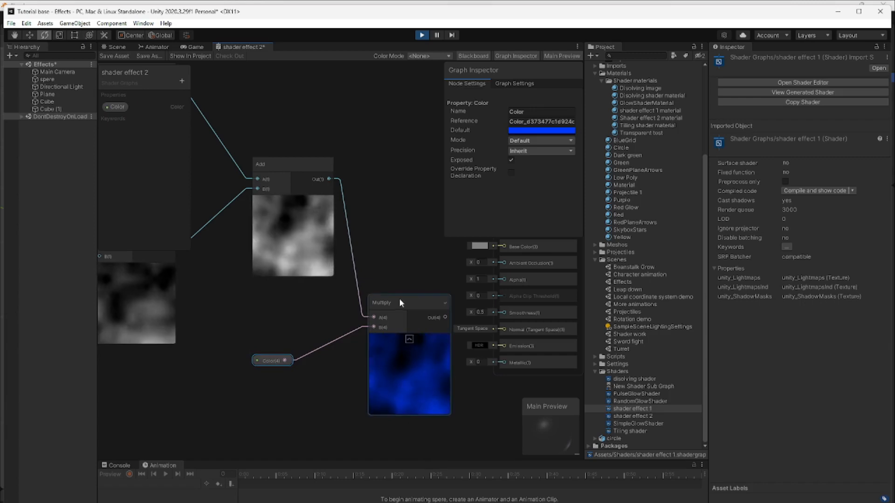
middle_click_drag(491, 389, 401, 393)
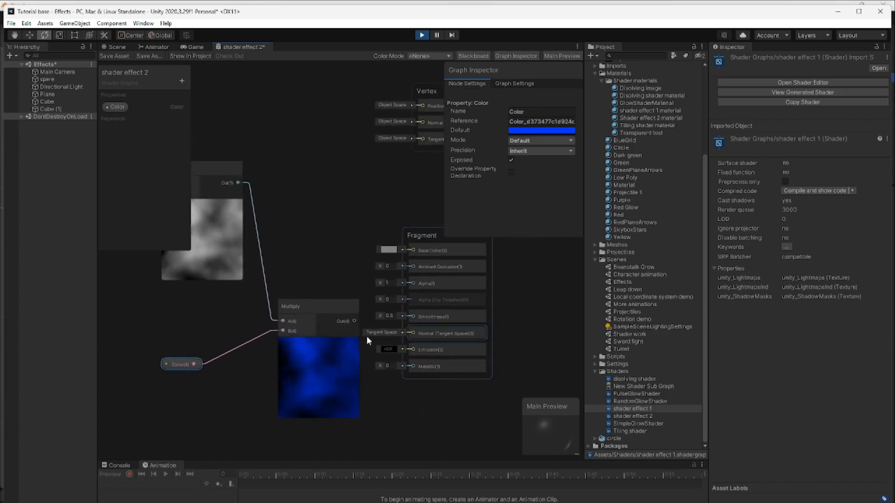
left_click_drag(354, 321, 477, 253)
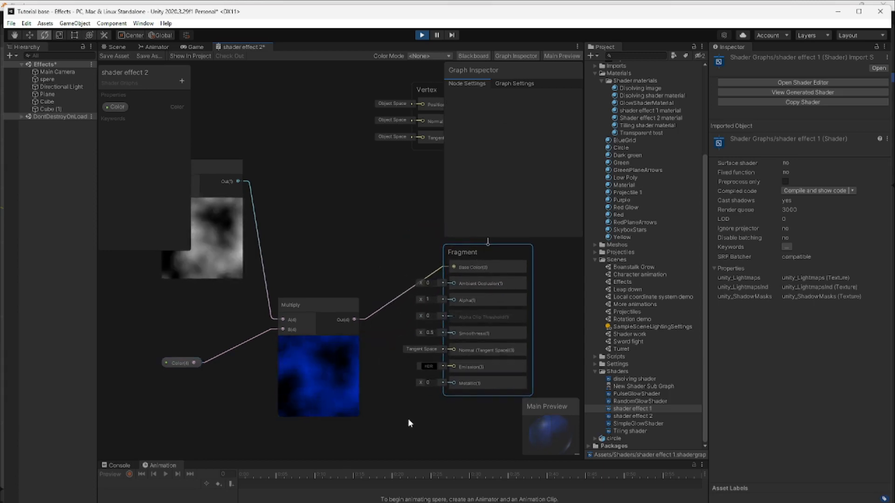
middle_click_drag(409, 420, 415, 397)
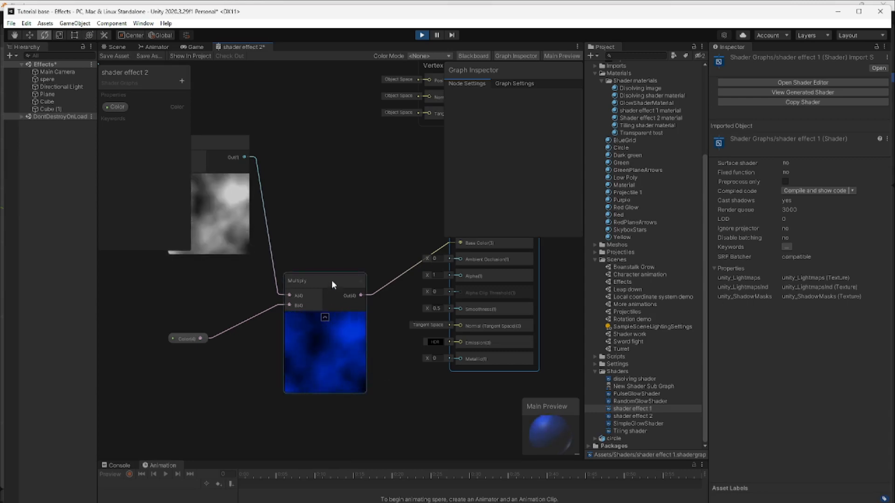
left_click_drag(331, 280, 342, 274)
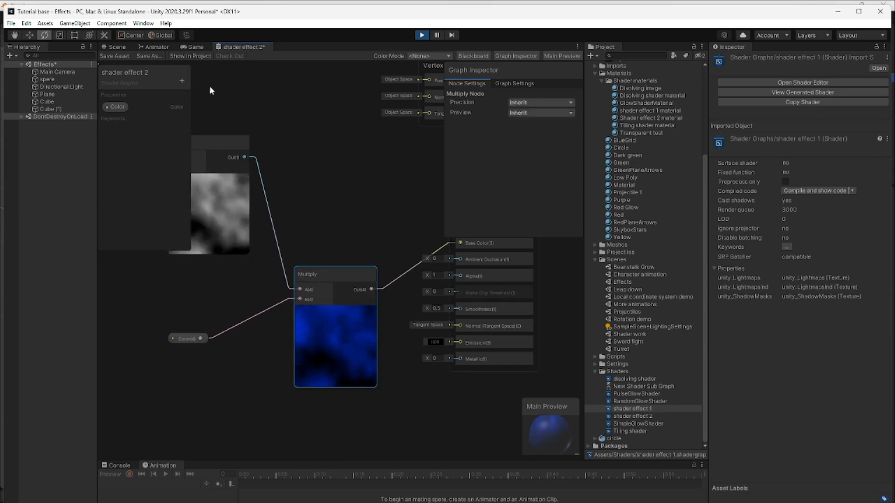
- Save the shader graph and examine the effect on the dome around the cubes in the Scene view
left_click(116, 57)
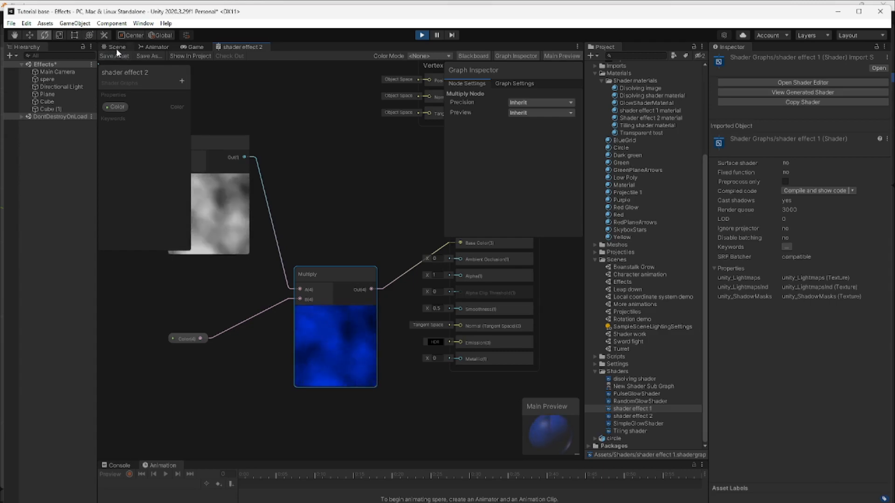
left_click(116, 45)
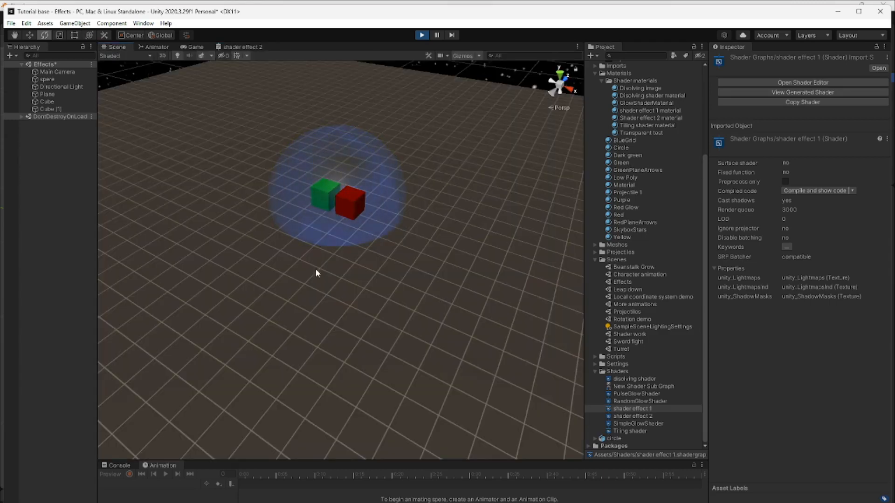
middle_click_drag(315, 276, 328, 308)
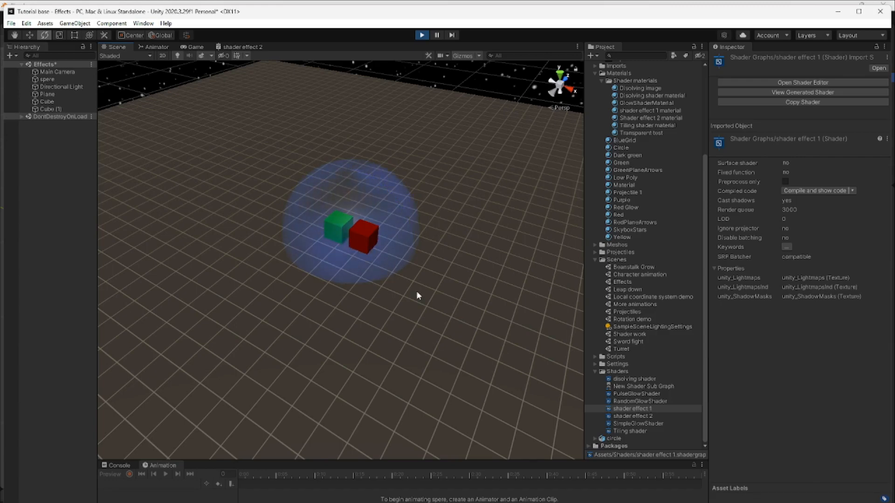
right_click_drag(418, 295, 363, 285)
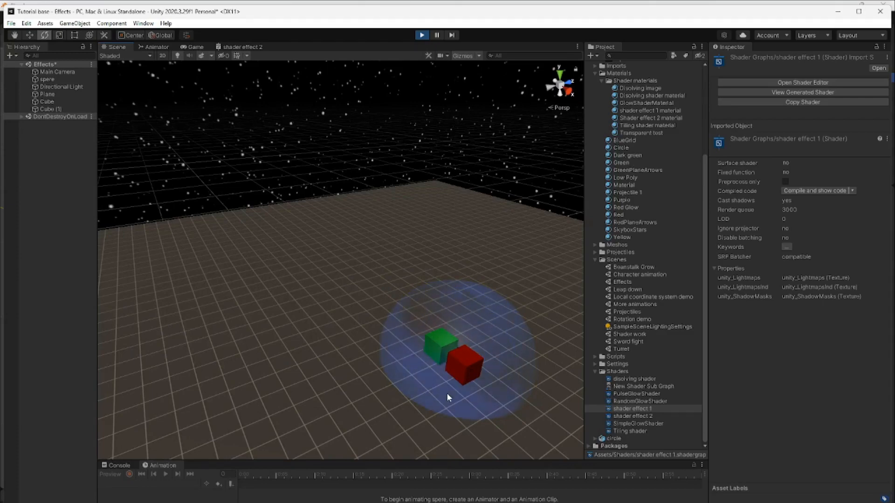
middle_click_drag(463, 447, 404, 402)
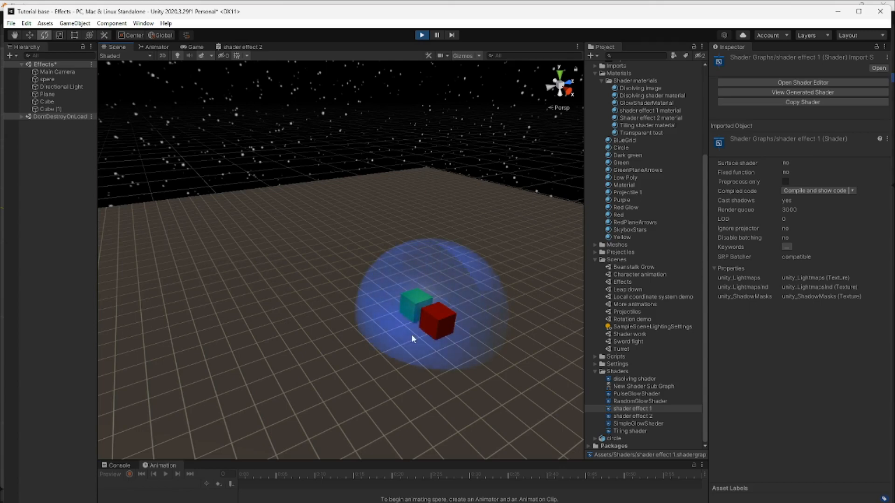
middle_click_drag(390, 414, 412, 416)
right_click_drag(412, 415, 483, 416)
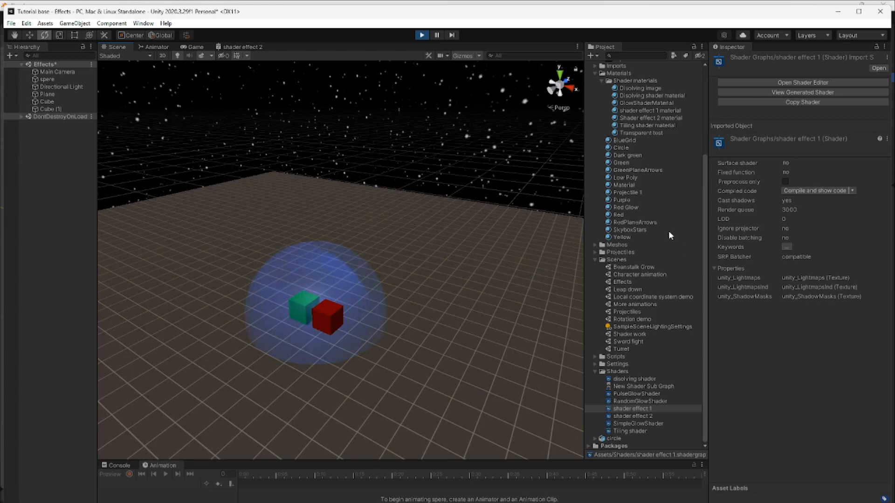
- Collapse the Scenes folder in the project and show the settings of Shader effect 2 material
left_click(594, 259)
left_click(593, 259)
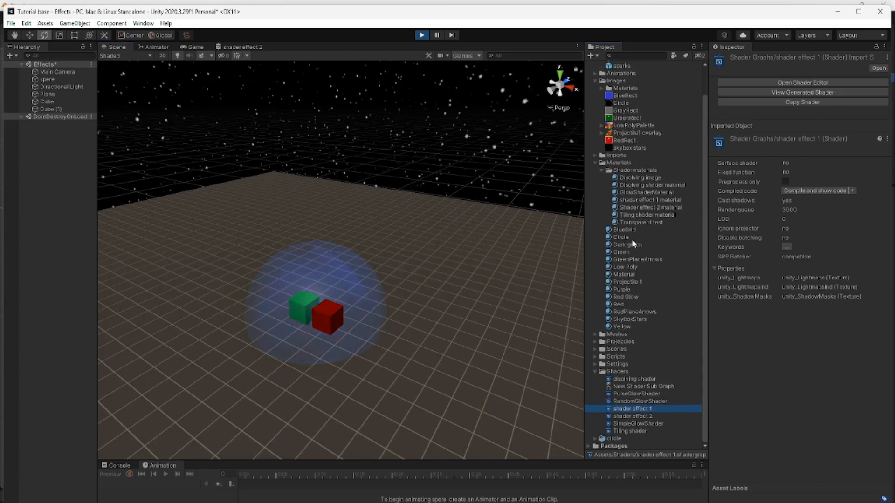
left_click(658, 206)
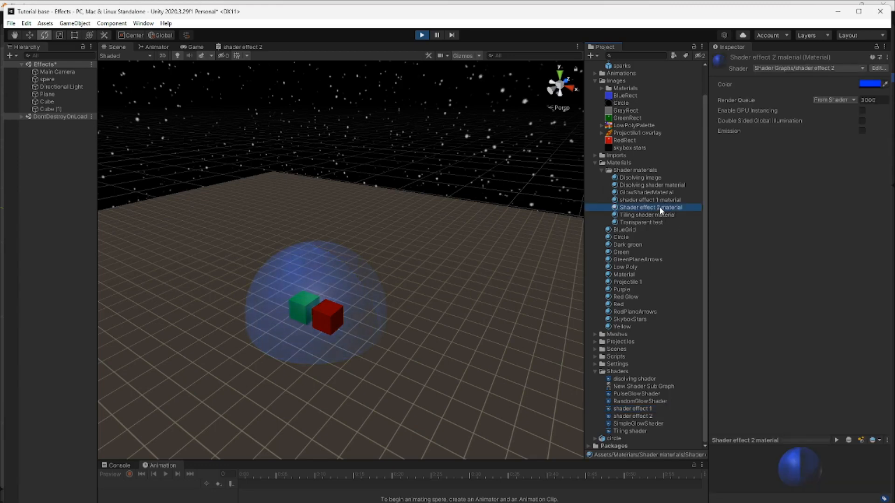
- Set the Shader effect 2 material's Color to magenta with hue 305, and examine the effect on the dome around the cubes
left_click(865, 85)
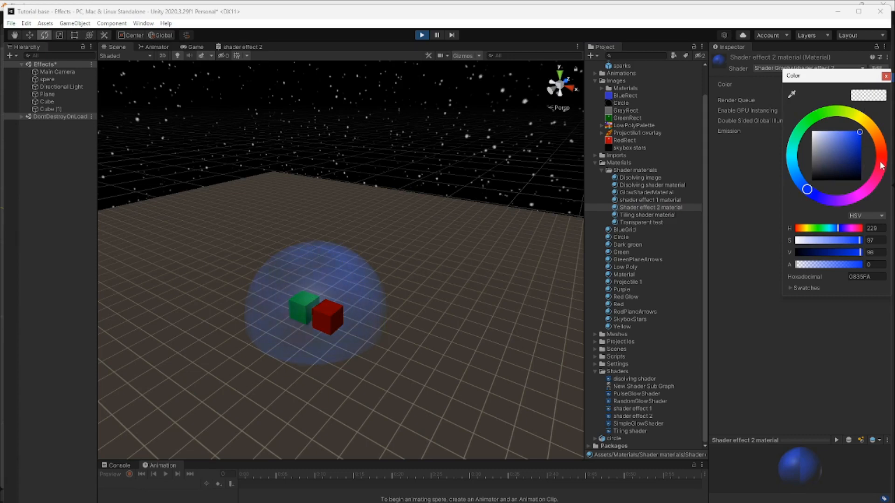
left_click(861, 192)
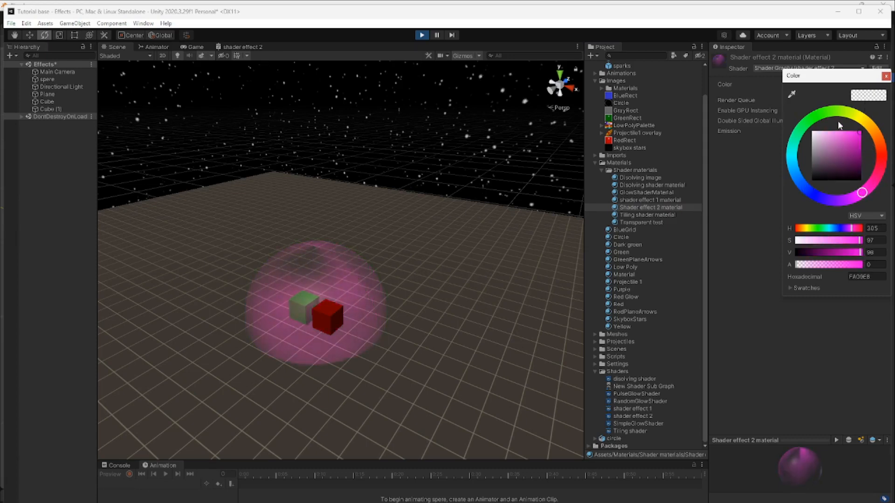
left_click(885, 76)
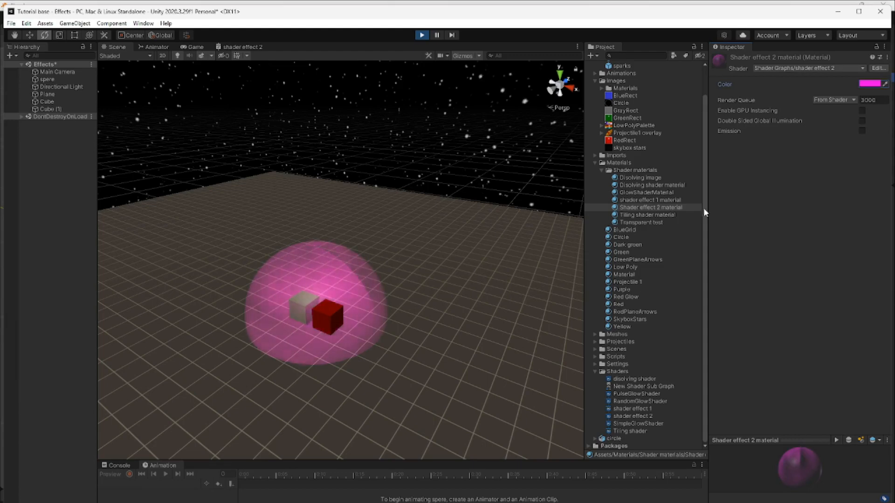
middle_click_drag(357, 388, 400, 380)
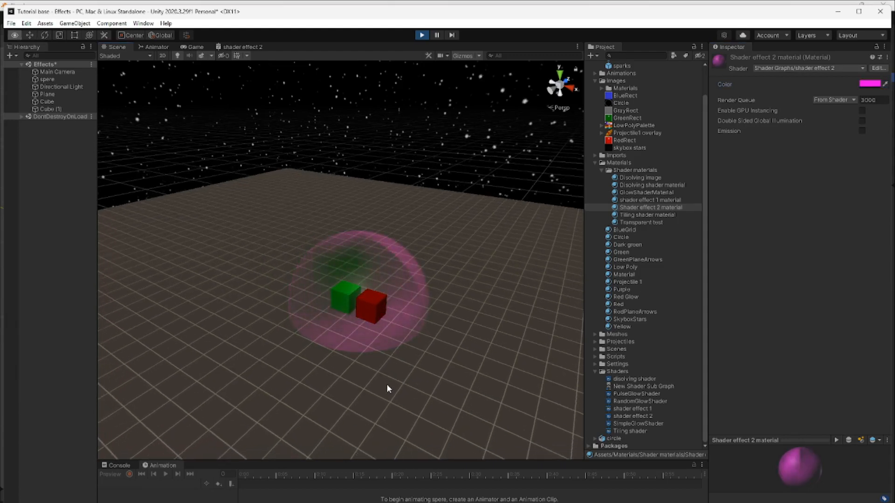
right_click_drag(387, 385, 425, 381)
middle_click_drag(342, 389, 419, 385)
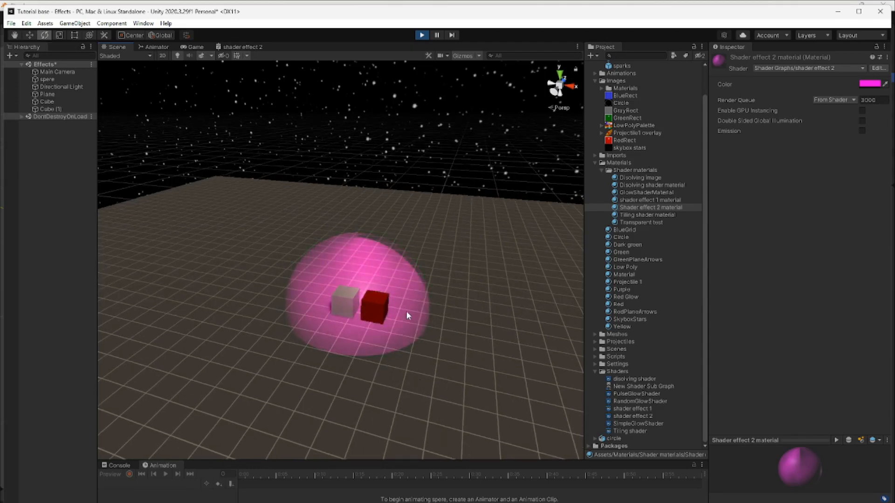
scroll(434, 322, "up", 3)
scroll(434, 323, "up", 1)
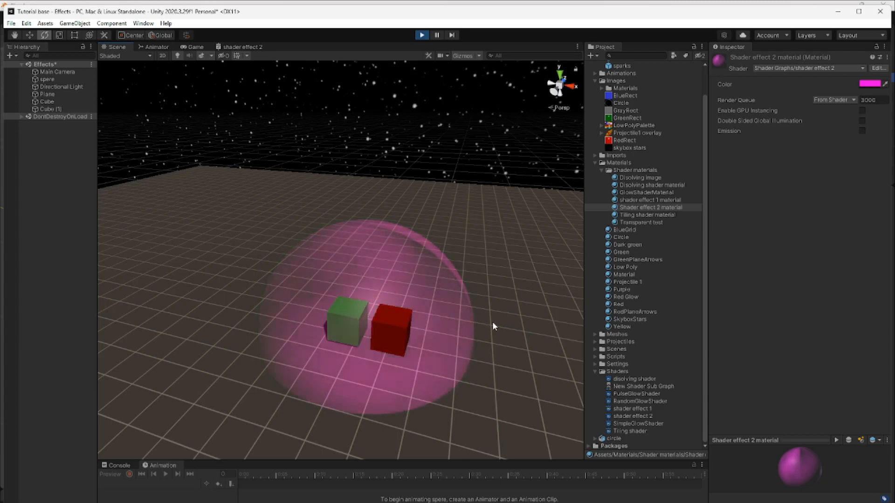
- Rotate the sphere around the cubes to about -101 degrees about its Z axis, and clear the selection
left_click(387, 248)
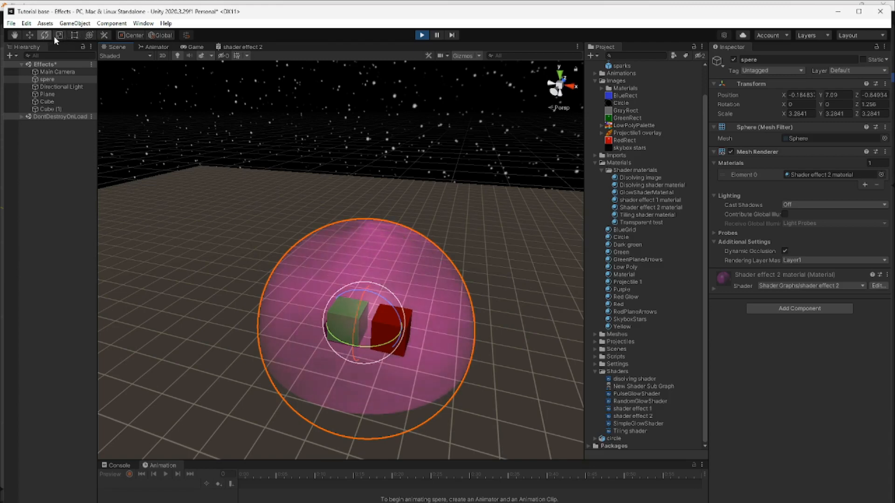
left_click(30, 34)
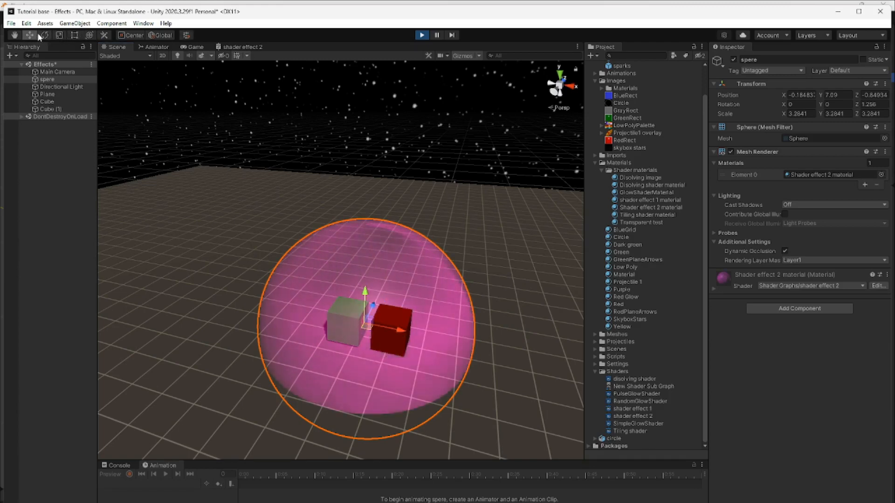
left_click(45, 35)
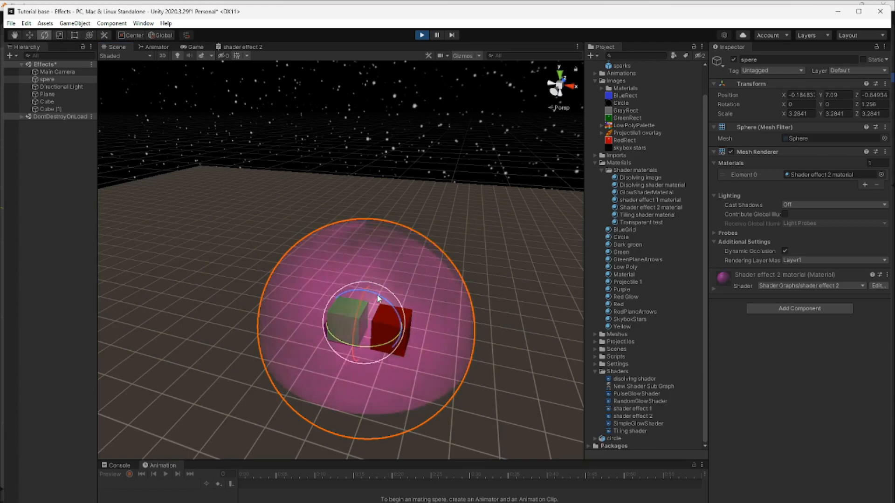
left_click_drag(382, 296, 438, 450)
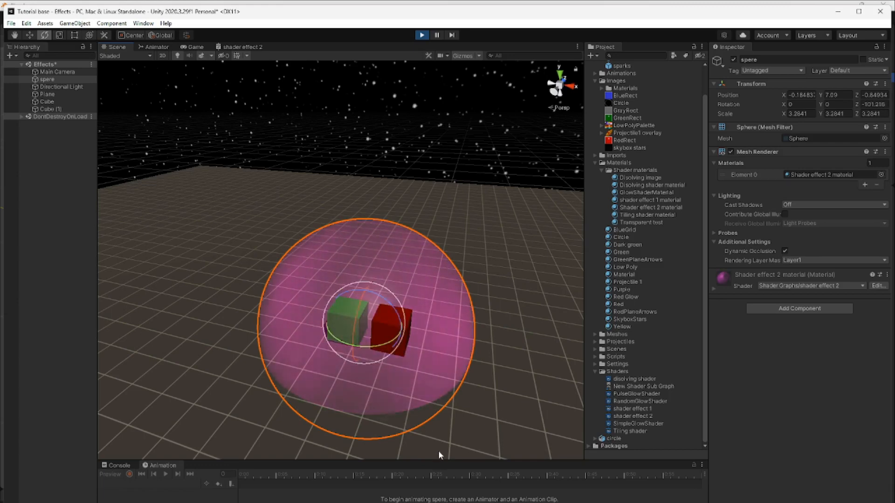
left_click(489, 423)
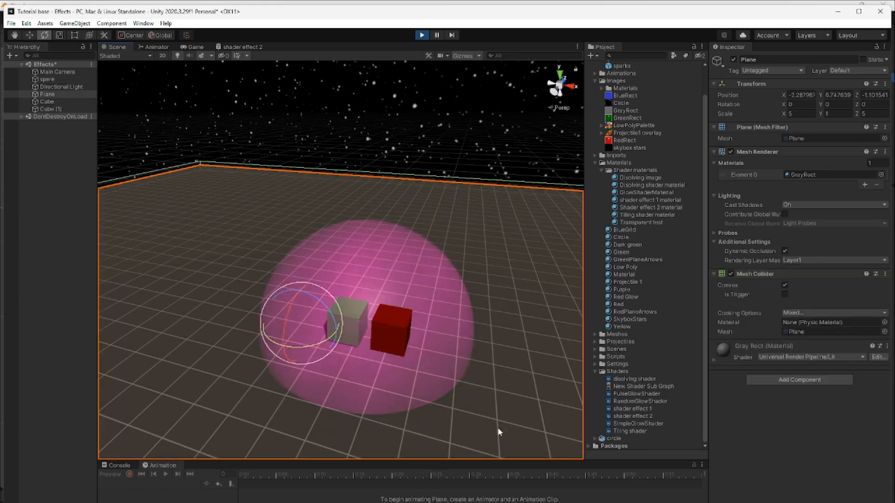
left_click(293, 105)
middle_click_drag(508, 379, 473, 370)
left_click_drag(473, 370, 426, 346, "alt")
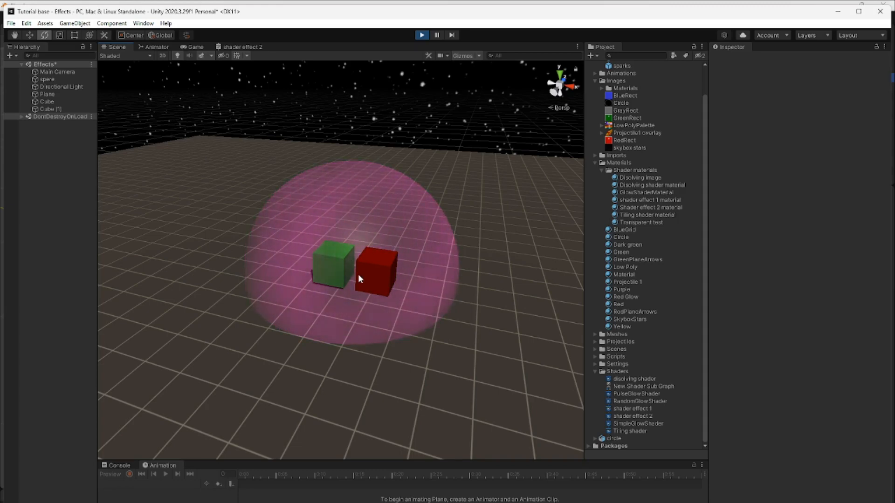
- Return to the shader effect 2 graph and reposition the final Add node, the Color node and the Multiply node
left_click(241, 46)
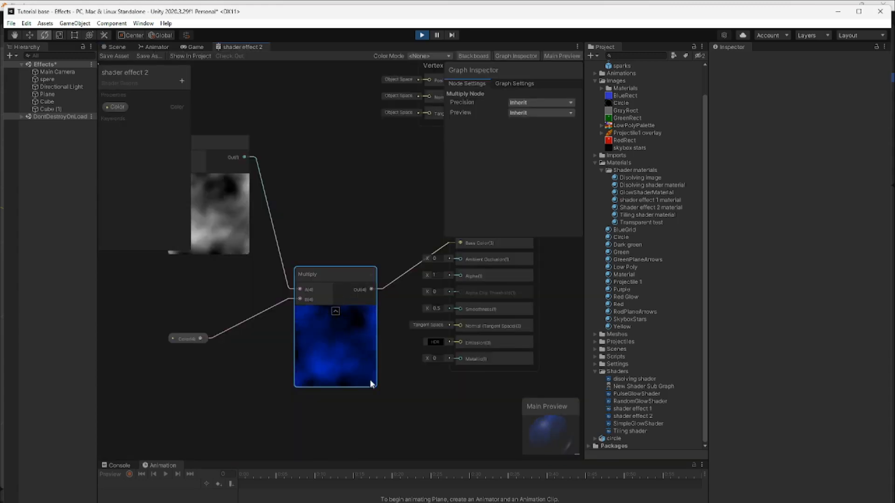
middle_click_drag(380, 424, 418, 413)
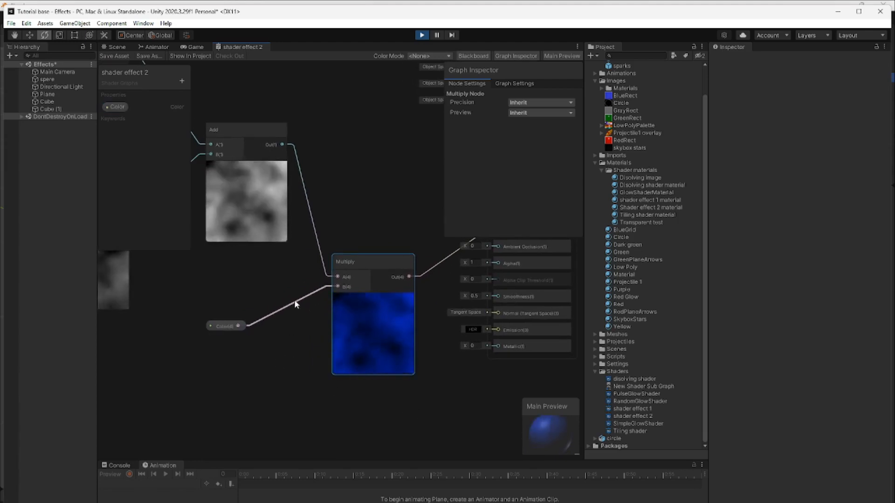
middle_click_drag(286, 364, 376, 411)
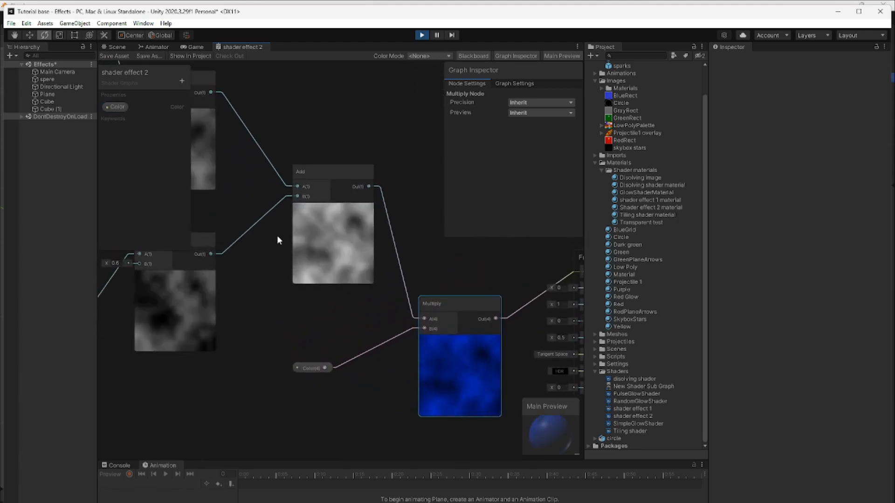
left_click_drag(336, 171, 310, 173)
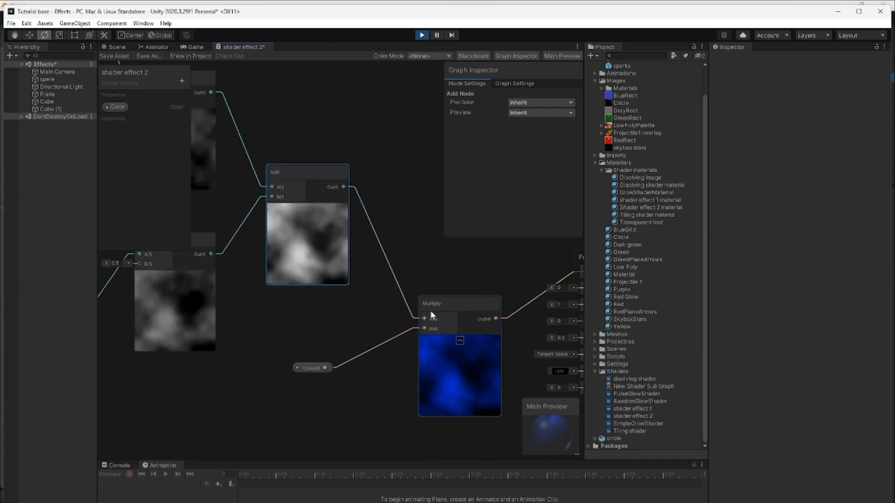
left_click(314, 366)
left_click_drag(314, 366, 265, 388)
left_click_drag(450, 304, 412, 315)
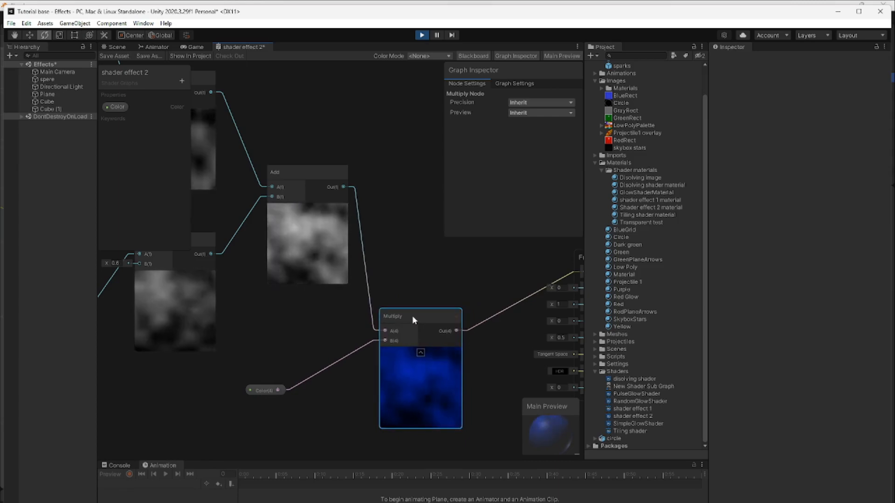
- Set the B value of both Subtract nodes to 0.7
middle_click_drag(282, 429, 389, 455)
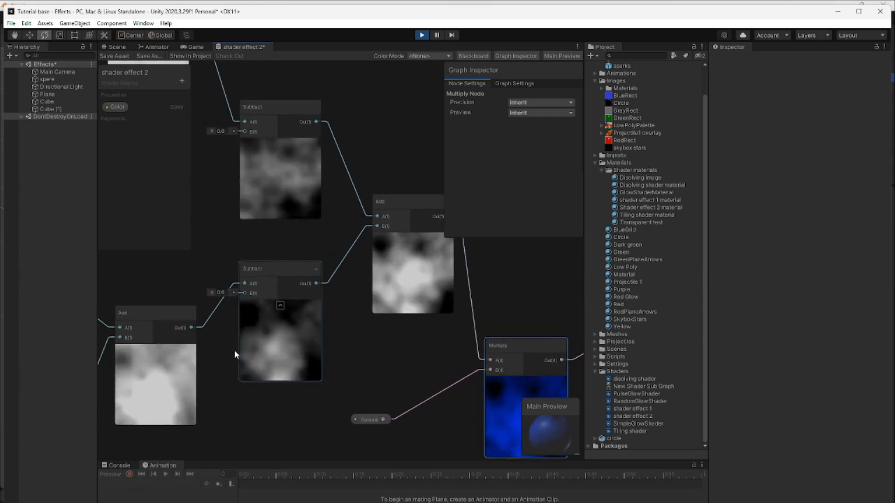
left_click(220, 292)
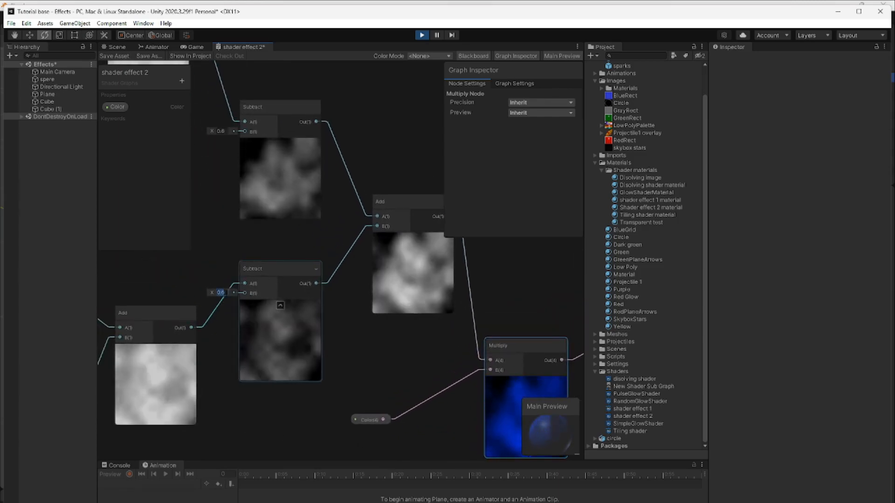
type(".7")
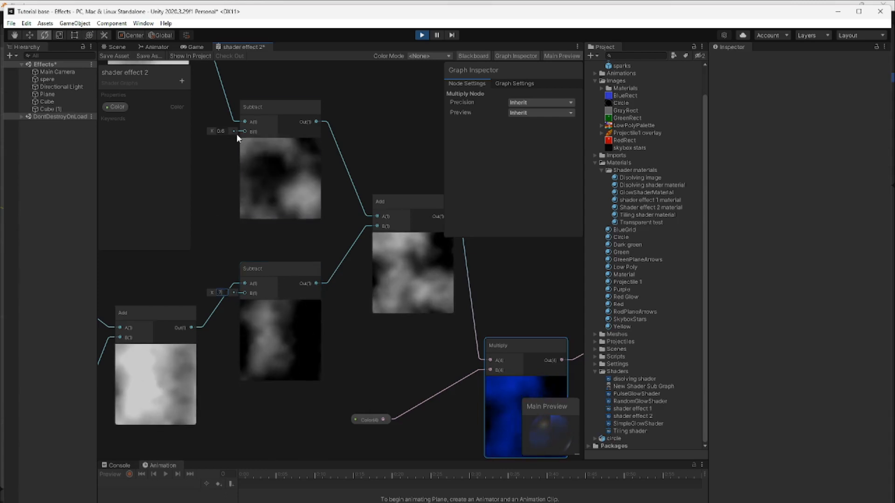
left_click(220, 131)
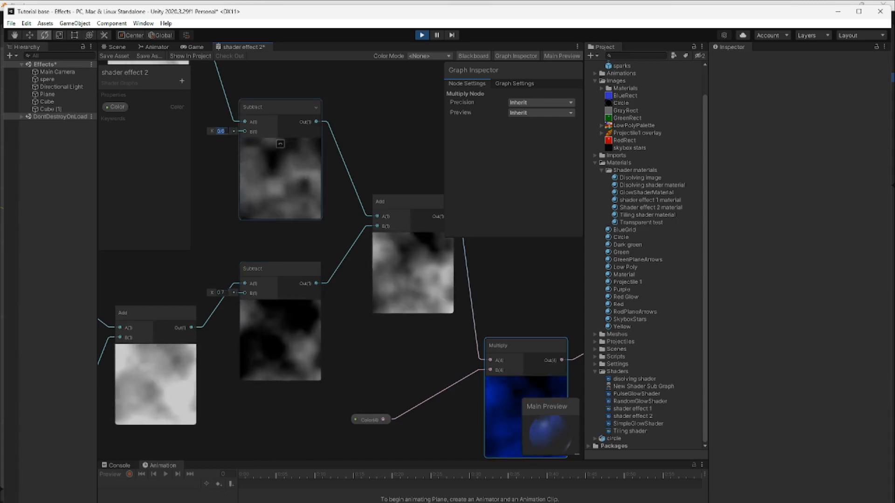
type("0.7")
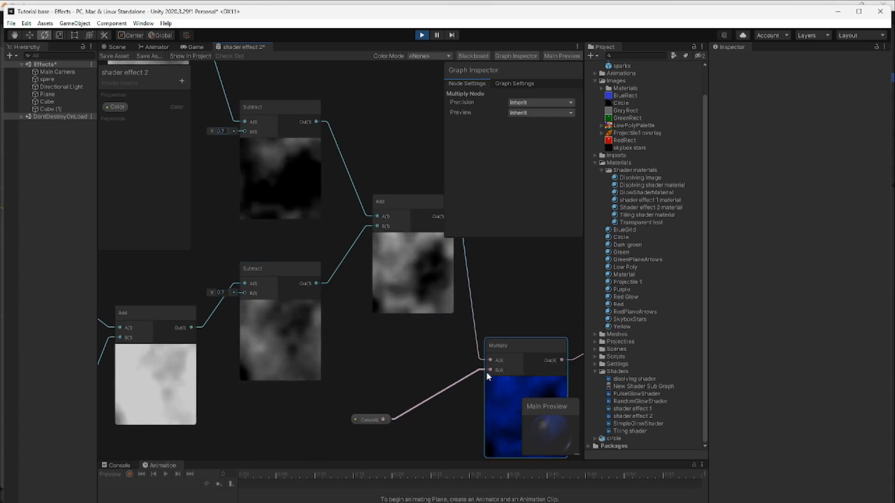
- Shift the Fragment block away from the Multiply node and delete the connection between Multiply and Base Color
middle_click_drag(427, 366, 196, 337)
left_click_drag(504, 254, 523, 257)
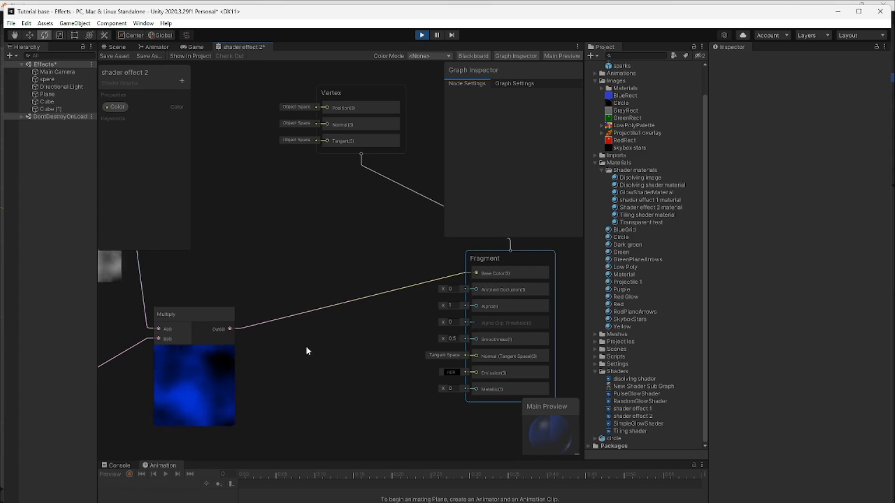
key("Delete")
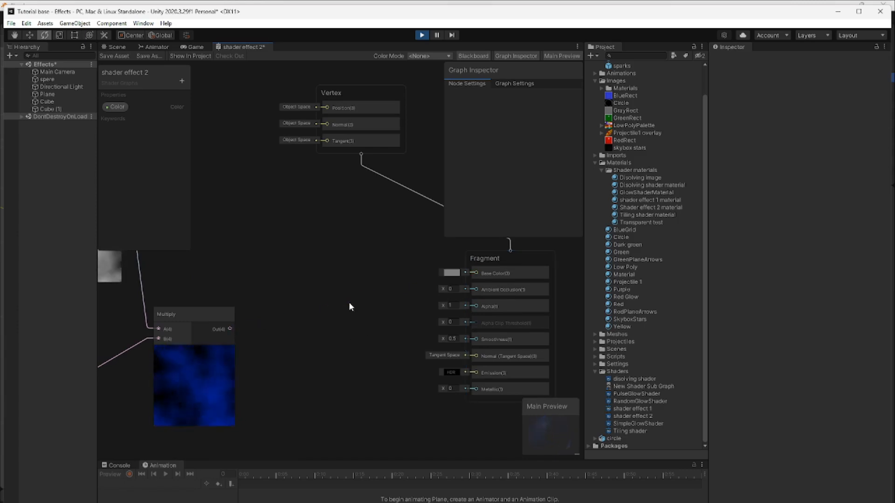
- Add a second Multiply node fed through its A input by the first Multiply's output, and place it before the Fragment block
left_click_drag(230, 328, 312, 334)
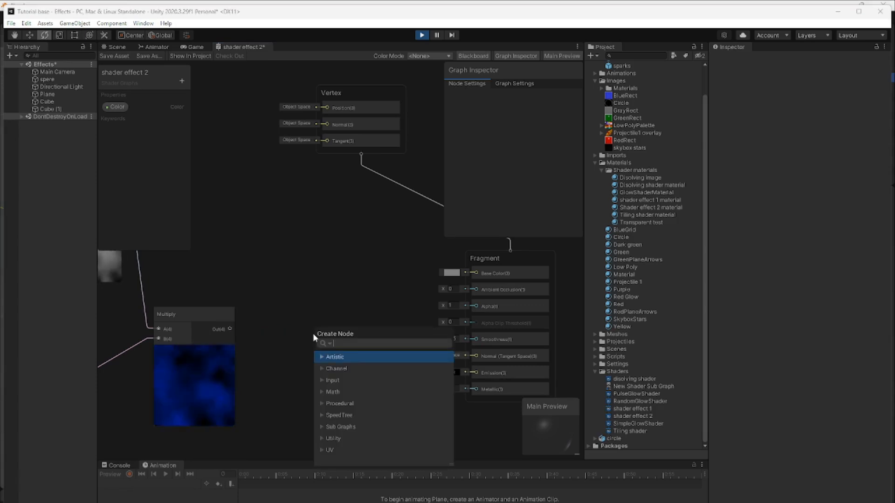
type("mu")
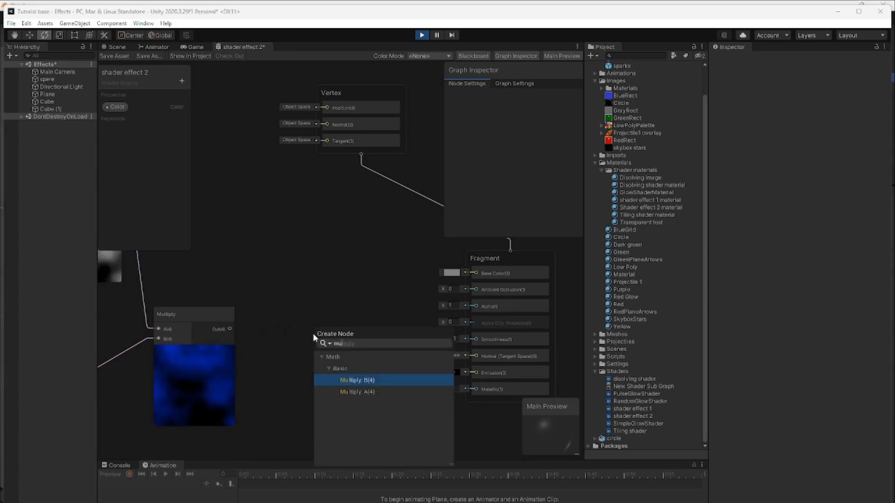
key("Down")
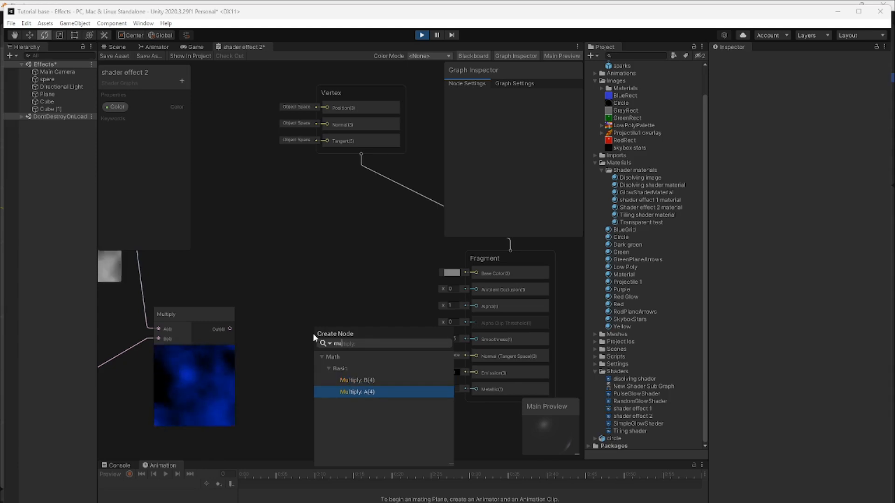
key("Return")
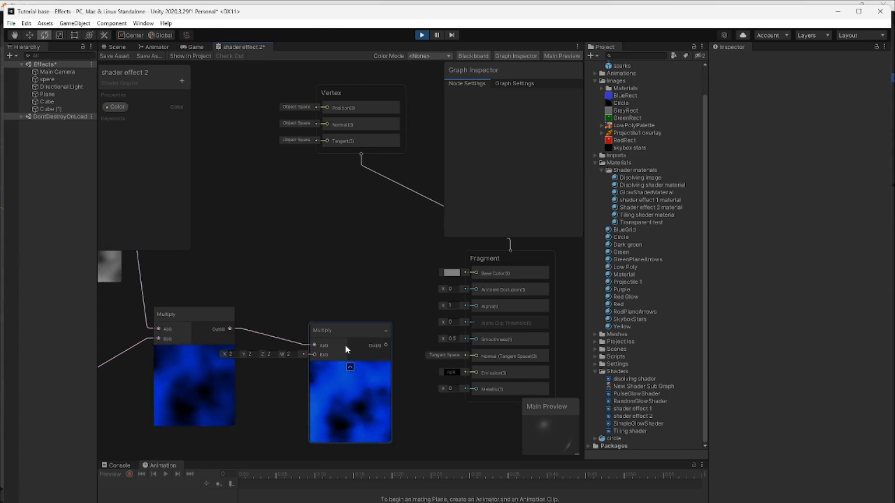
left_click_drag(346, 328, 366, 330)
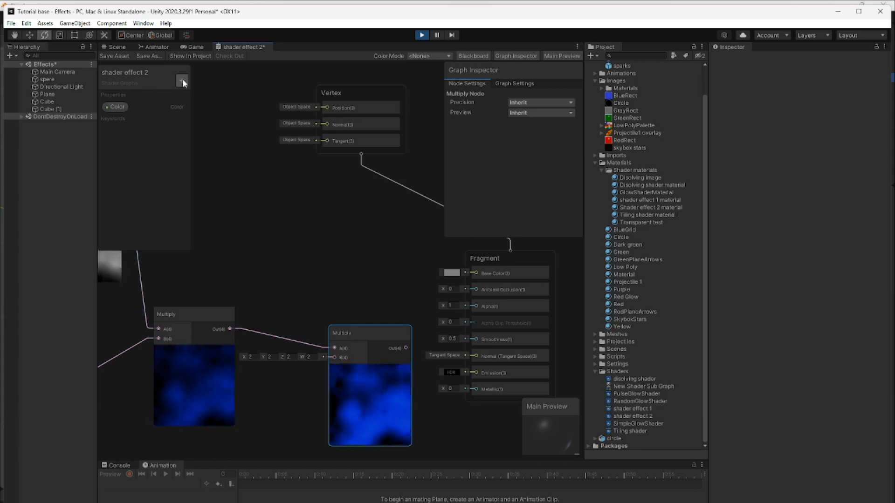
- Create a Float property named brightness in Slider mode with default 1, min 0.2 and max 20, and place it in the graph
left_click(181, 81)
left_click(207, 86)
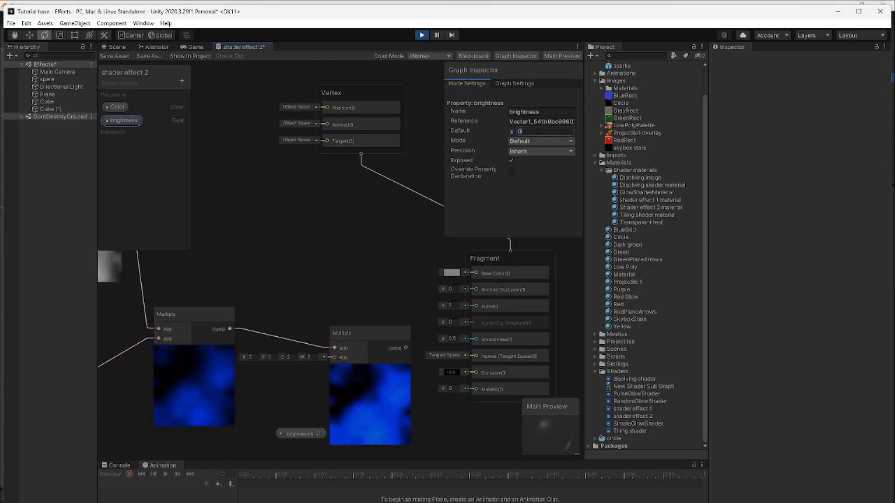
type("1")
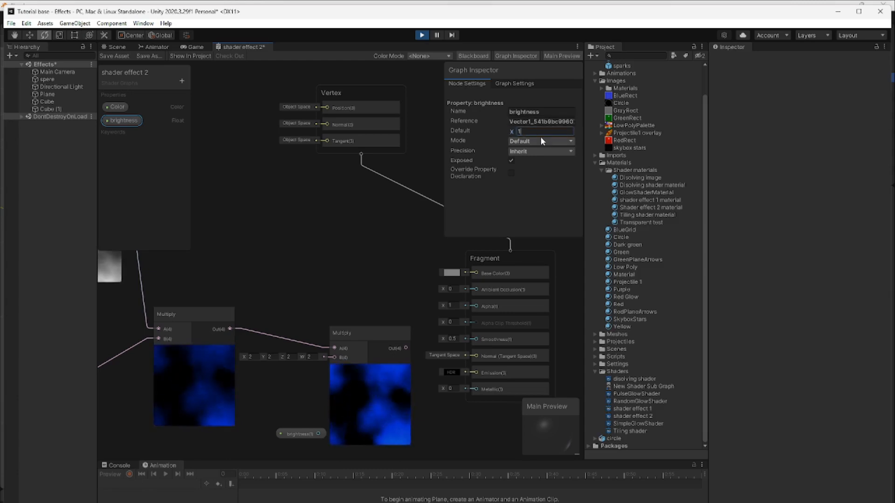
left_click(541, 140)
left_click(577, 162)
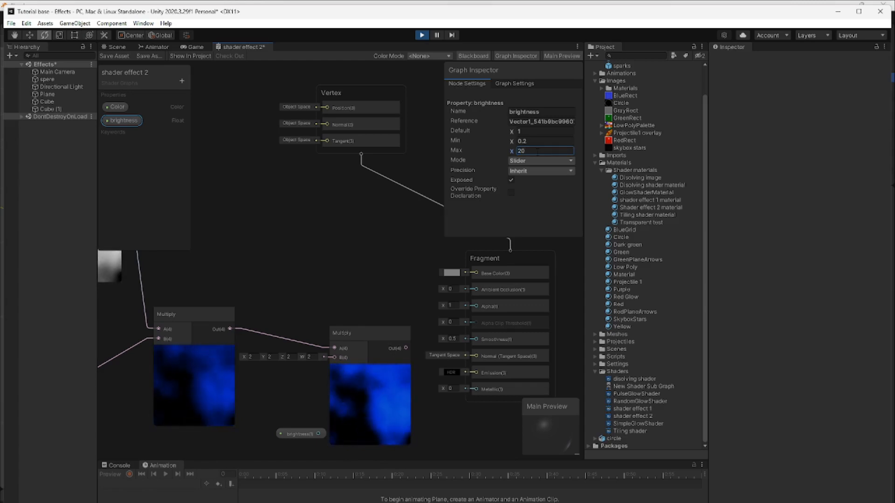
- Move the brightness node away from the second Multiply node and connect it to that node's B input
middle_click_drag(461, 396, 474, 336)
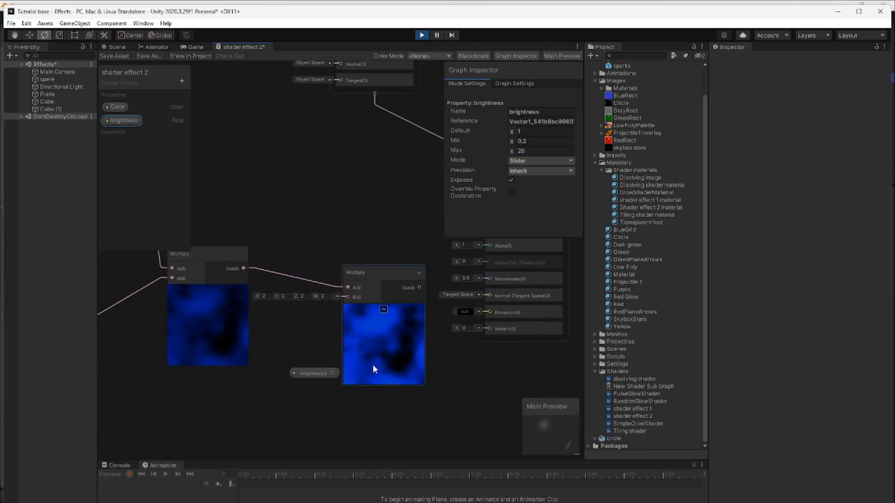
left_click_drag(308, 375, 251, 395)
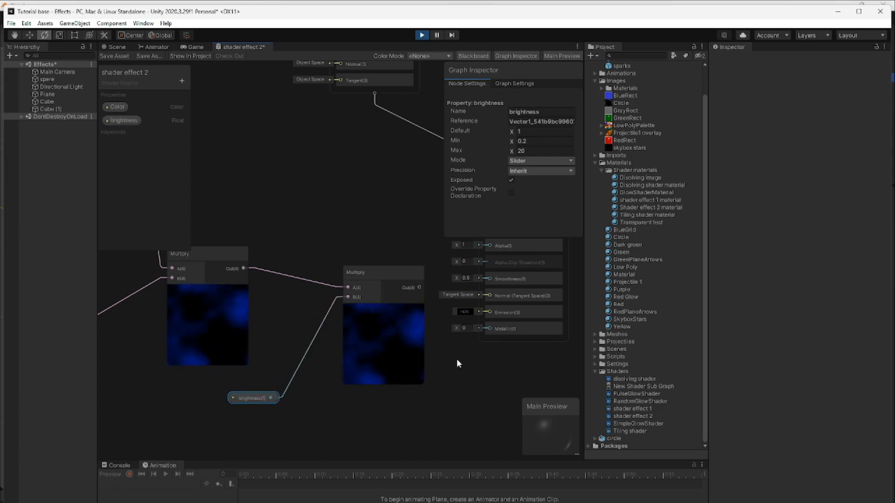
middle_click_drag(459, 372, 347, 399)
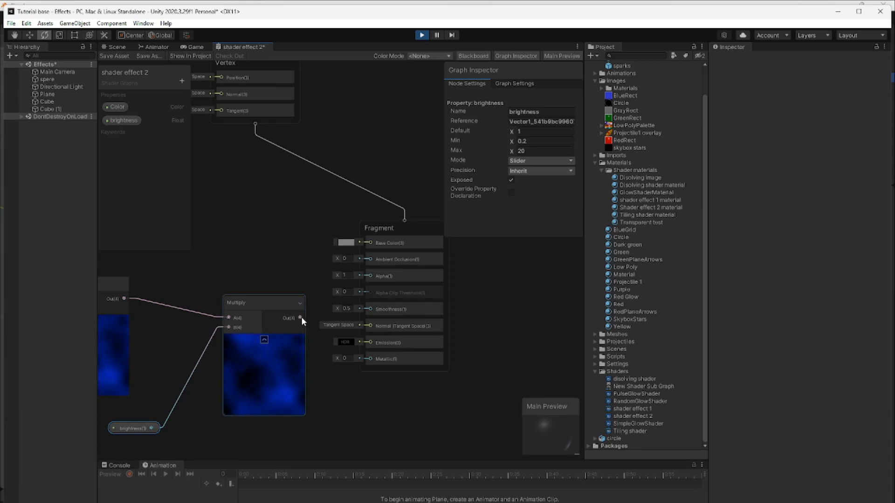
- Connect the second Multiply node's output to Base Color, save the graph and show the scene
left_click_drag(300, 318, 369, 243)
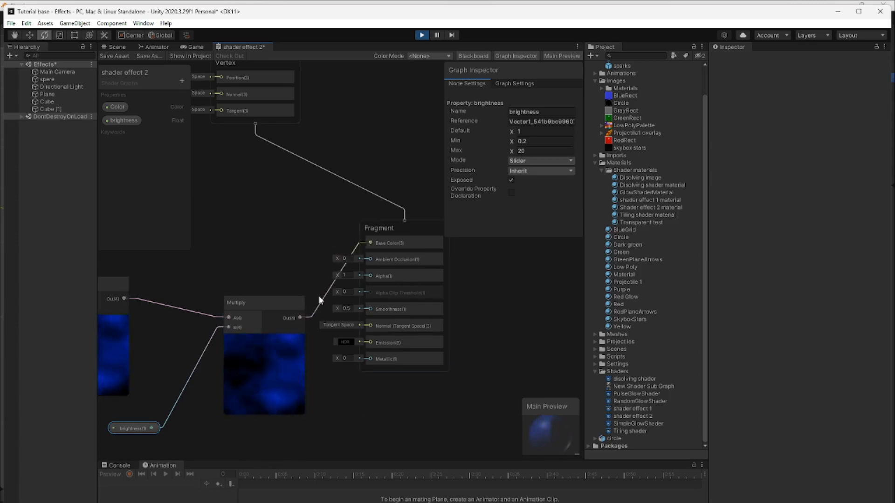
left_click(116, 47)
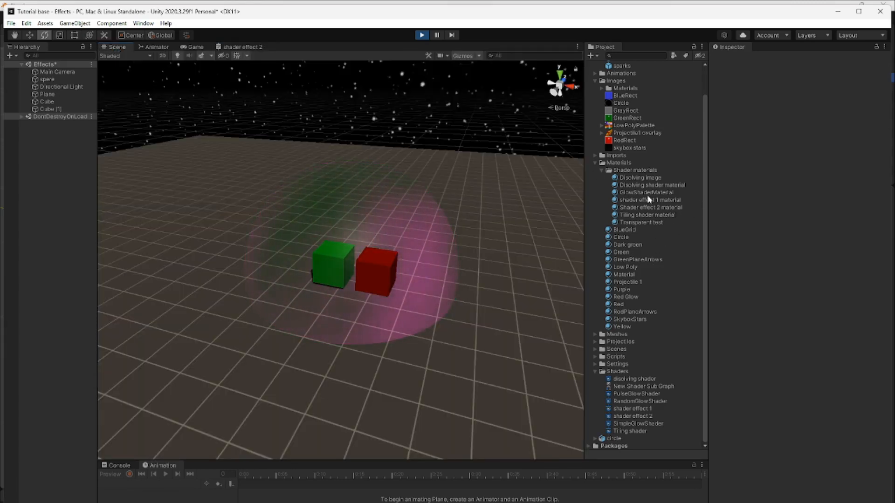
- Select the Shader effect 2 material and try its brightness at 6.6, 4.9 and 3.2 in the scene
left_click(657, 207)
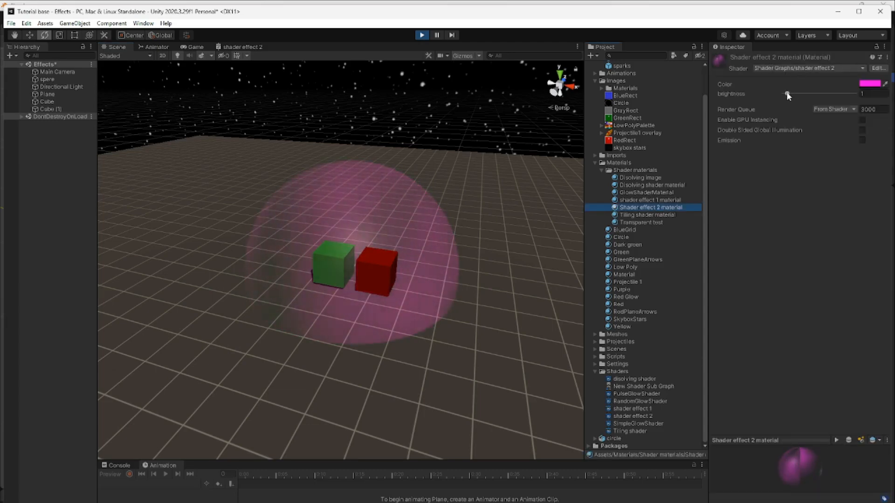
left_click_drag(787, 94, 807, 95)
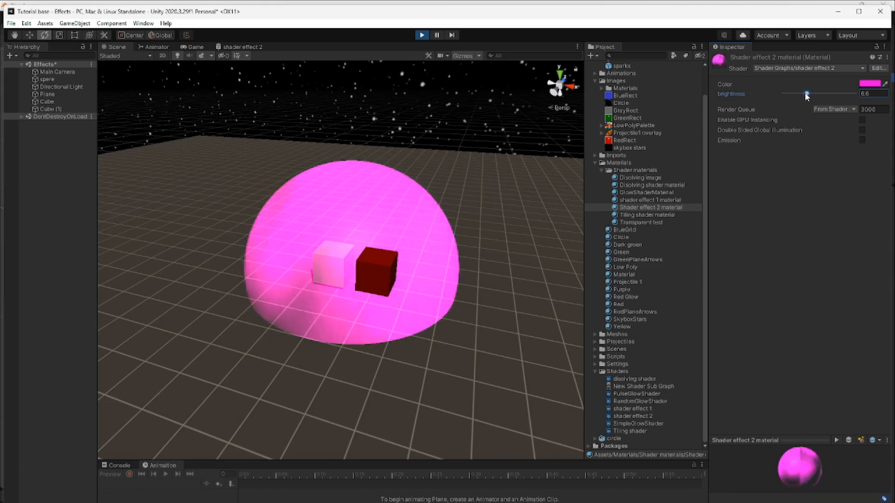
mouse_move(807, 96)
left_mouse_down()
mouse_move(782, 93)
mouse_move(800, 94)
left_mouse_up()
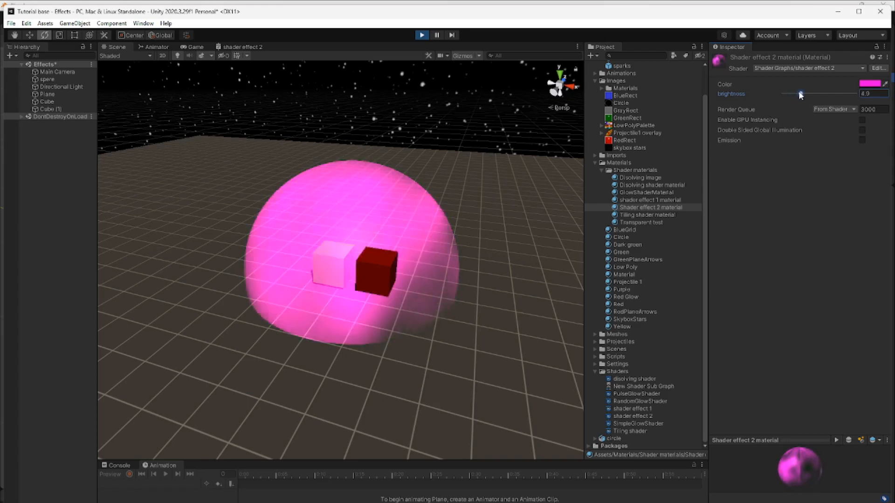
left_click_drag(800, 95, 793, 94)
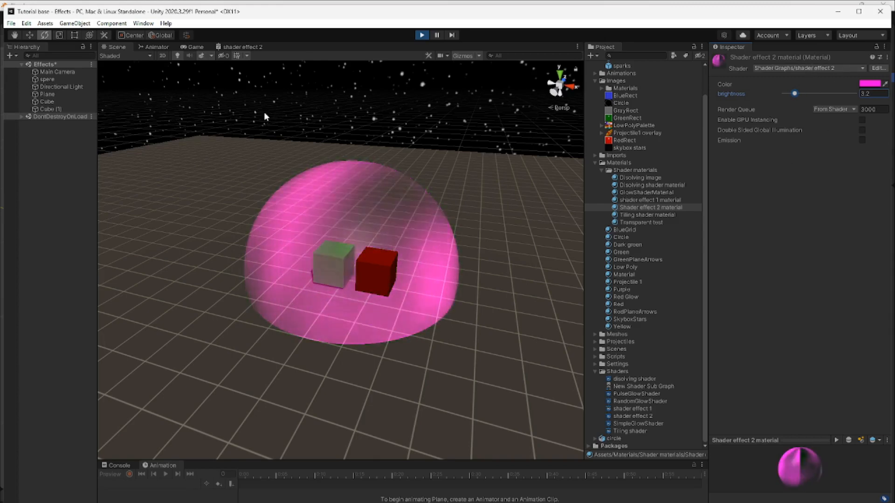
- In the shader effect 2 graph, set the B input of both Subtract nodes to 0.9
left_click(231, 48)
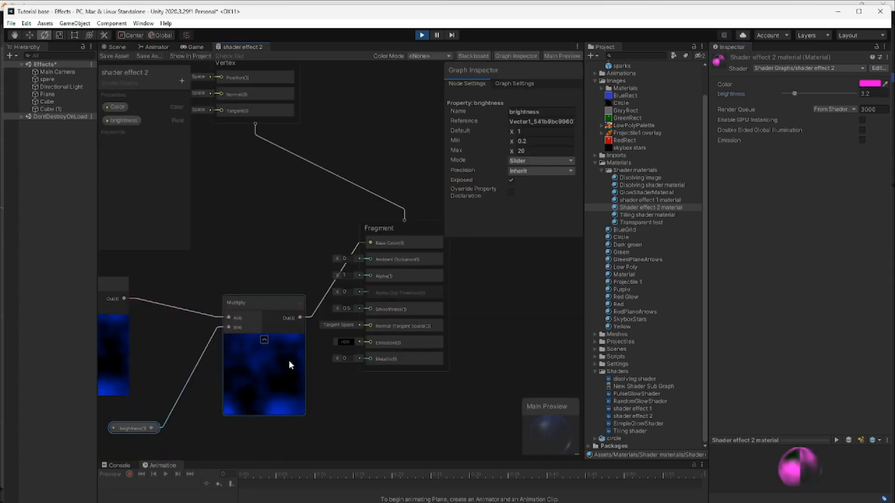
middle_click_drag(352, 430, 535, 432)
middle_click_drag(219, 436, 457, 449)
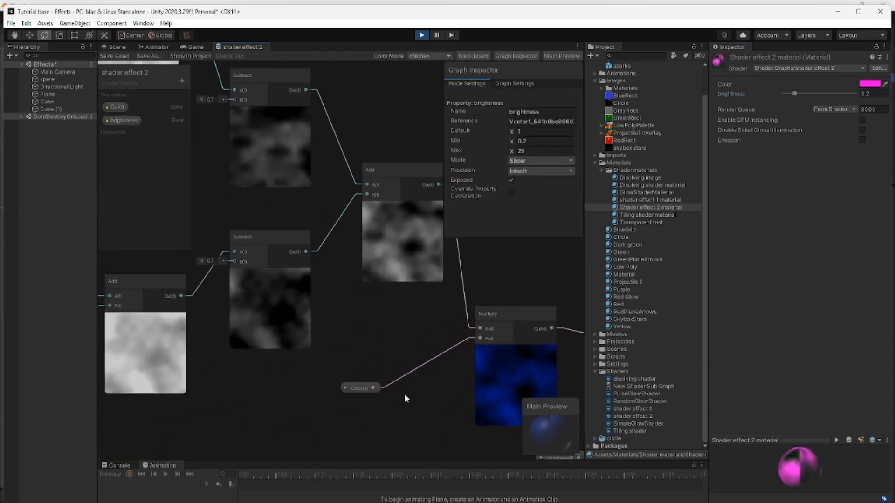
middle_click_drag(429, 419, 450, 442)
left_click(233, 283)
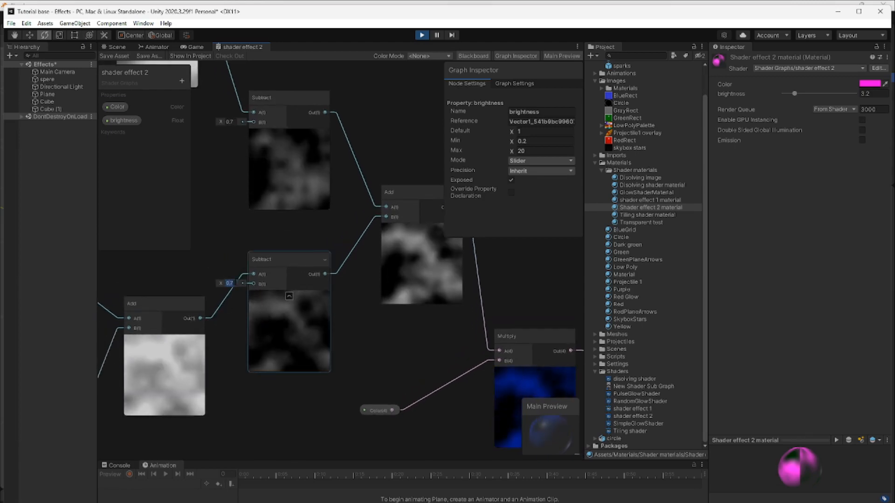
type("5")
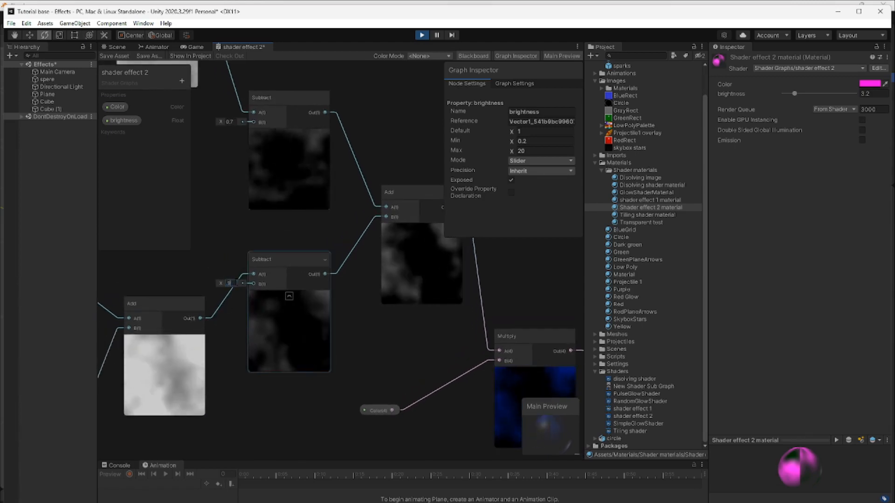
left_click(229, 121)
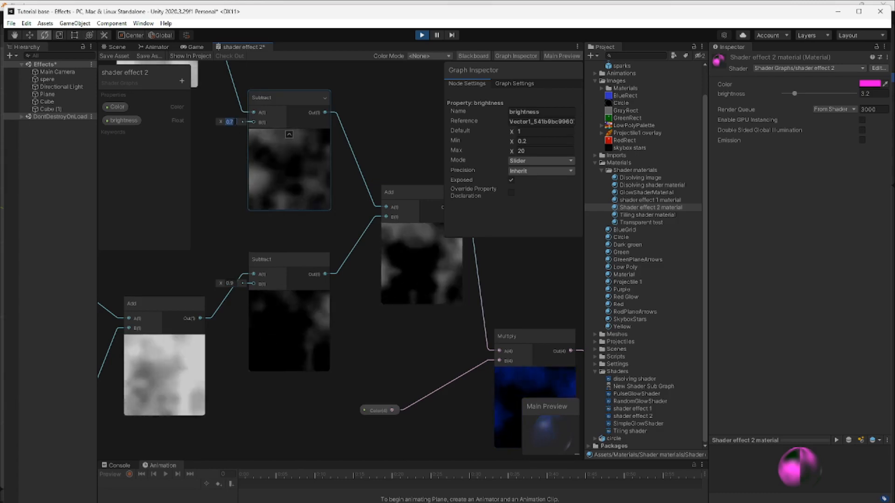
type("0.9")
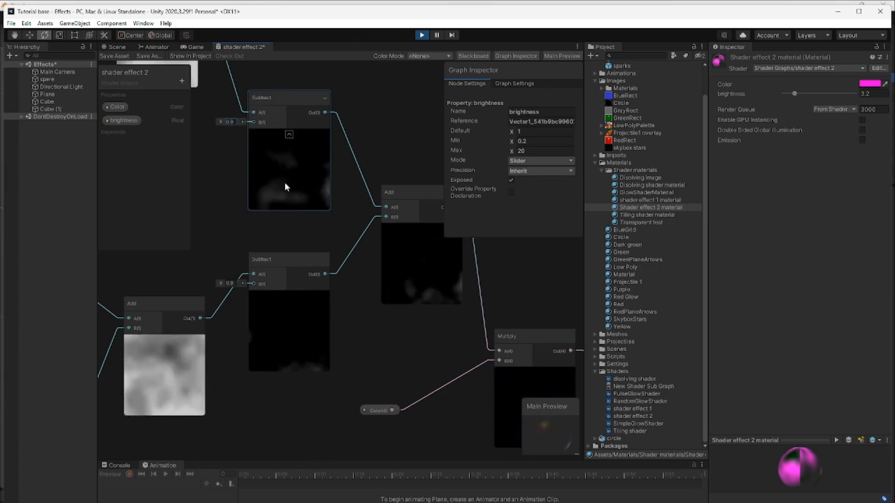
- Save the graph and raise the material's brightness to 16.1 while viewing the scene
left_click(113, 55)
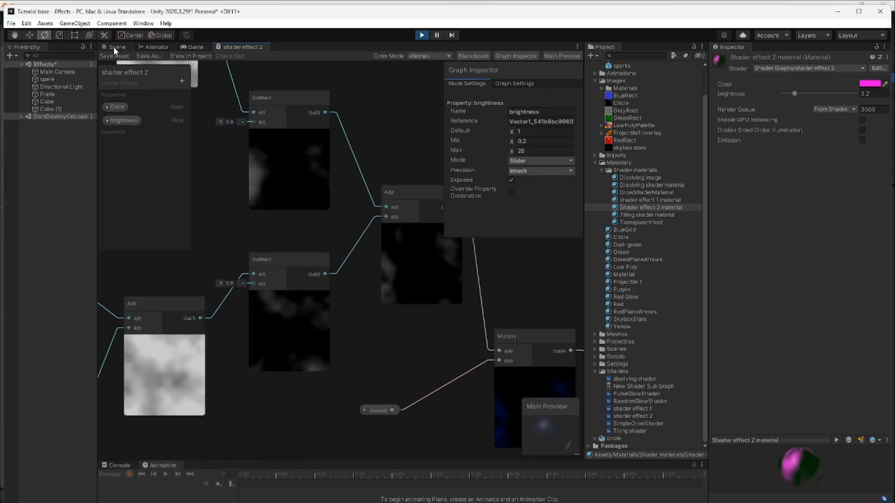
left_click(114, 47)
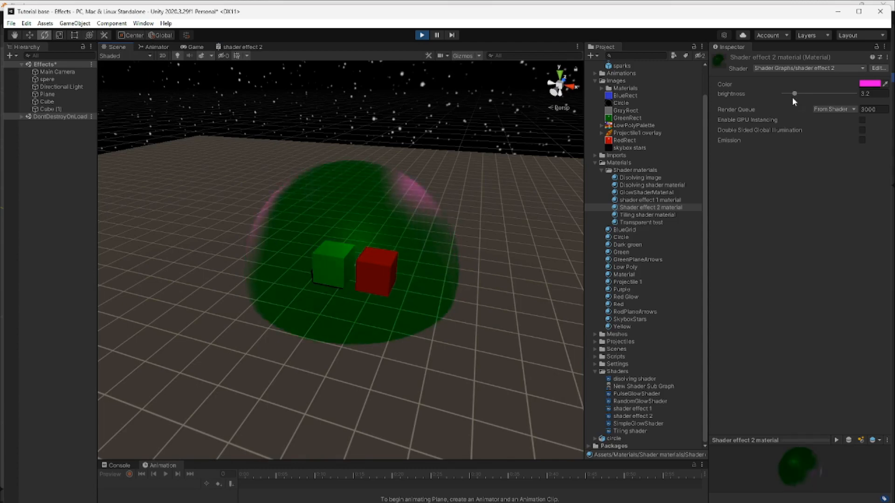
left_click_drag(795, 94, 840, 93)
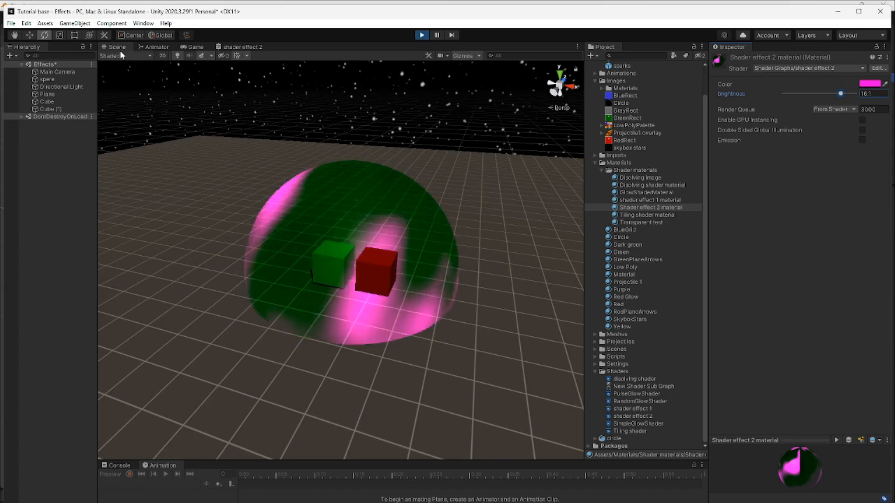
- Return to the shader graph and set the B input of both Subtract nodes back to 0.7
left_click(237, 47)
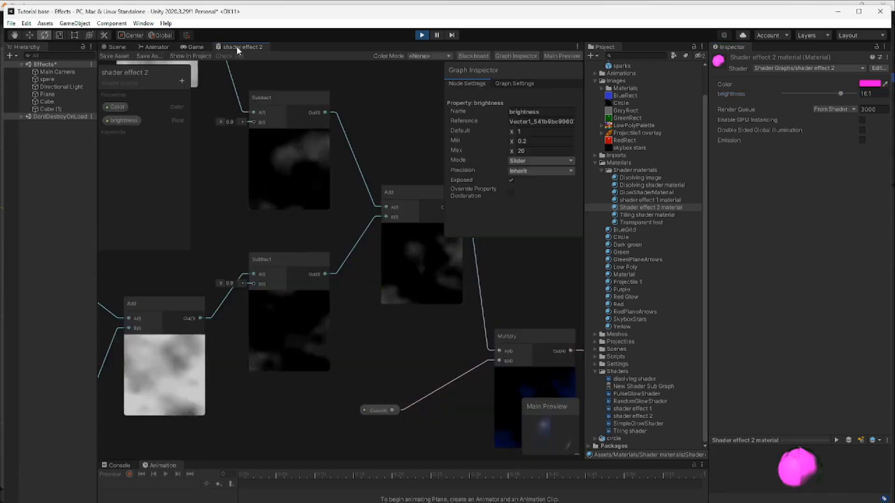
middle_click_drag(283, 415, 294, 460)
left_click(238, 328)
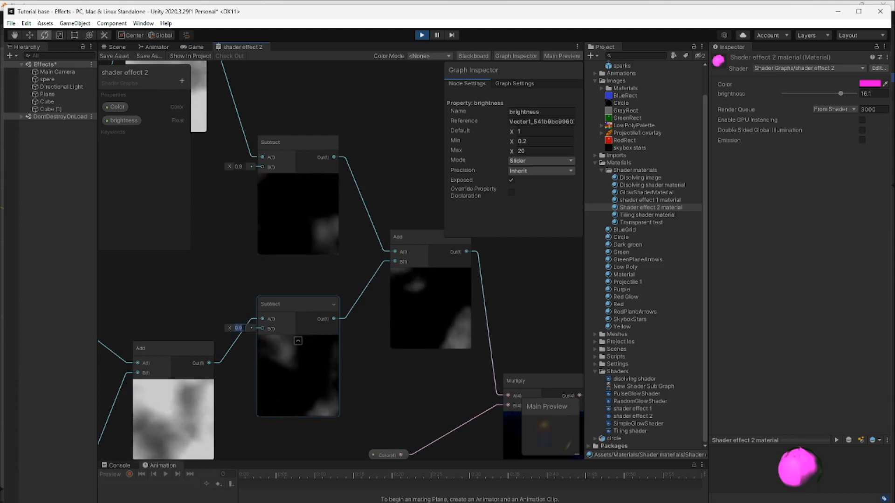
type("7")
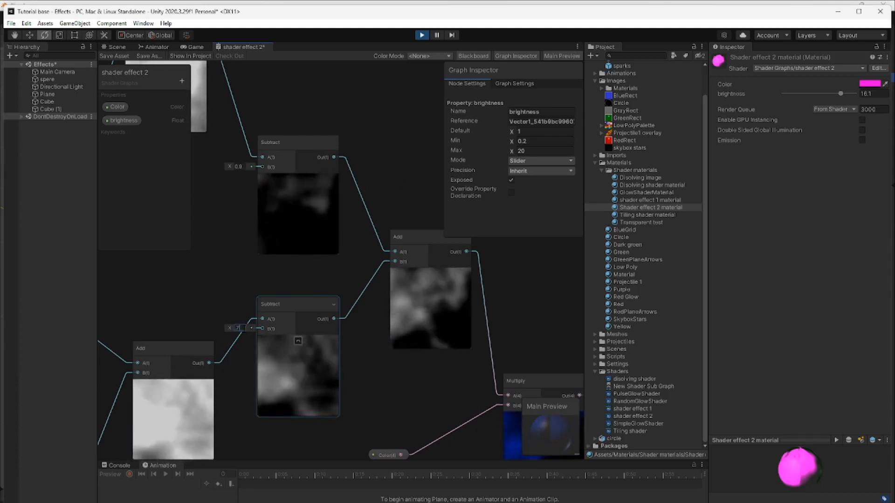
left_click(267, 217)
left_click(238, 167)
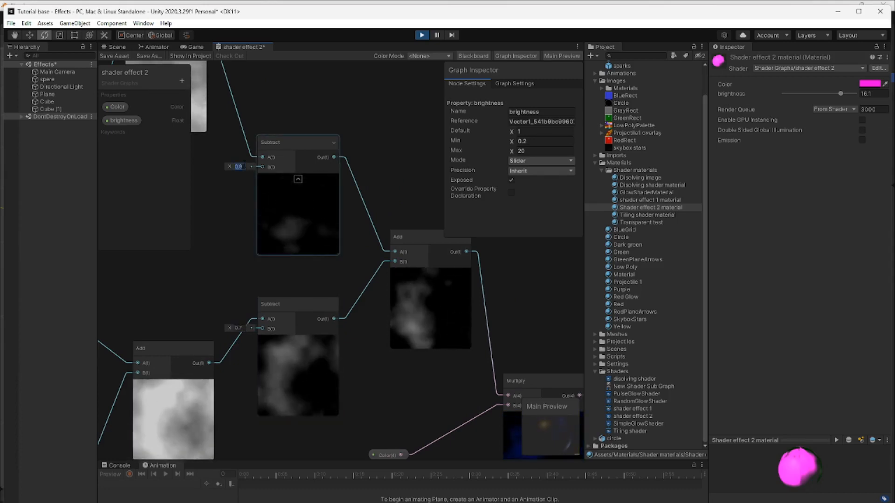
type("0.7")
left_click(429, 394)
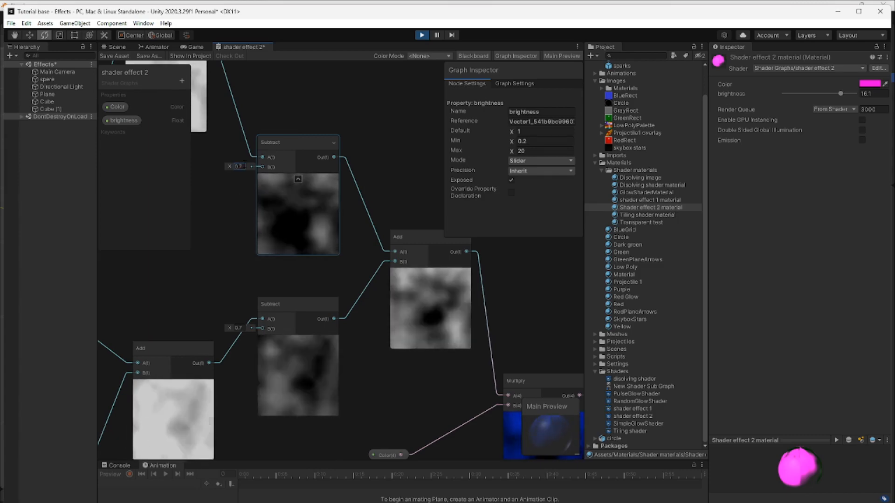
- Save the graph and set the material's brightness to 1.7 in the scene view
left_click(115, 56)
left_click(116, 47)
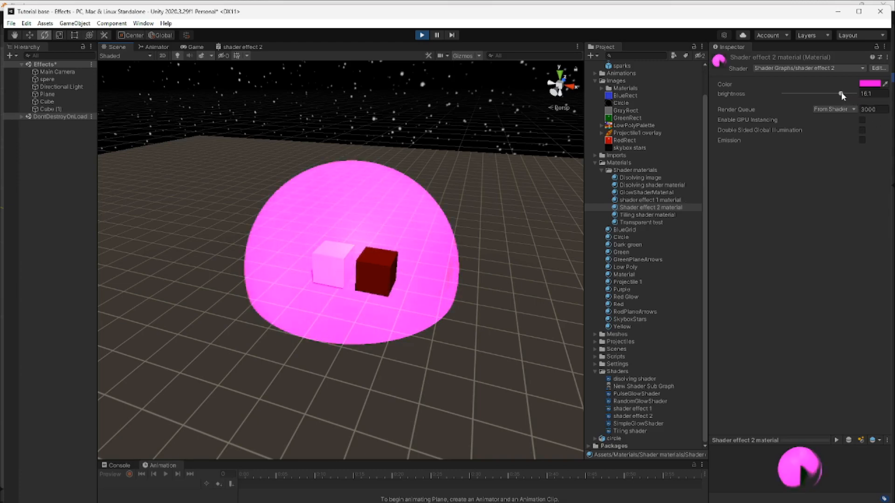
left_click_drag(825, 93, 790, 95)
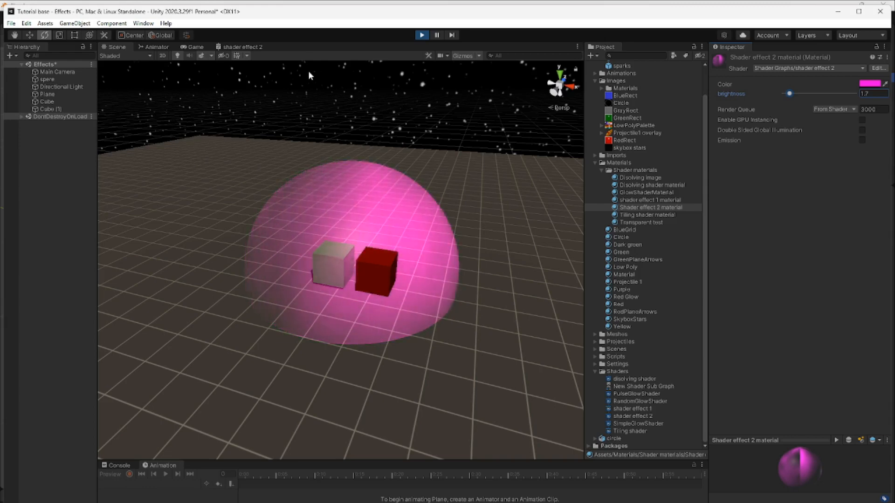
- Return to the shader graph and examine the Tiling And Offset and Simple Noise nodes feeding the Add nodes
left_click(235, 48)
scroll(374, 387, "down", 5)
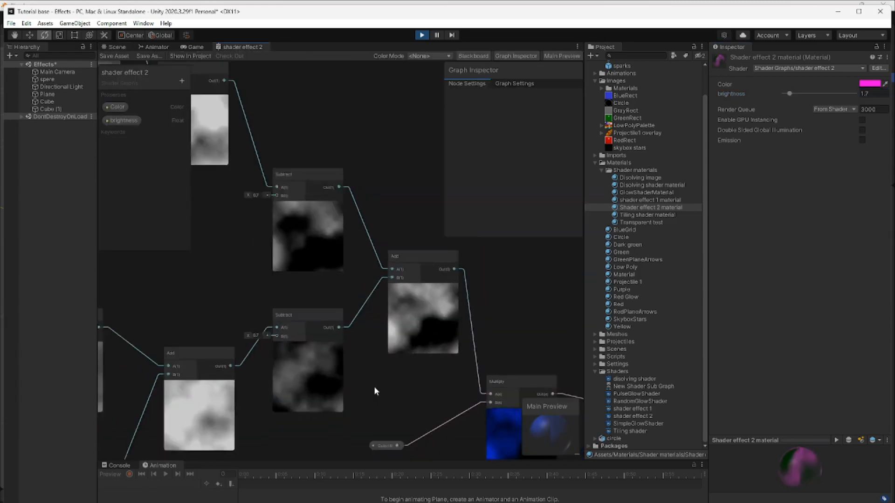
scroll(373, 387, "up", 8)
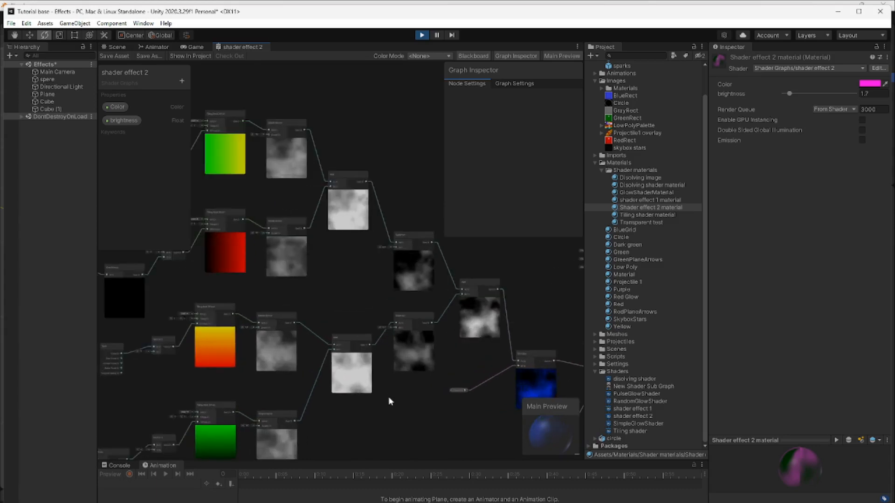
scroll(308, 422, "up", 1)
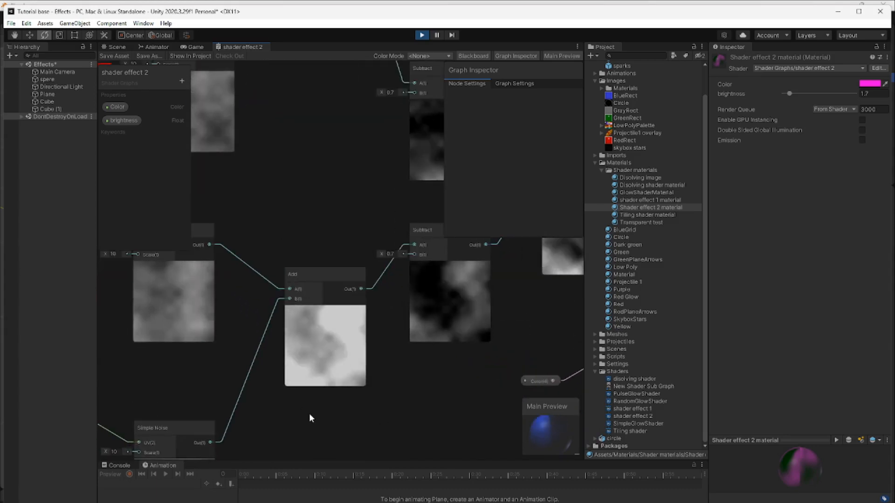
left_click_drag(309, 413, 405, 417)
middle_click_drag(367, 403, 527, 437)
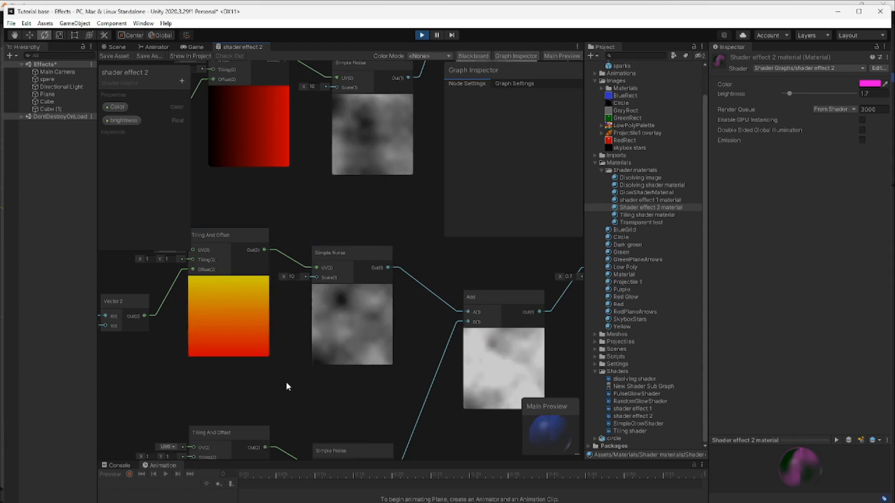
key("a")
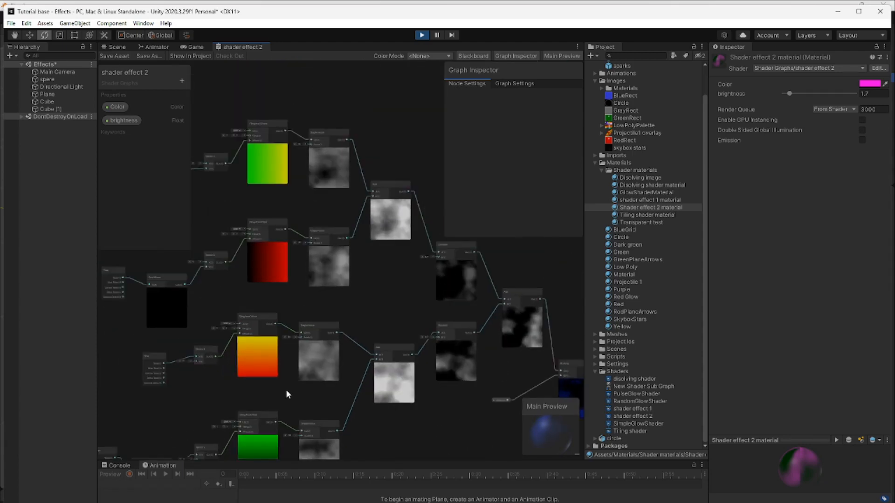
middle_click_drag(315, 328, 320, 374)
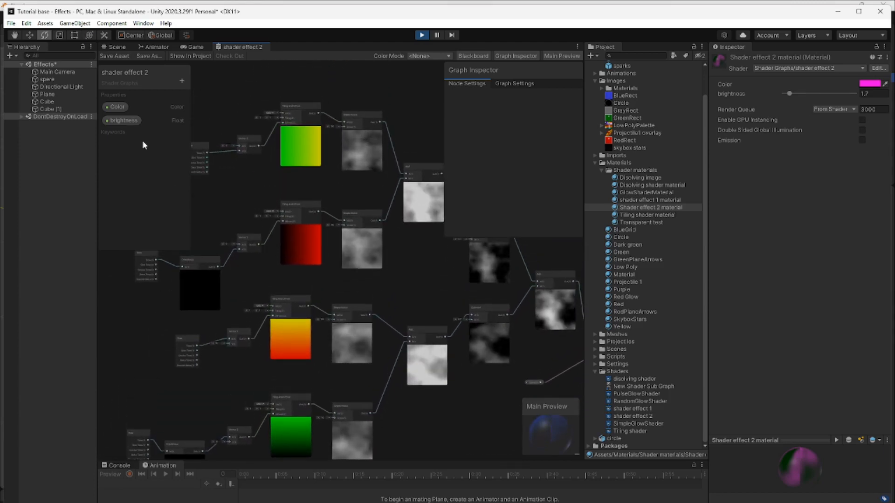
- Create a Float property named detail in Slider mode with default 5, min 5 and max 50, and place it near the Simple Noise nodes
left_click(181, 81)
left_click(212, 88)
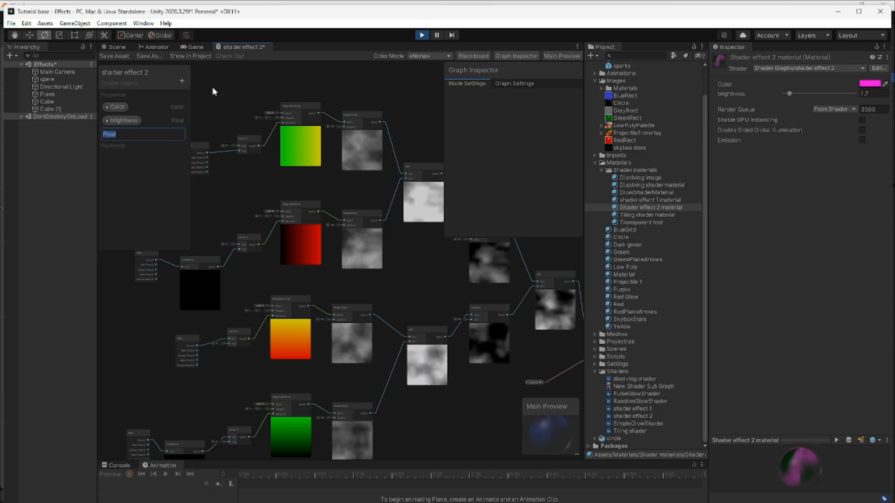
type("detail")
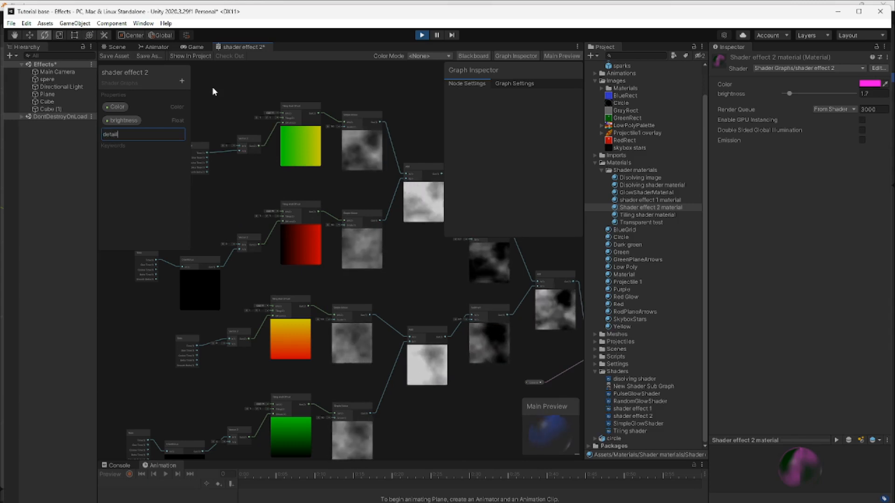
key("Return")
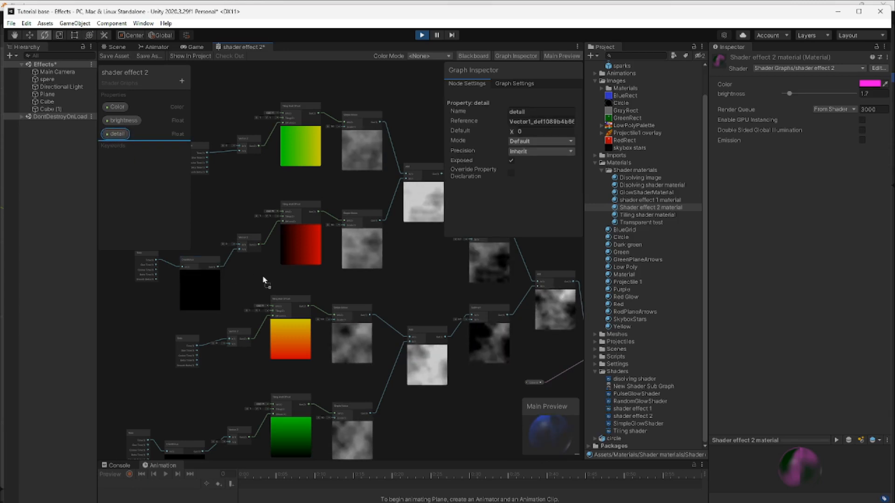
left_click_drag(298, 282, 298, 281)
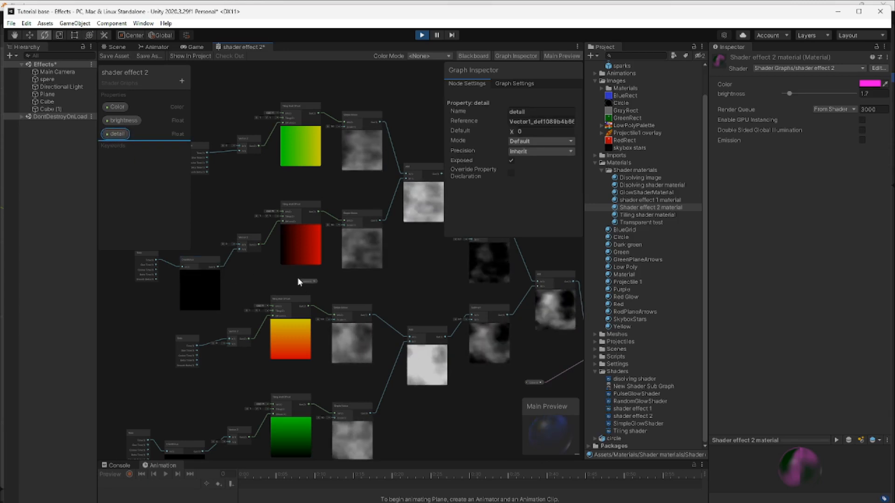
left_click(549, 142)
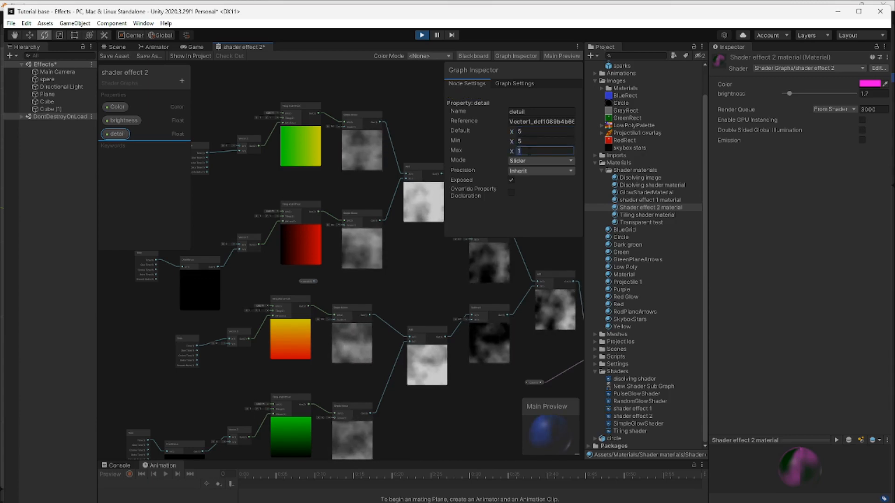
type("50")
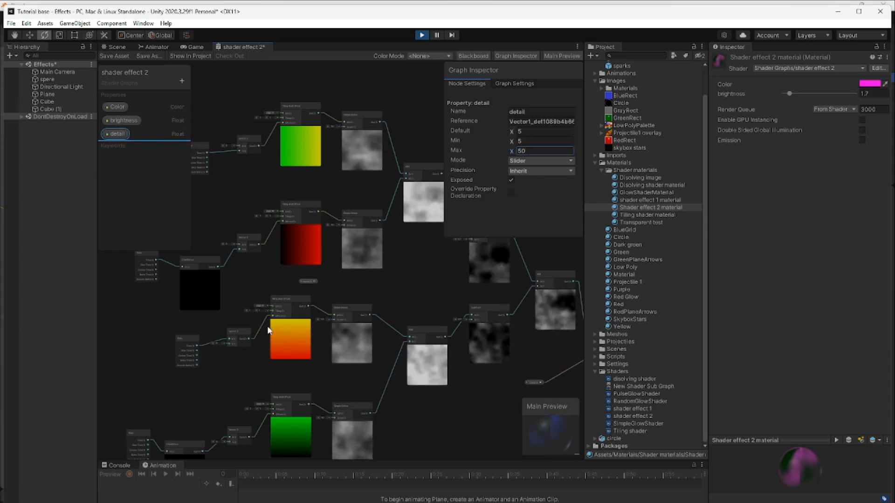
scroll(344, 294, "up", 5)
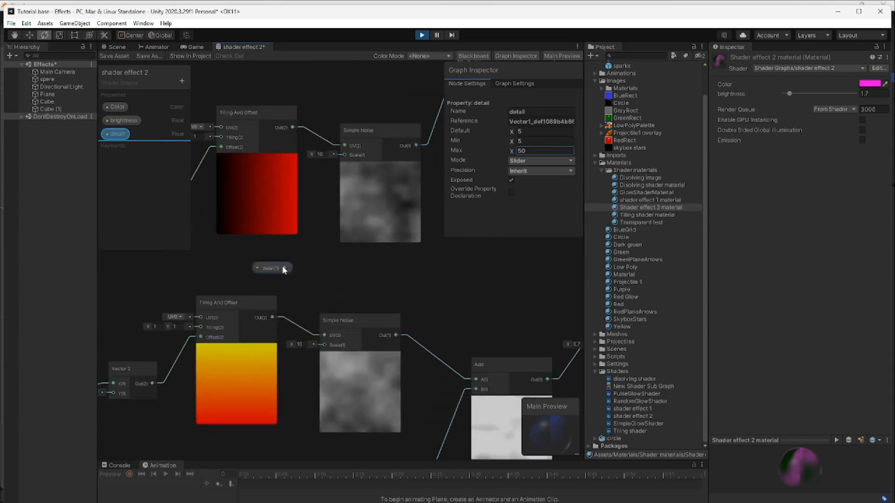
- Connect the detail property to the Scale input of all four Simple Noise nodes
left_click_drag(284, 268, 344, 155)
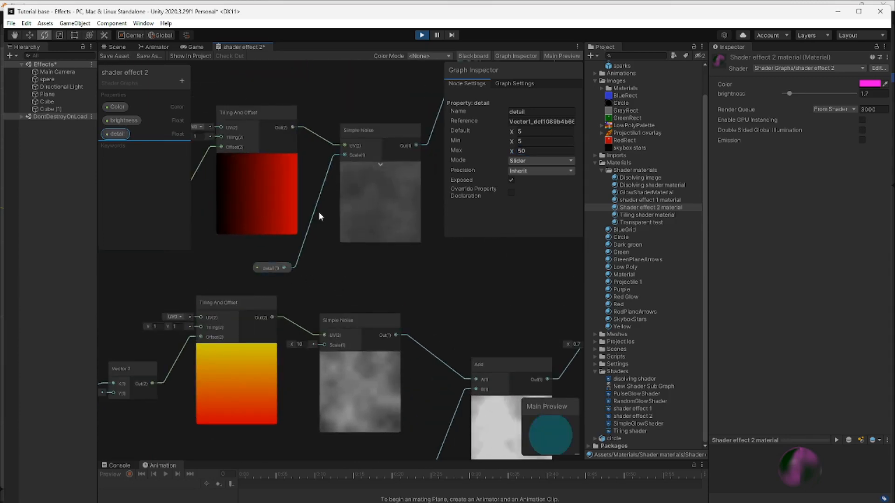
left_click_drag(284, 268, 326, 345)
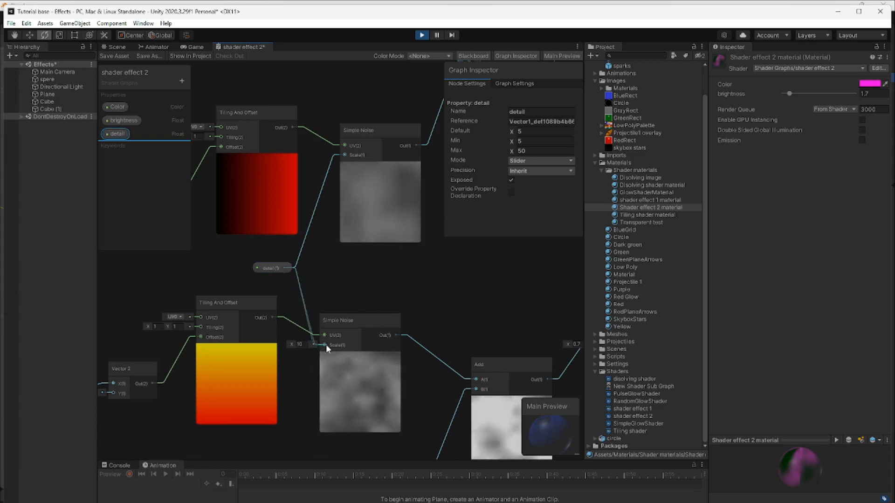
middle_click_drag(381, 286, 361, 400)
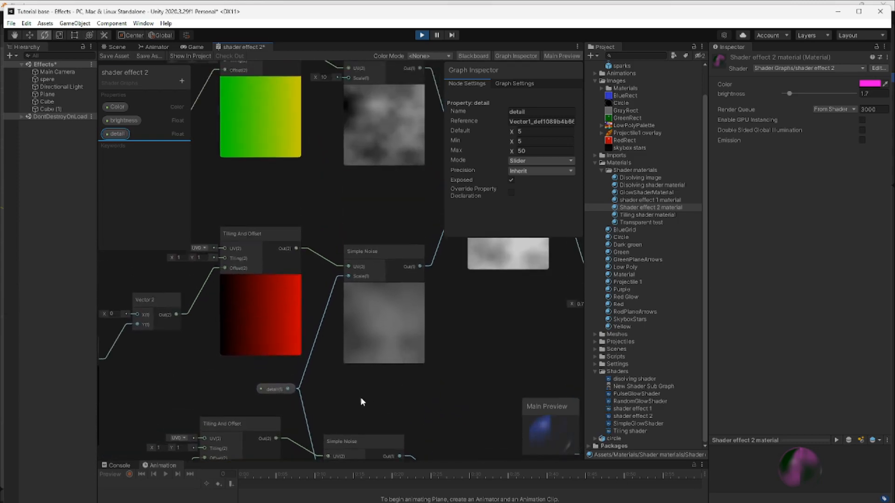
left_click_drag(288, 388, 348, 121)
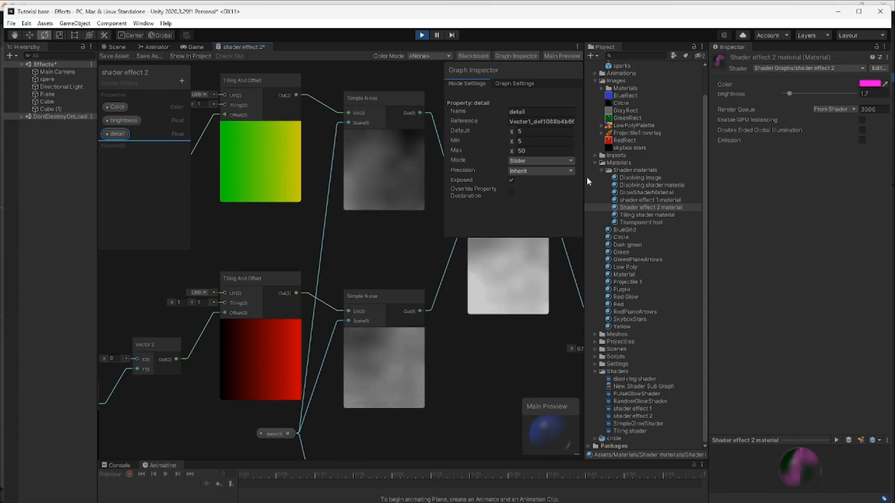
middle_click_drag(455, 397, 499, 142)
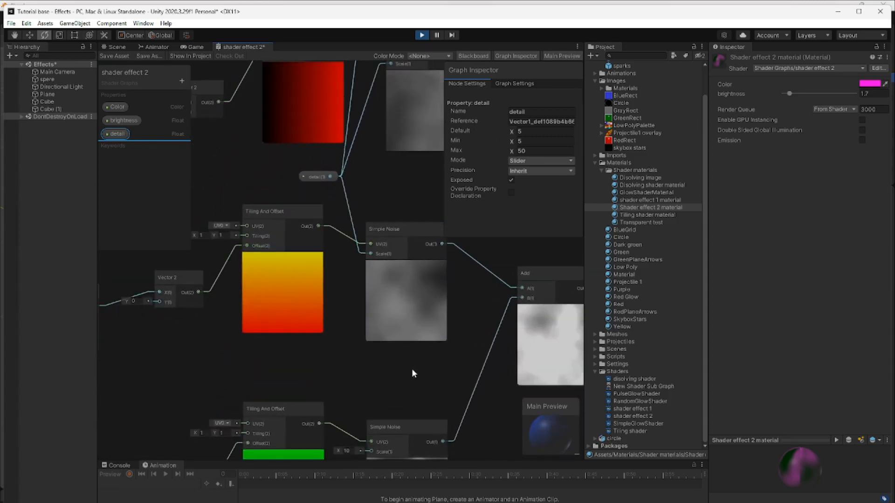
middle_click_drag(411, 380, 389, 355)
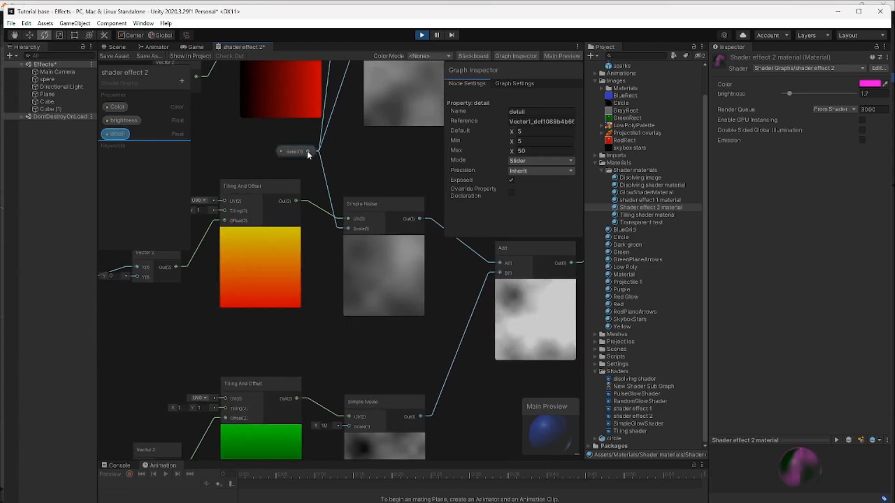
left_click_drag(307, 151, 350, 383)
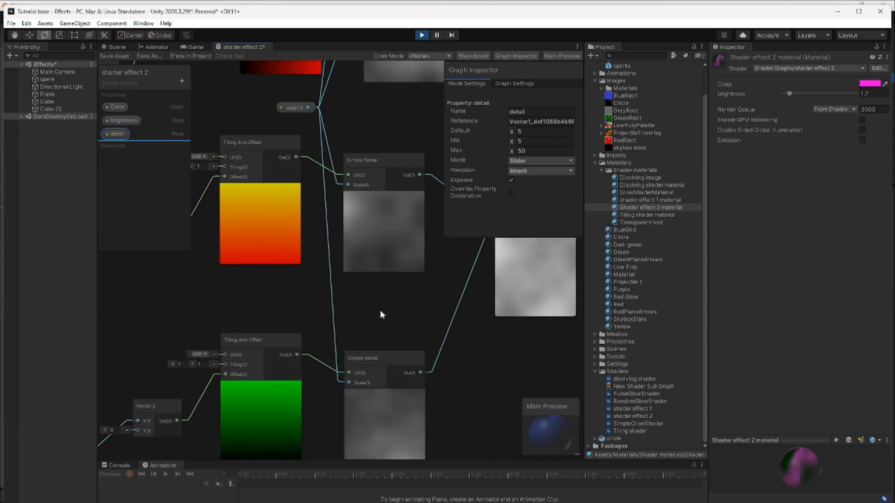
- Set the detail property's default to 10 and save the shader graph asset
middle_click_drag(397, 301, 363, 444)
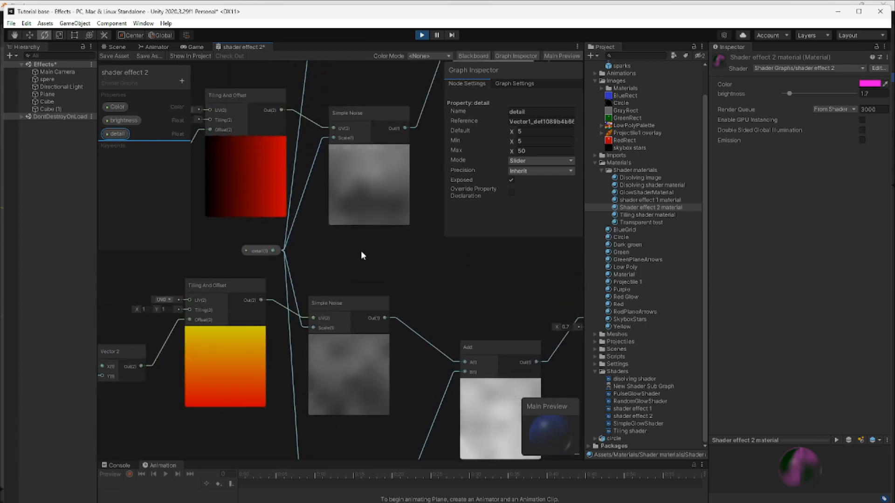
middle_click_drag(361, 250, 366, 304)
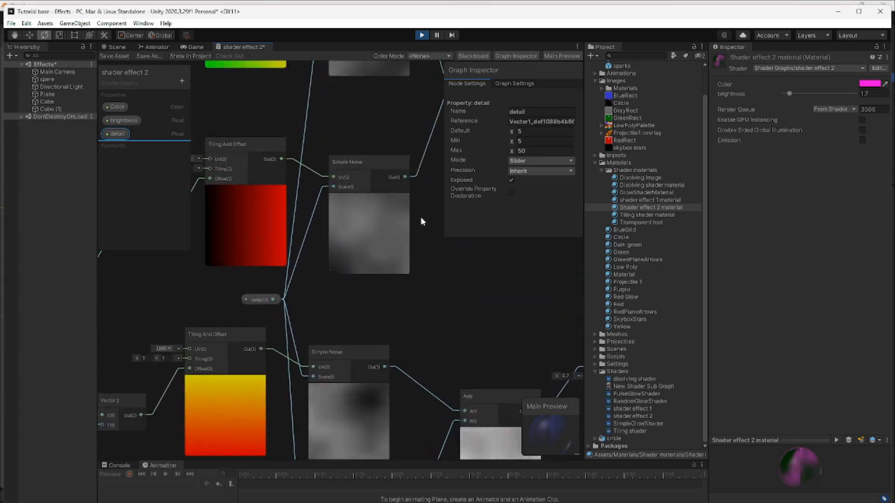
left_click(254, 301)
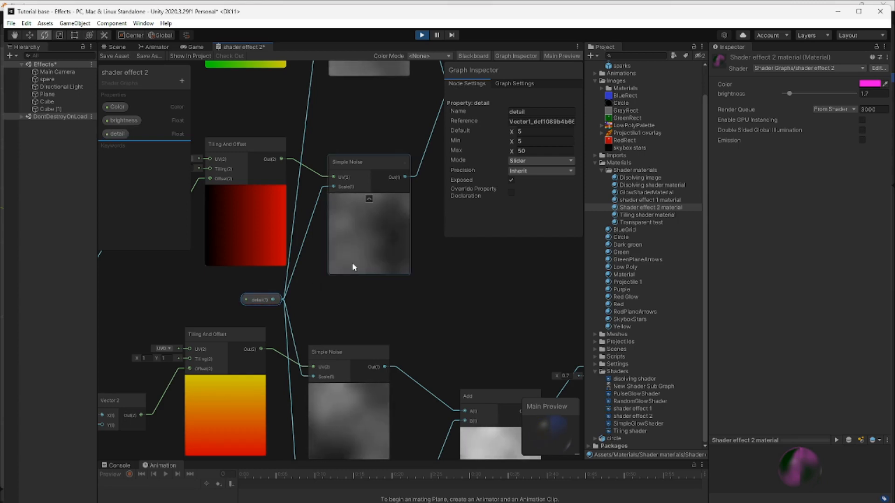
left_click(531, 132)
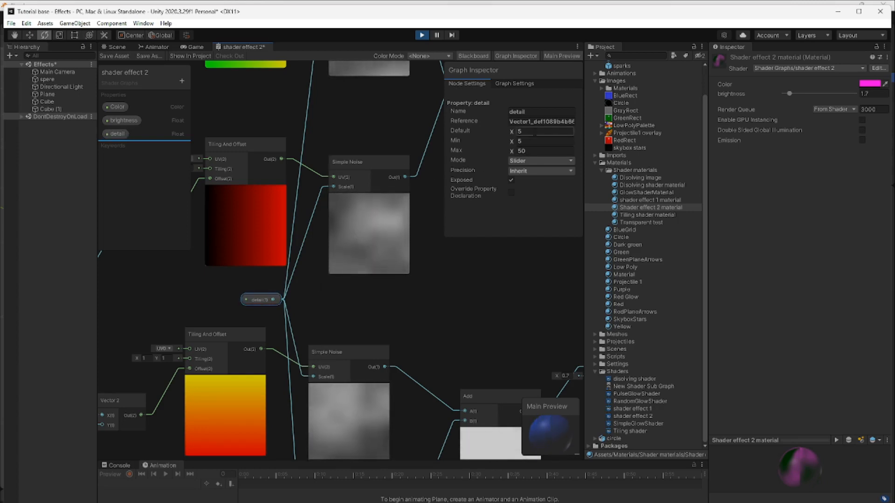
type("10")
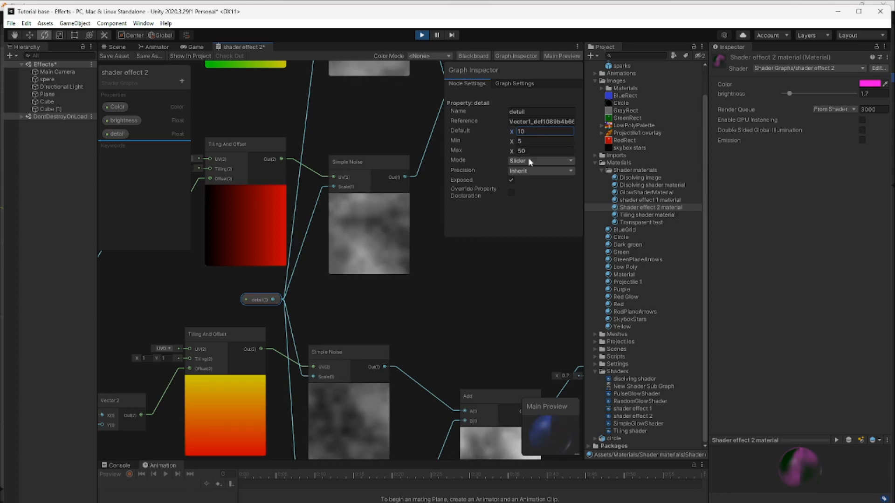
left_click(117, 56)
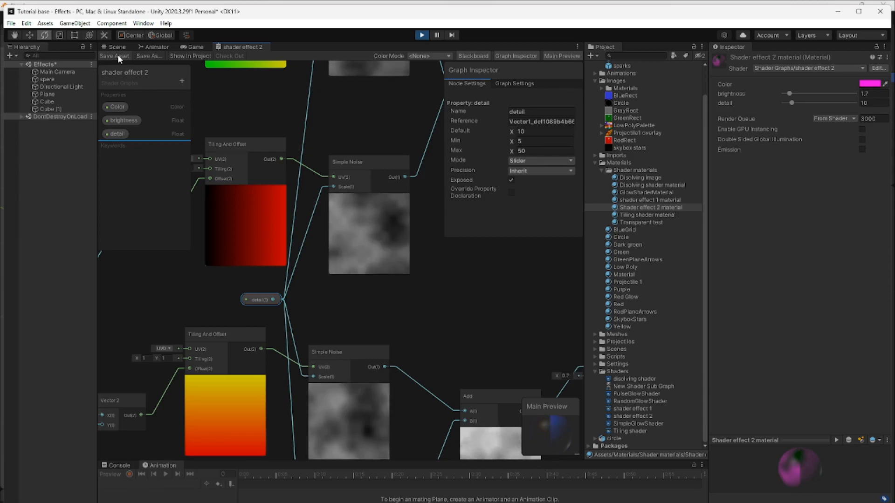
- In the scene view, test Shader effect 2 material's detail at 27.2 and 38.8, and set it to 7.9
left_click(118, 47)
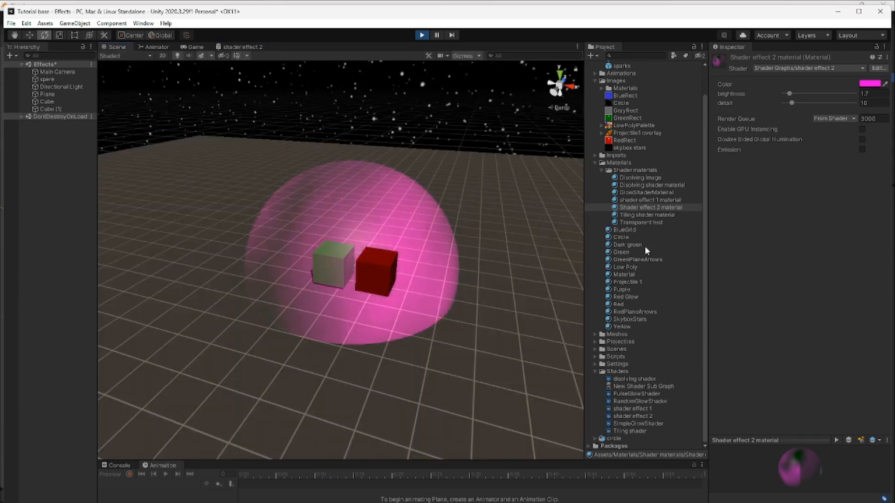
left_click(676, 208)
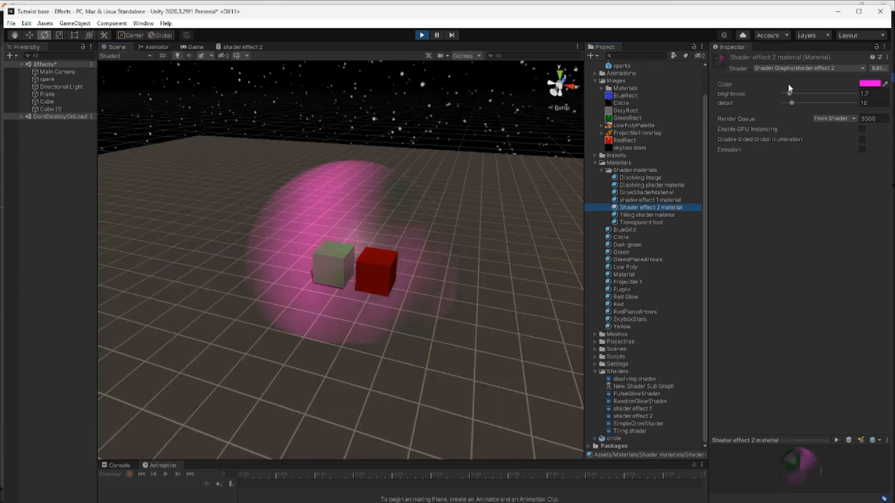
left_click_drag(791, 103, 819, 104)
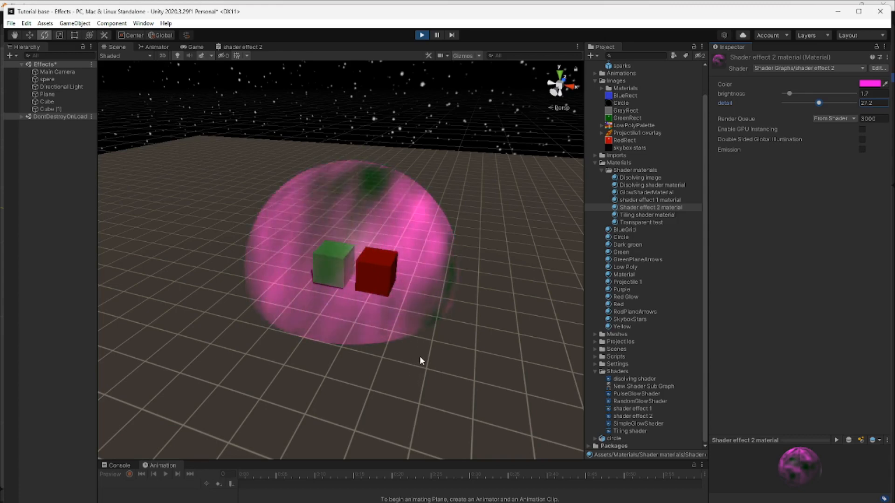
left_click_drag(819, 103, 837, 103)
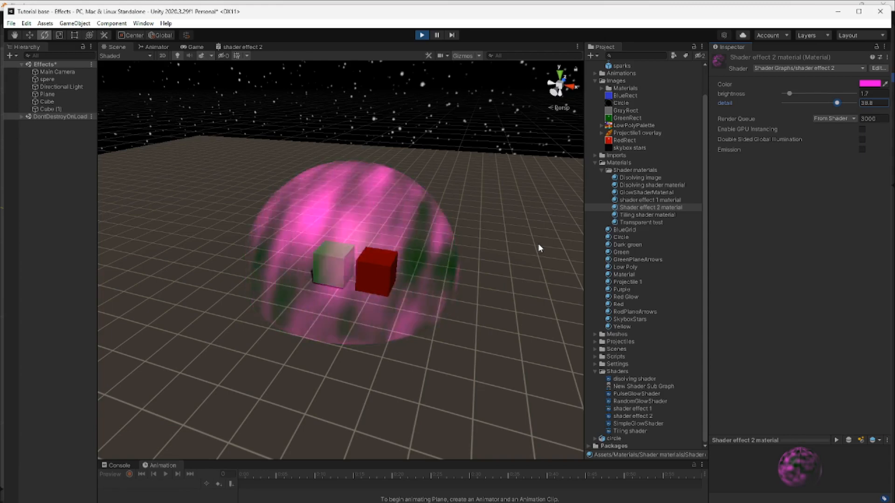
left_click_drag(837, 103, 789, 104)
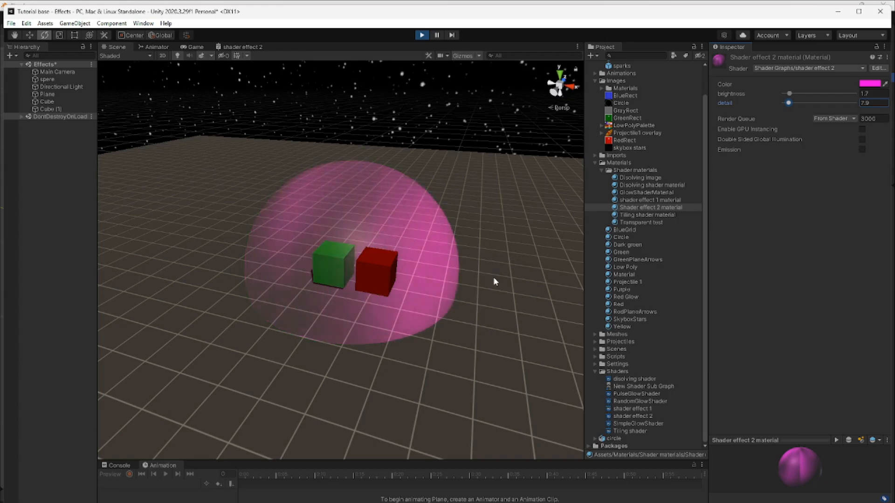
middle_click_drag(389, 404, 415, 407)
right_click_drag(415, 404, 434, 402)
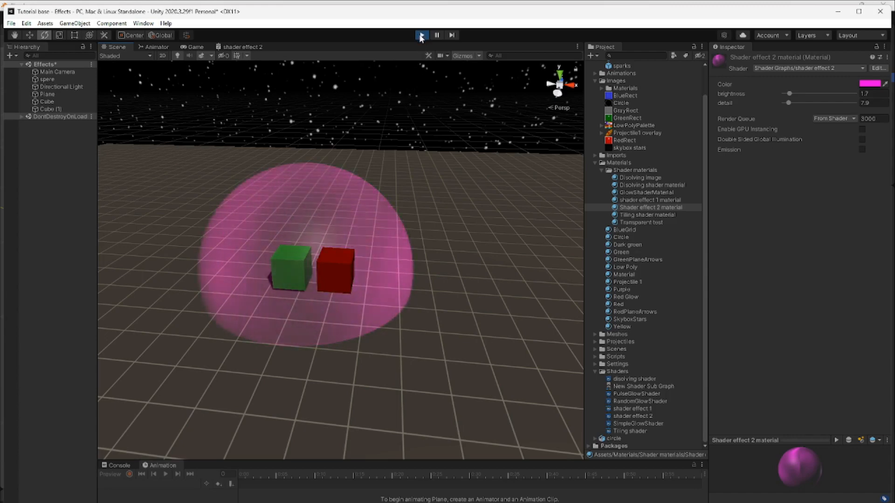
- Return to the shader graph and delete the connection from the final Add node to the Multiply node fed by Color
left_click(238, 47)
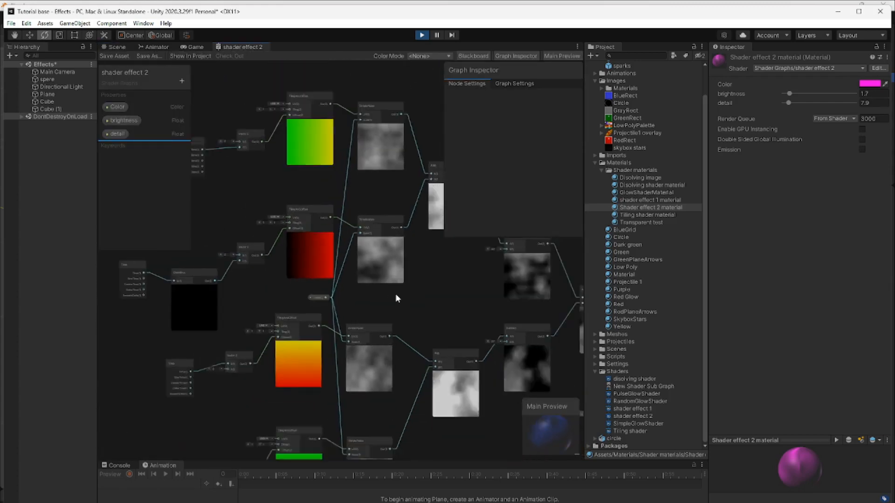
middle_click_drag(496, 423, 280, 387)
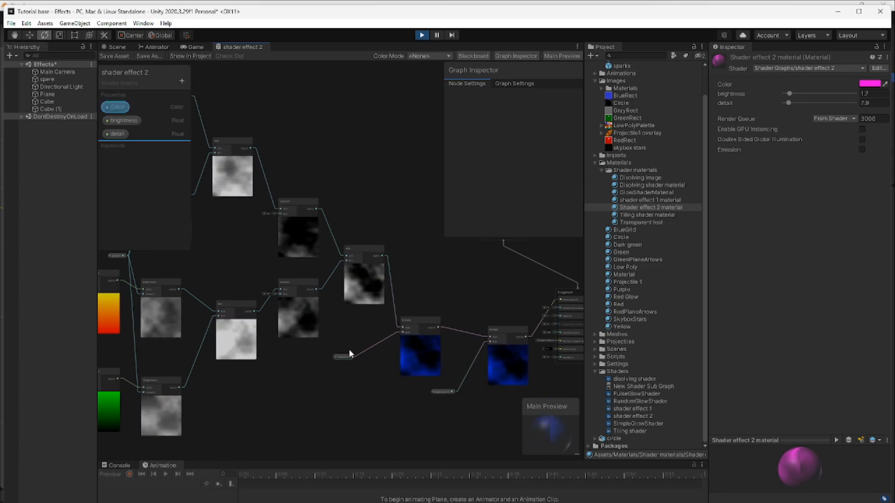
scroll(379, 360, "up", 3)
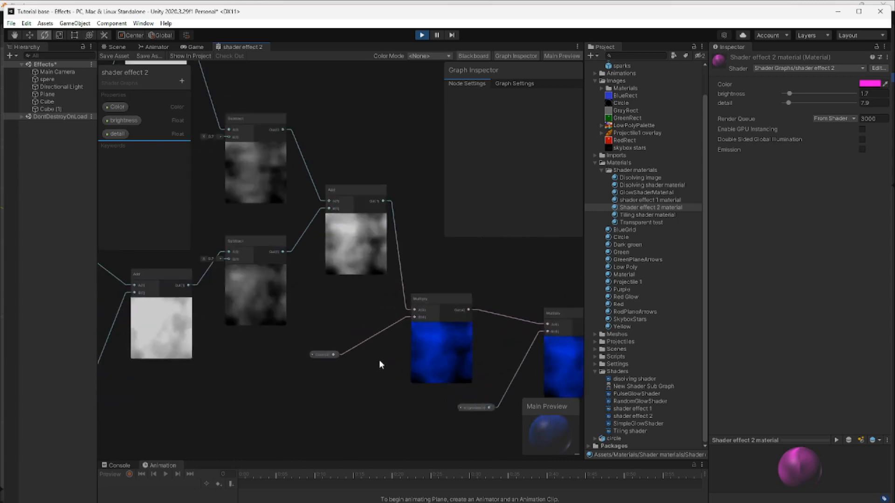
middle_click_drag(388, 377, 295, 434)
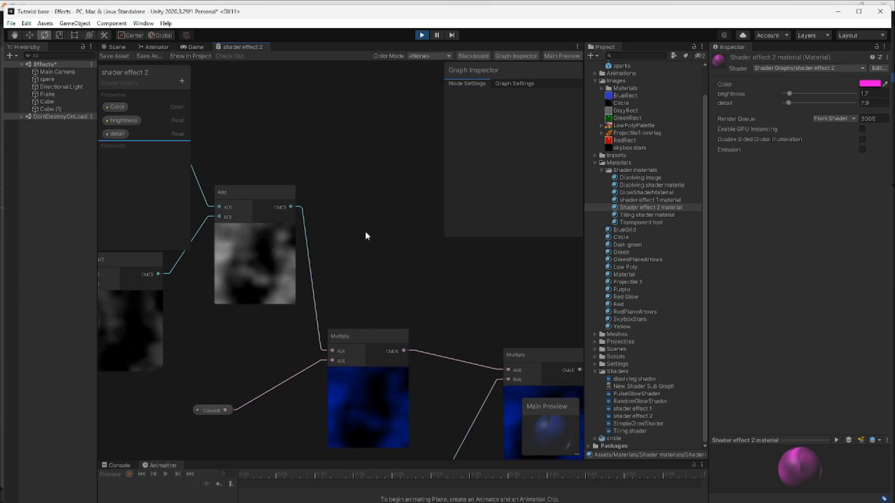
scroll(362, 289, "down", 2)
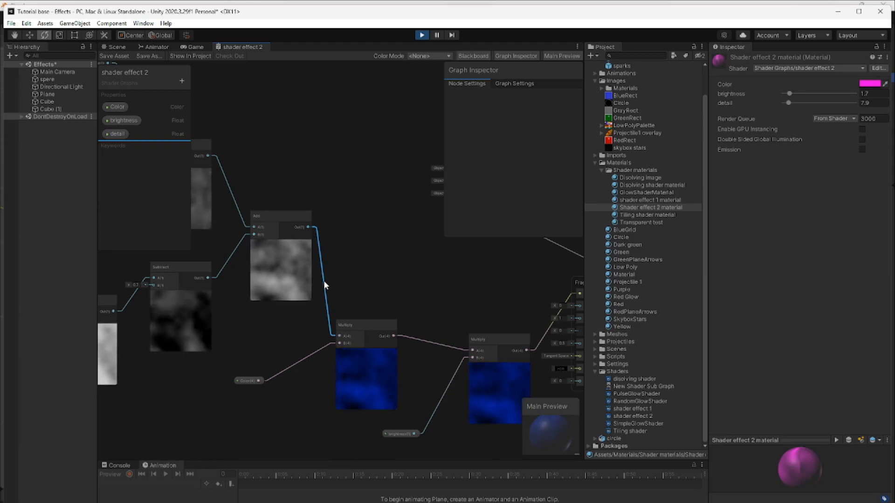
key("Delete")
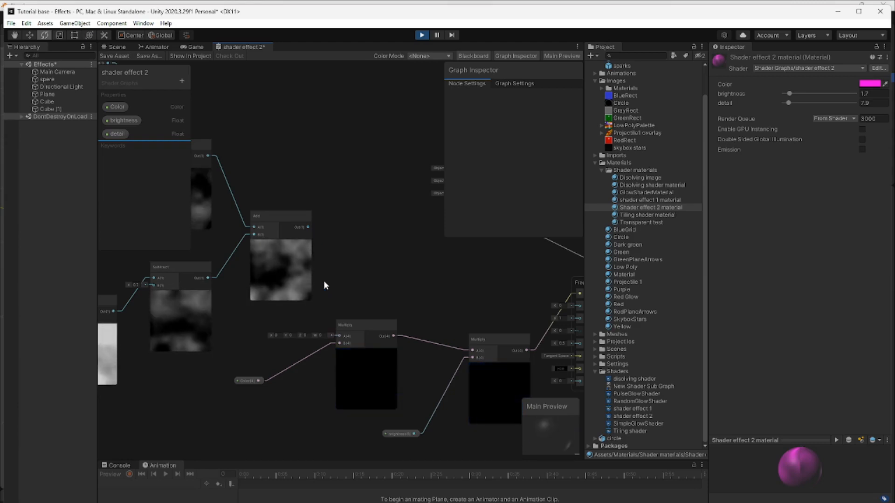
- Create a Minimum node beside the final Add node and connect the Add output to its A input
right_click(355, 245)
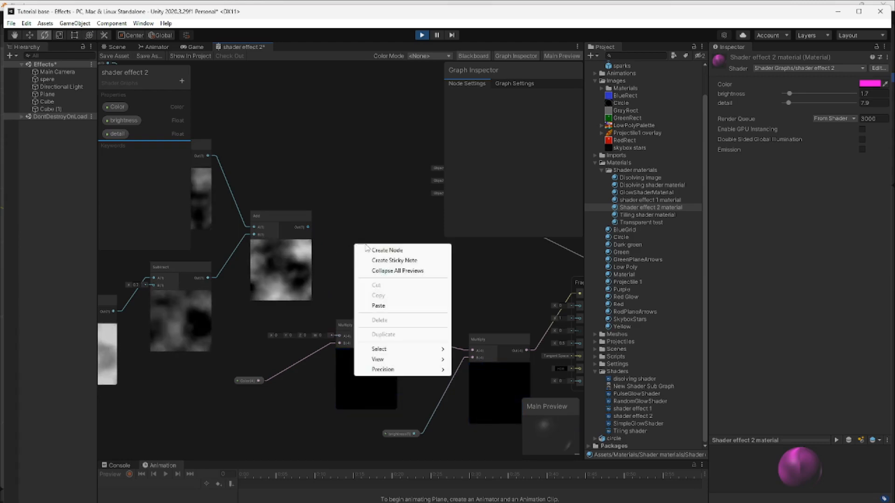
left_click(391, 252)
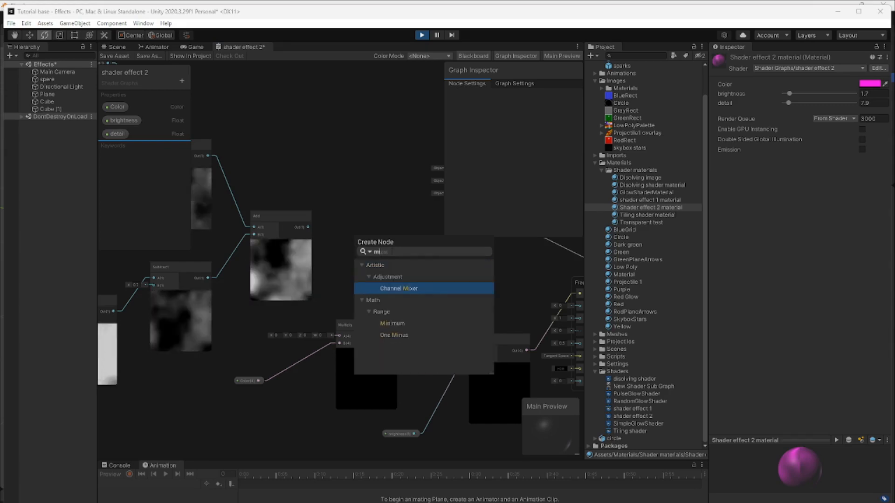
left_click(397, 323)
left_click(398, 323)
left_click_drag(382, 259, 377, 225)
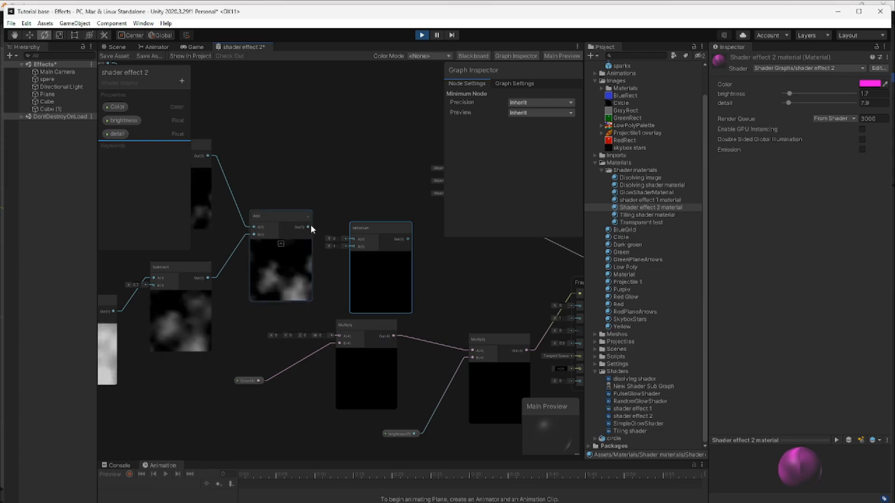
left_click_drag(308, 227, 351, 240)
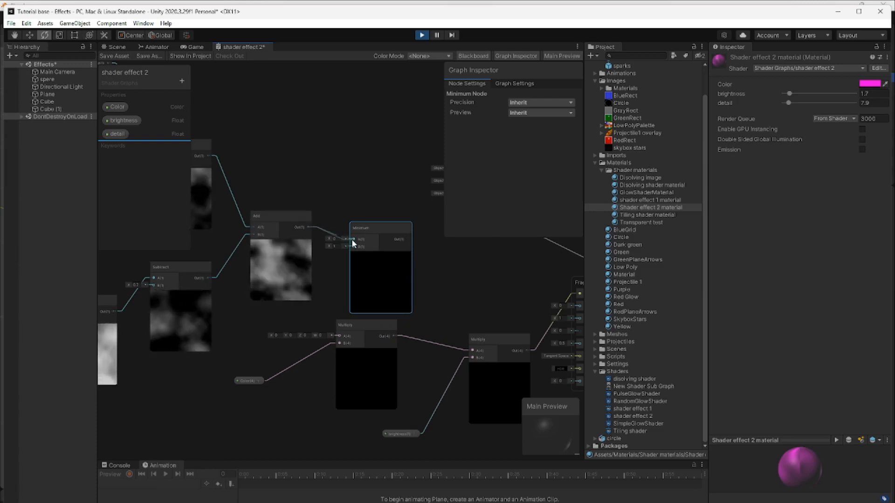
- Move both Multiply nodes, the Color and brightness properties, and the Vertex and Fragment blocks further right to make room after the Minimum node
left_click_drag(380, 325, 415, 337)
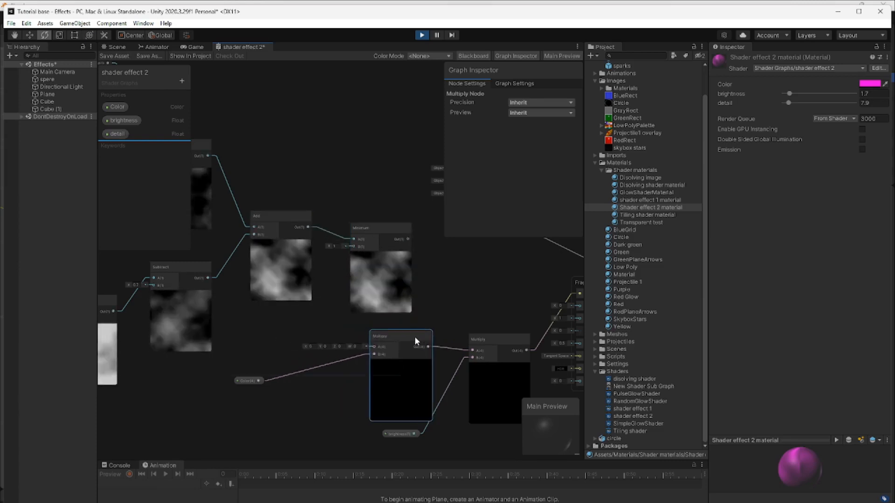
scroll(439, 395, "down", 4)
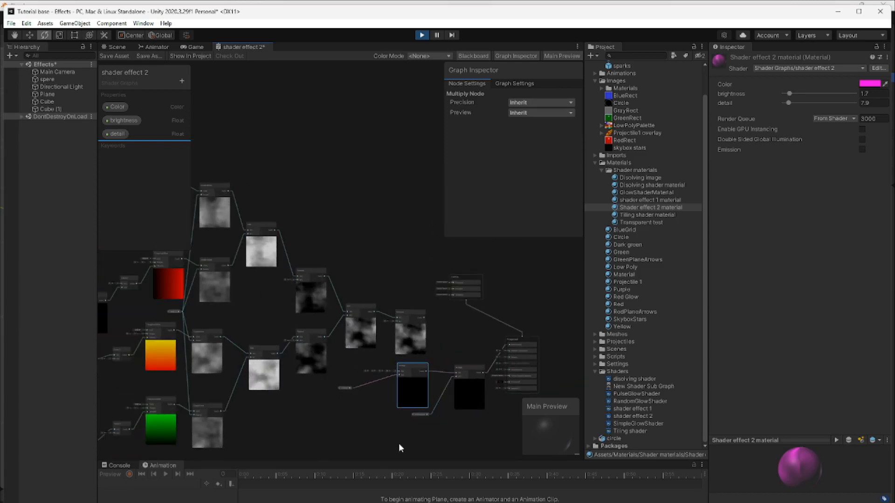
left_click_drag(522, 374, 517, 376)
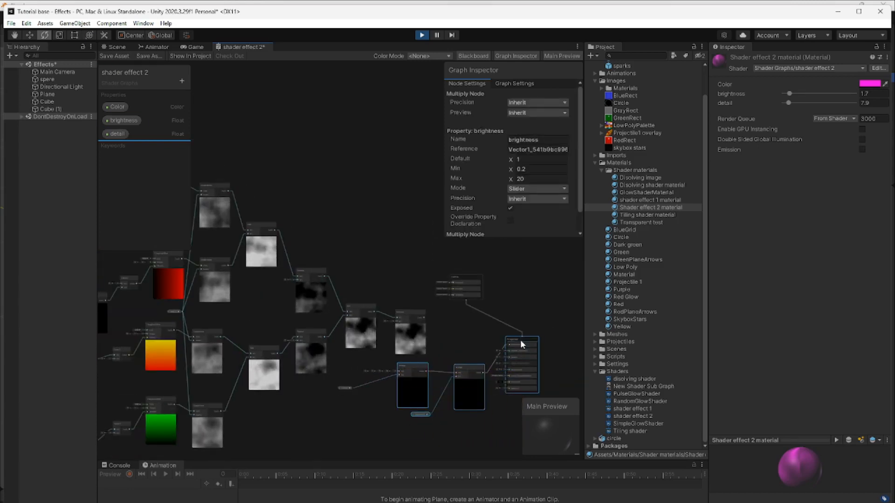
mouse_move(520, 340)
left_mouse_down()
mouse_move(565, 340)
mouse_move(535, 344)
left_mouse_up()
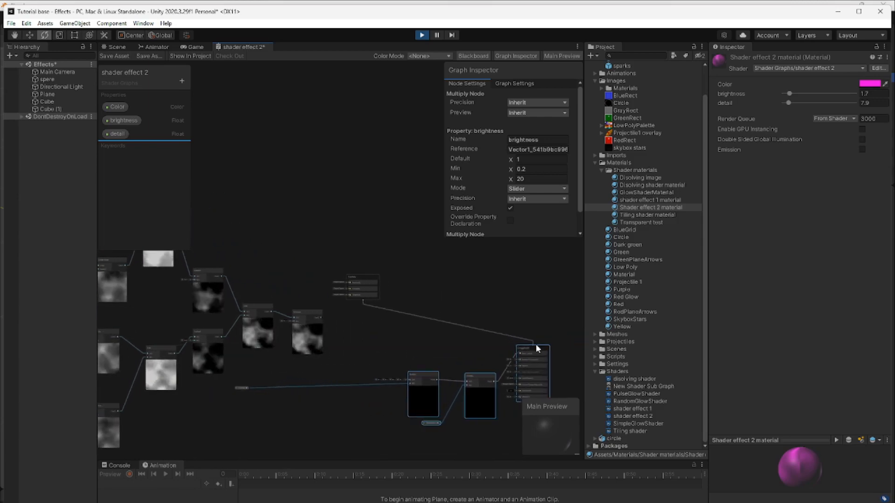
left_click(371, 279)
left_click_drag(366, 275, 511, 270)
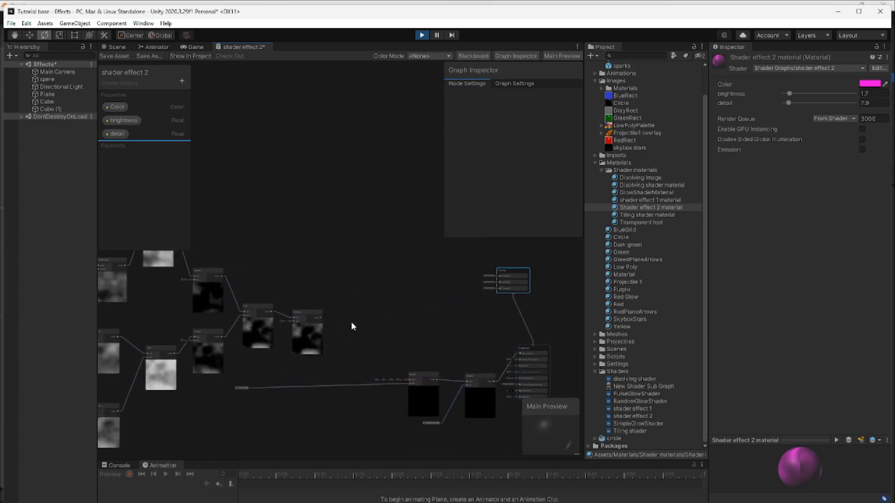
middle_click_drag(351, 322, 381, 330)
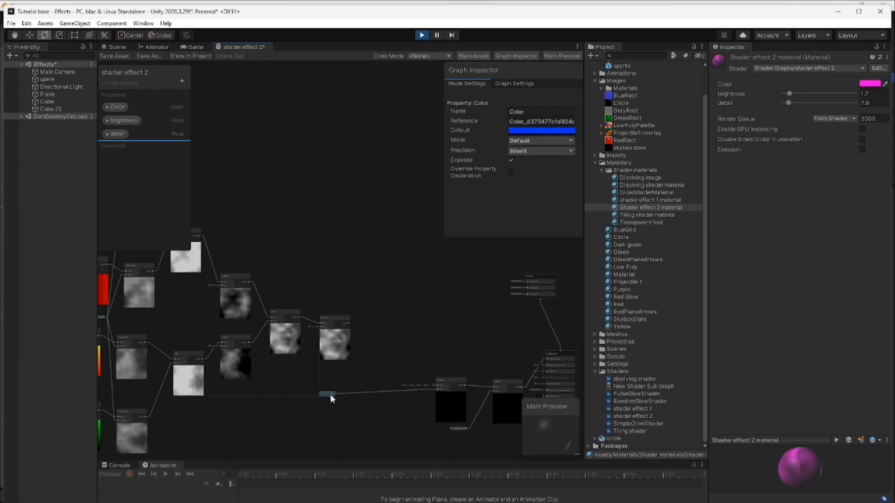
- Connect the Minimum node's output to the A input of the Multiply node fed by Color
scroll(371, 339, "up", 6)
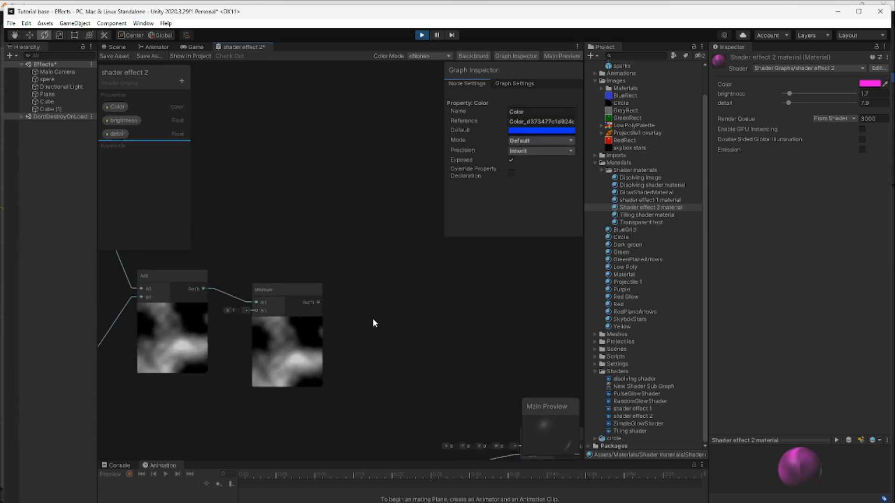
middle_click_drag(421, 326, 471, 331)
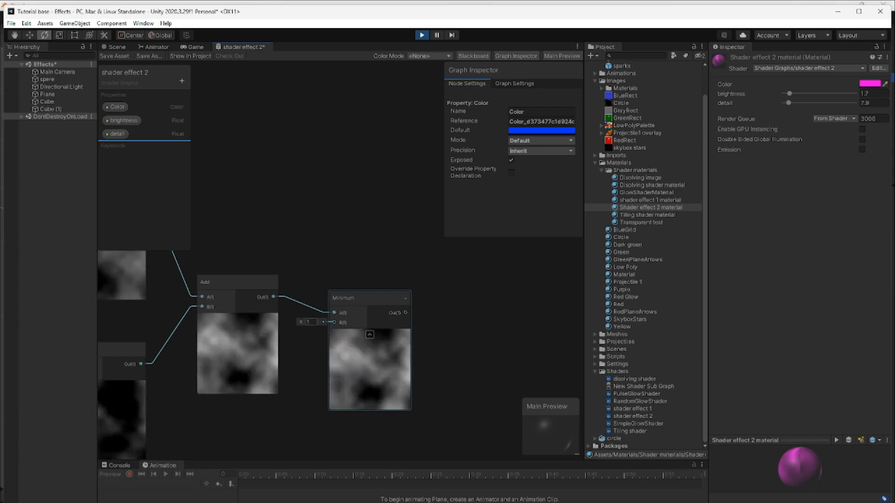
middle_click_drag(449, 352, 346, 303)
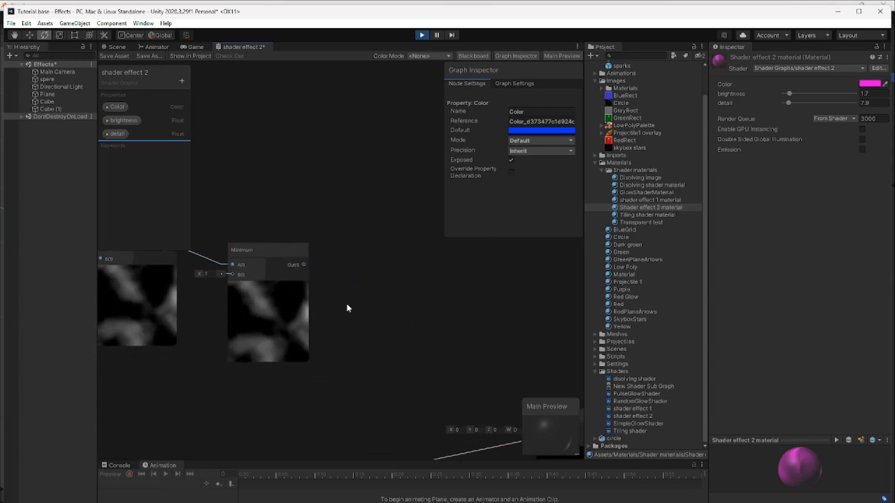
middle_click_drag(432, 334, 353, 316)
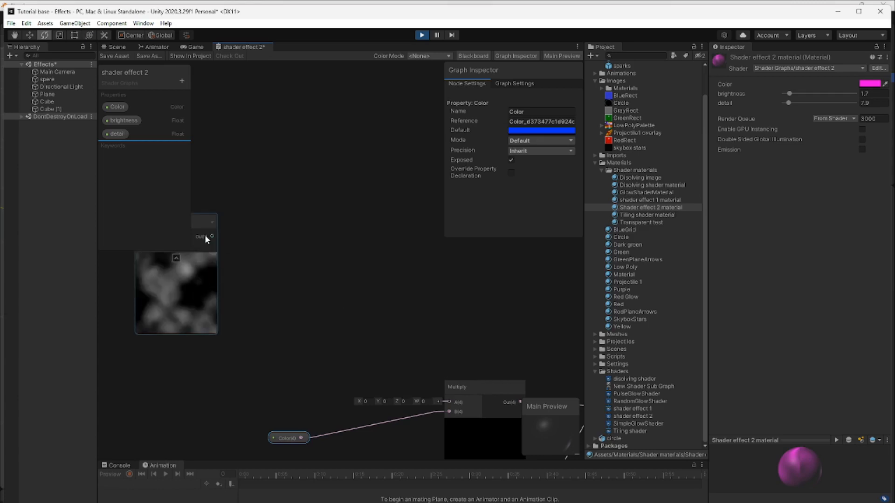
left_click_drag(212, 235, 457, 402)
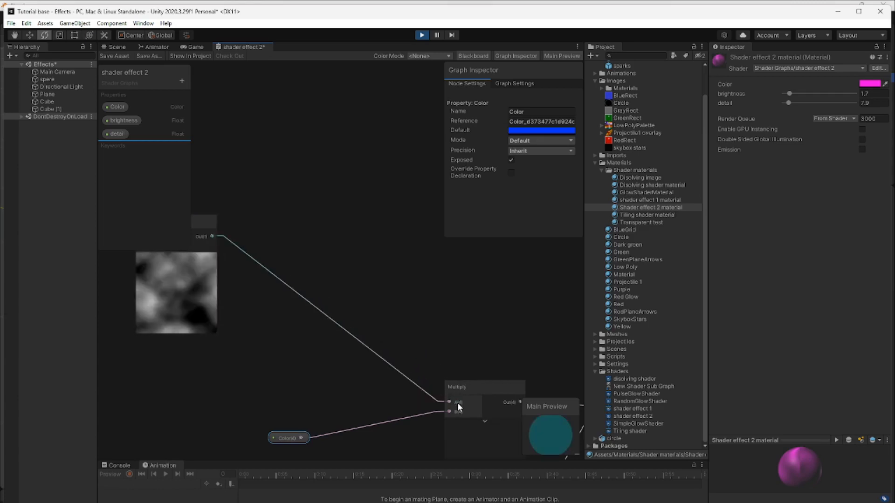
- Set the Minimum node's B value to 0
middle_click_drag(304, 369, 437, 410)
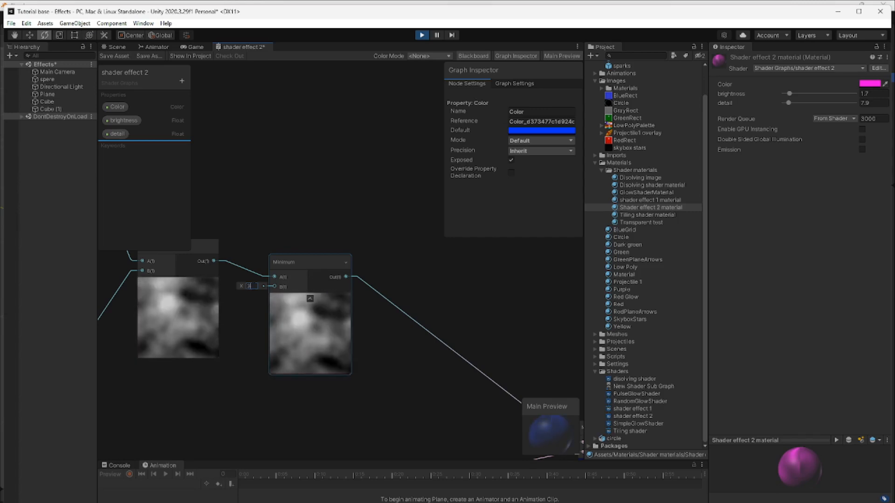
key("BackSpace")
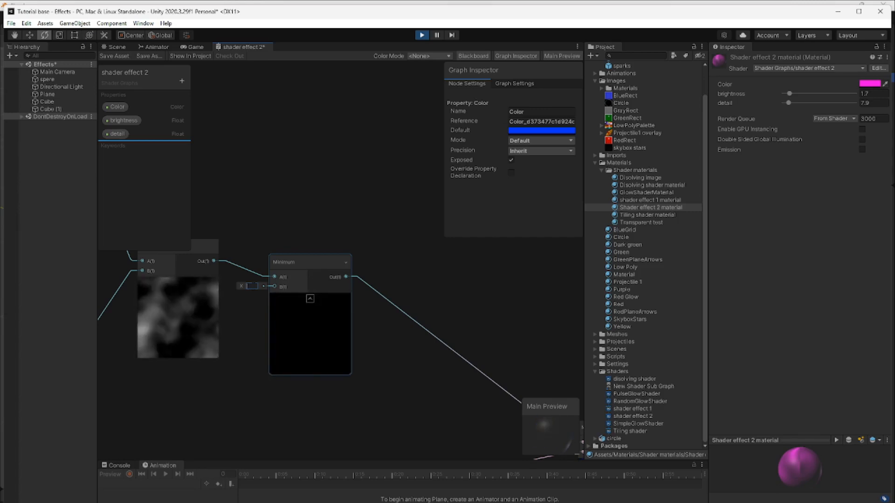
left_click(387, 390)
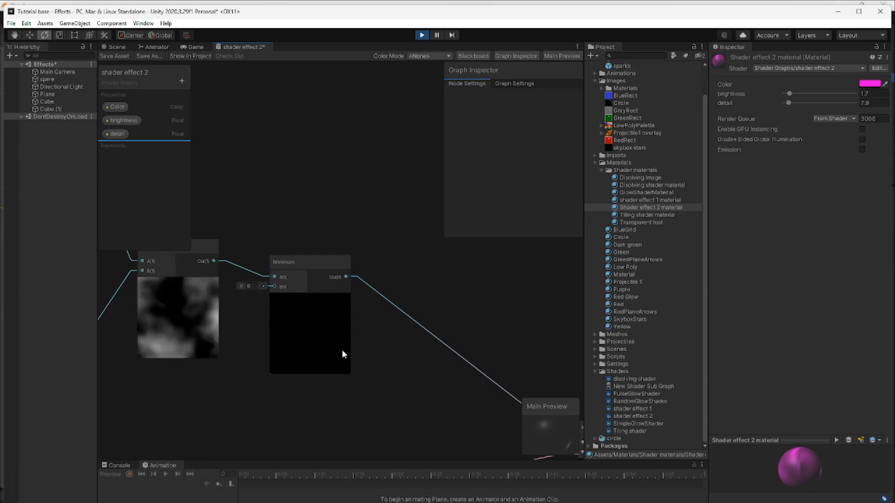
- Replace the Minimum node with a Clamp node whose In input is fed by the final Add node
left_click(309, 261)
key("Delete")
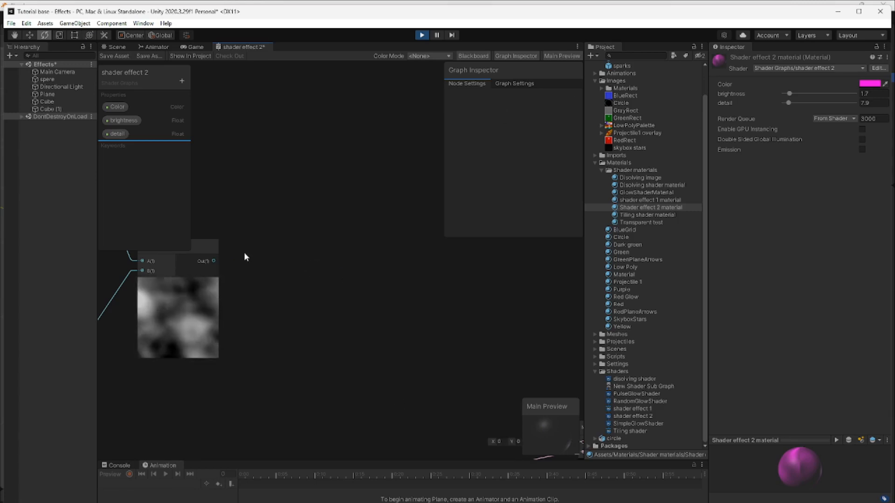
left_click_drag(213, 261, 291, 288)
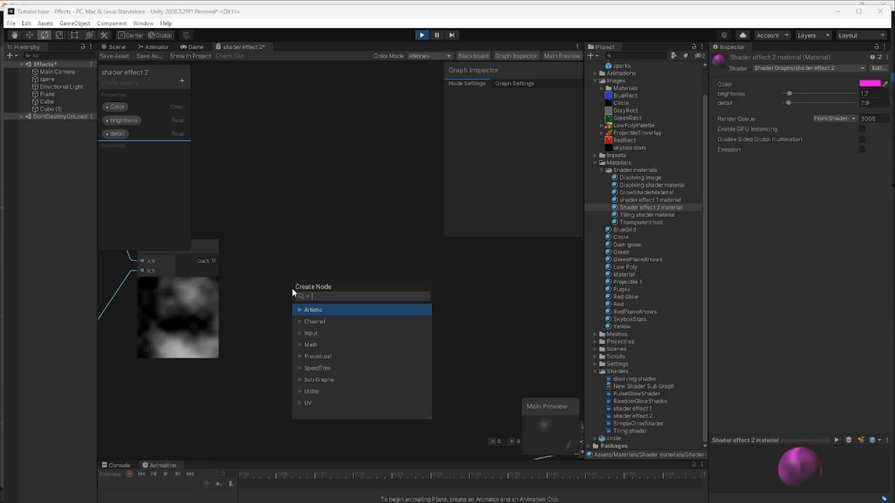
type("clamp")
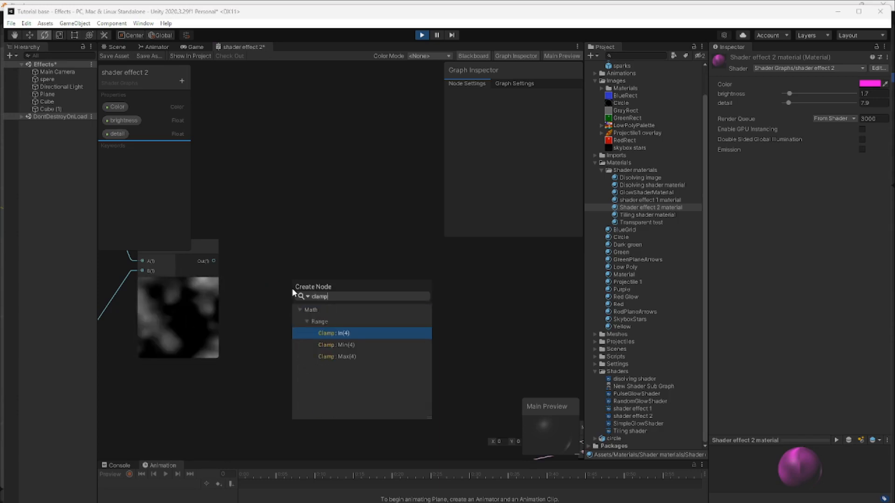
key("Return")
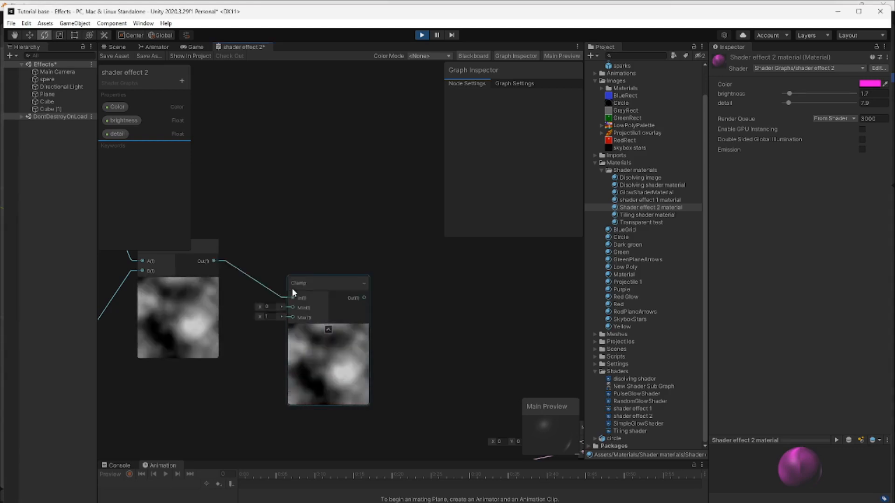
left_click_drag(330, 281, 339, 272)
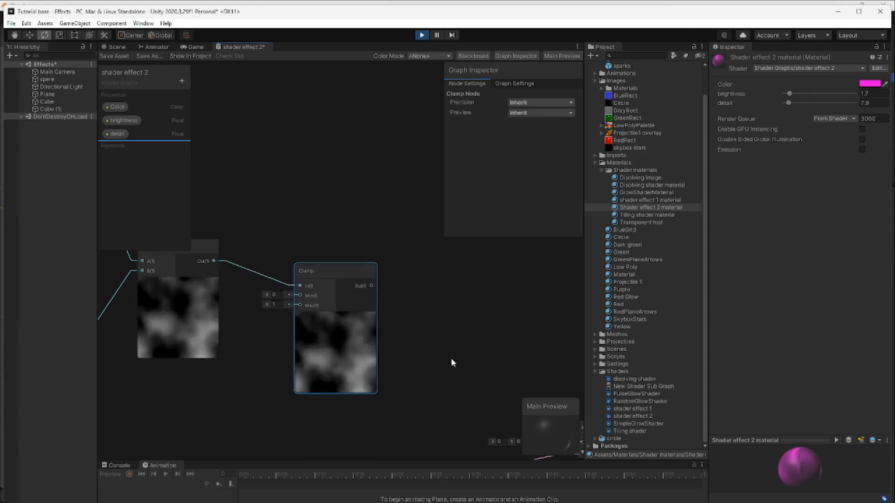
- Connect the Clamp output to the A input of the Multiply node fed by Color, and shift Clamp slightly right
scroll(451, 358, "down", 5)
middle_click_drag(423, 378, 366, 363)
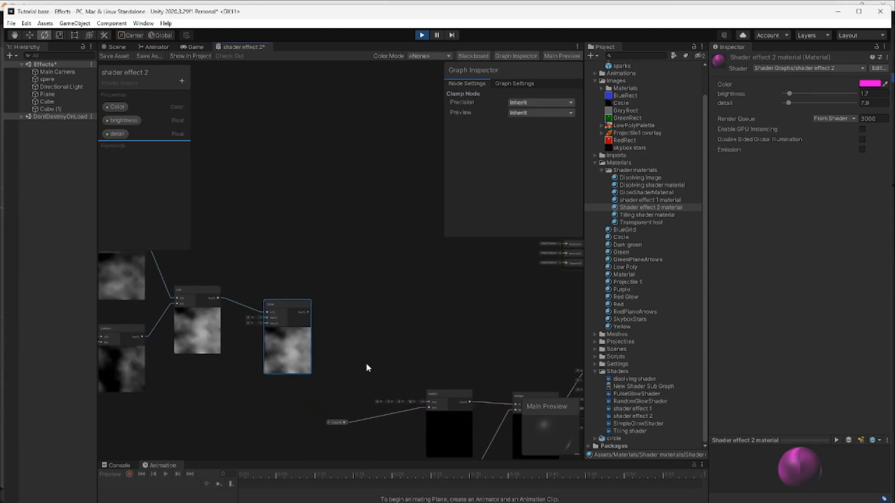
left_click_drag(308, 311, 430, 402)
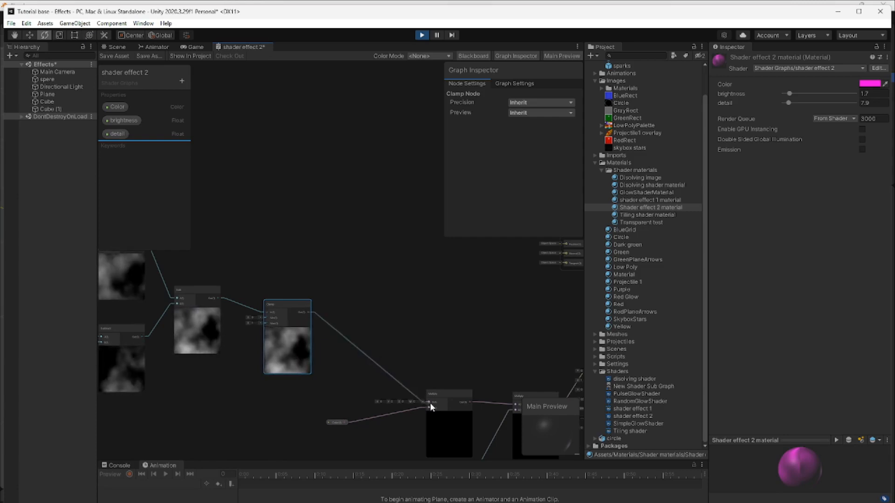
middle_click_drag(304, 398, 340, 406)
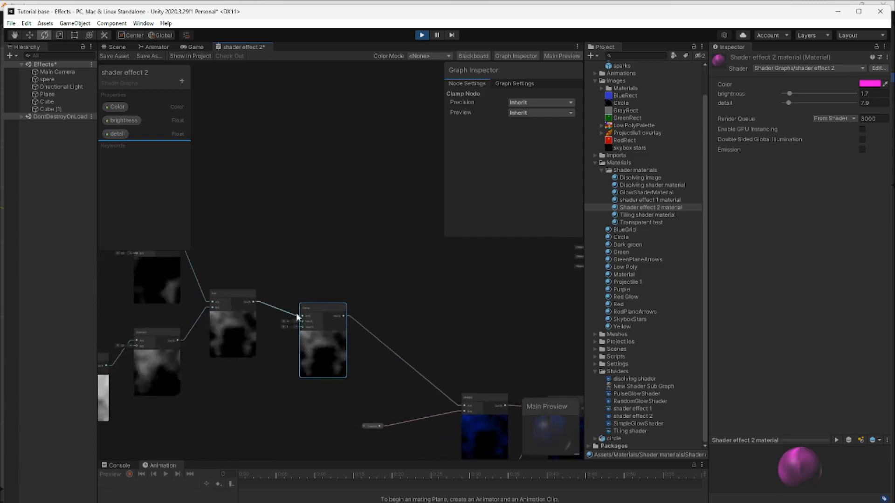
left_click_drag(312, 308, 328, 308)
- Set the Clamp node's Max value to 2
scroll(295, 384, "up", 3)
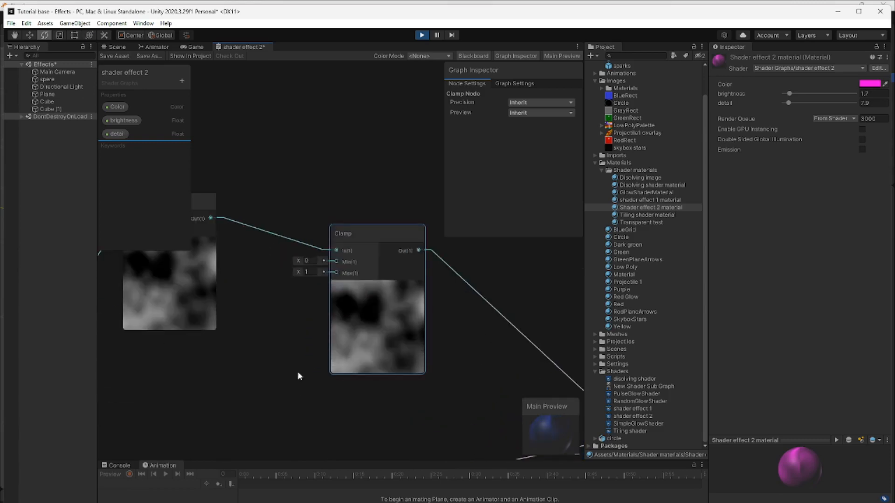
middle_click_drag(298, 339, 267, 390)
left_click(276, 323)
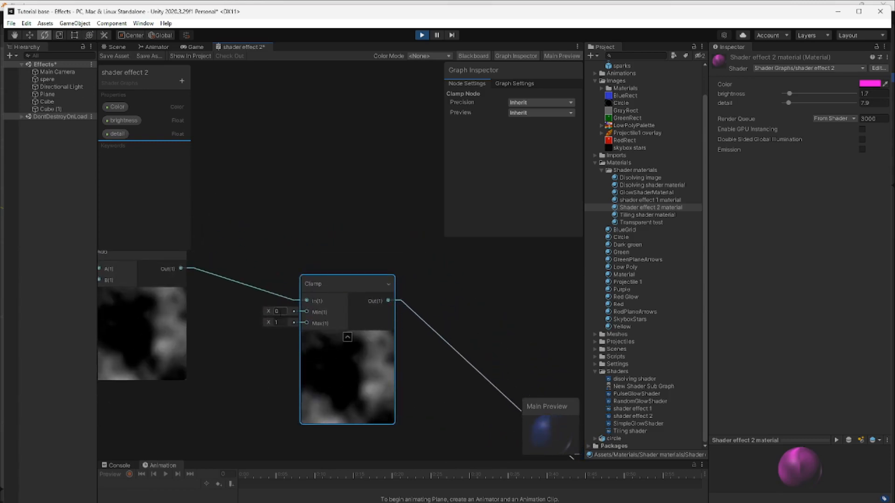
type("2")
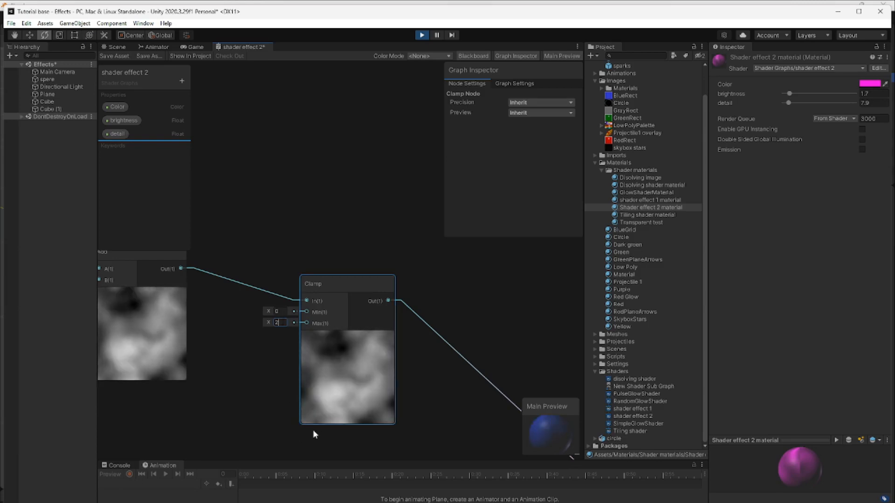
- Test the Clamp node's Min value at 2, 0.5 and 0.9, and set it to 0.1
middle_click_drag(328, 440, 293, 409)
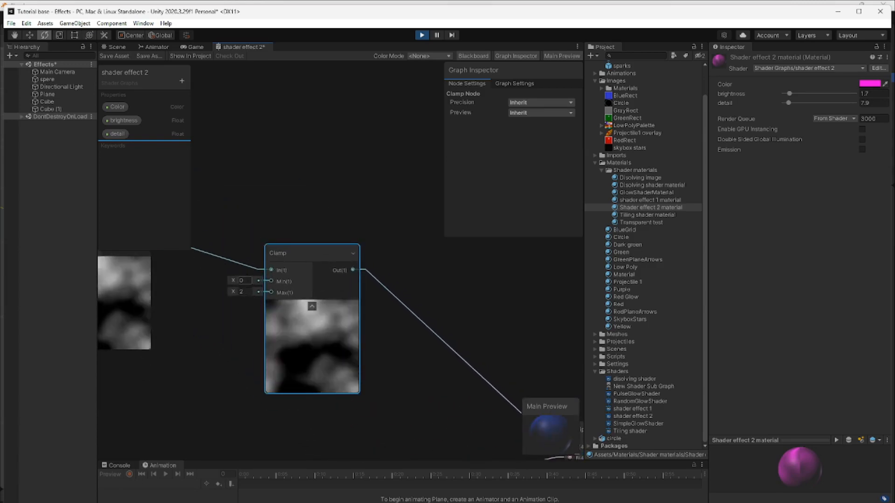
left_click(241, 280)
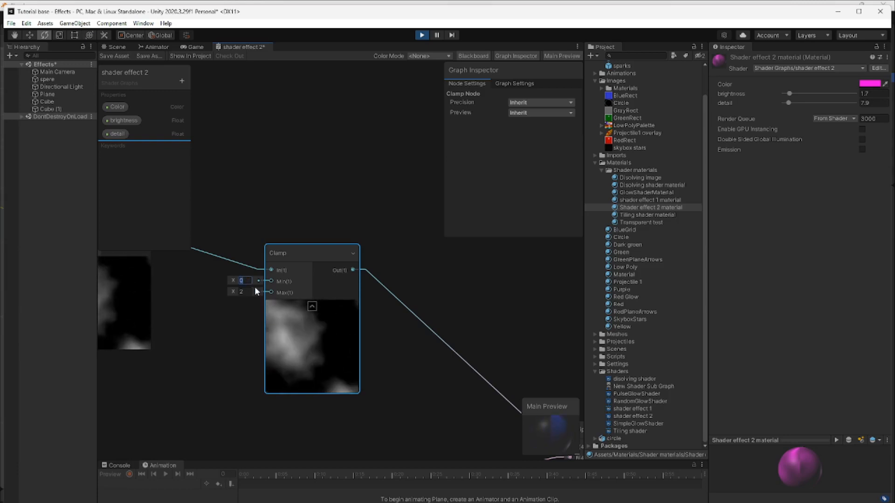
type("2")
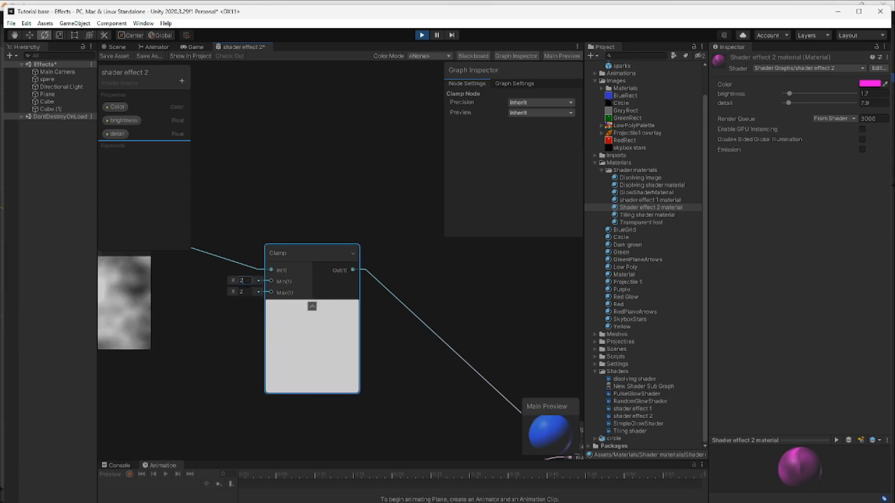
key("BackSpace")
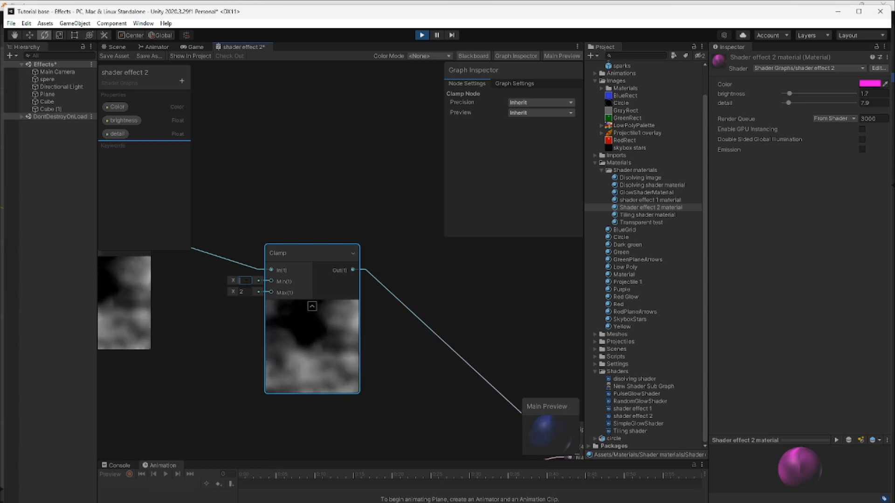
type(".5")
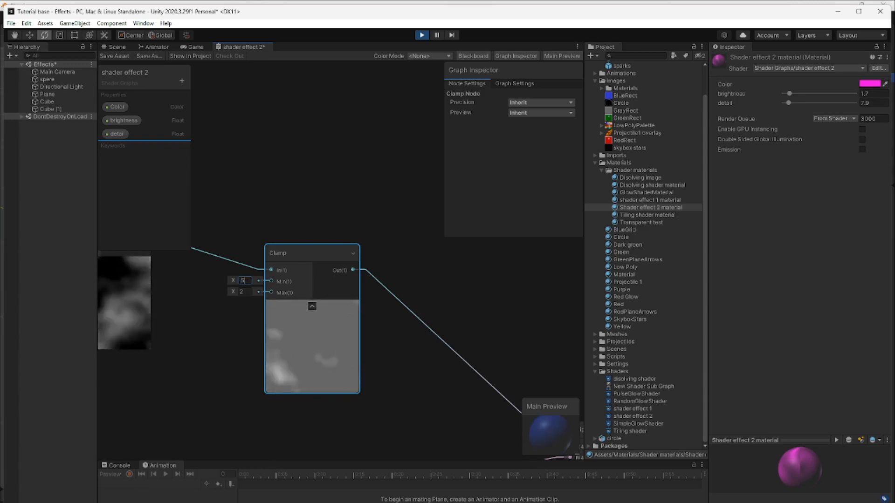
key("BackSpace")
key("BackSpace")
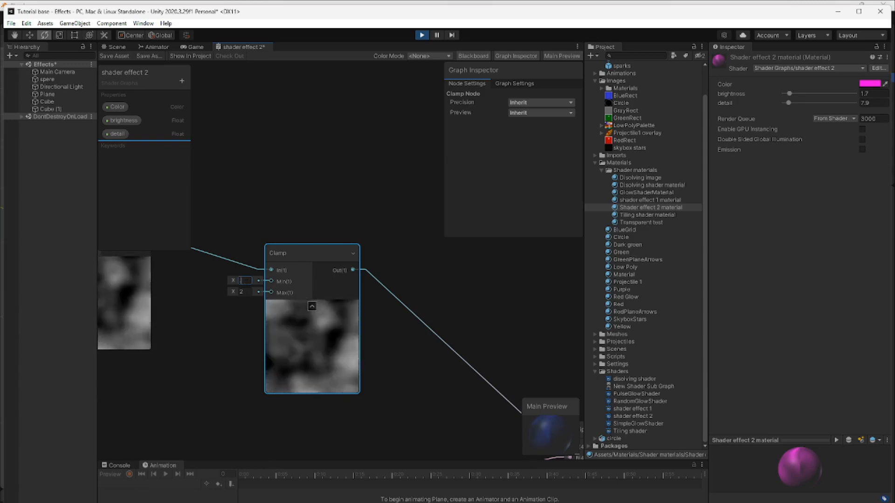
type(".9")
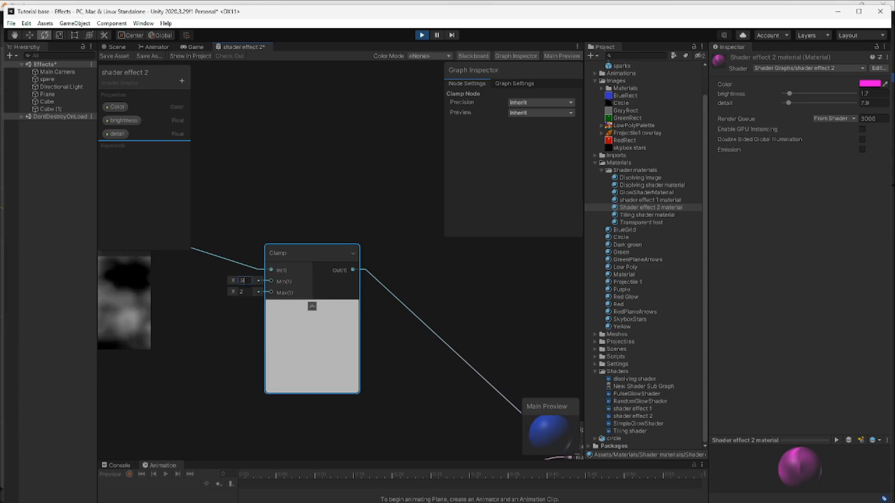
key("BackSpace")
key("BackSpace")
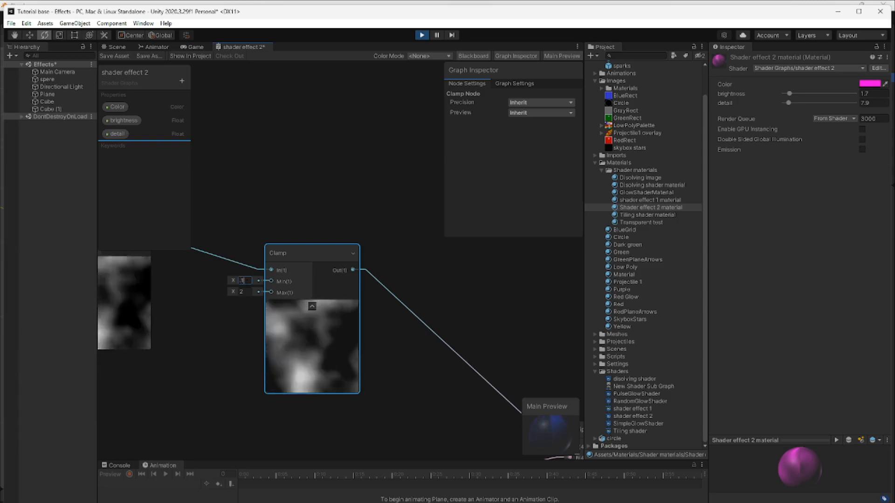
type("0.1")
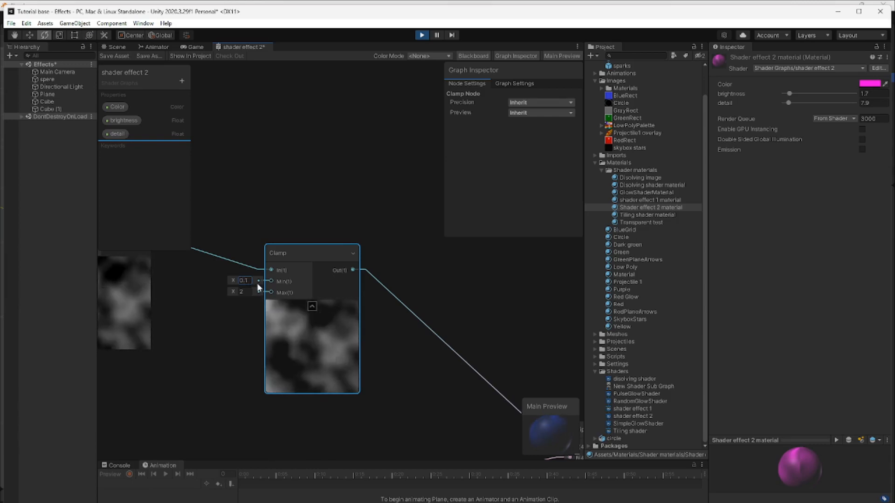
- Save the shader graph and check the clamped effect on the sphere in the scene view
left_click(116, 57)
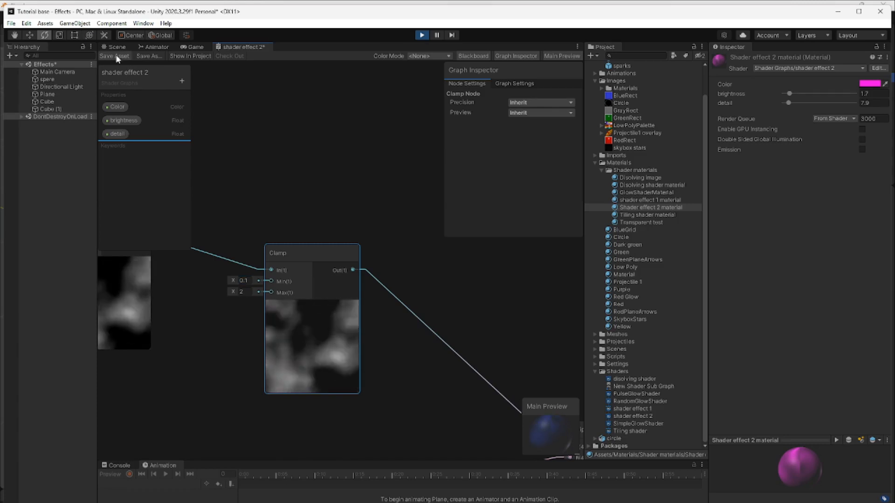
left_click(117, 48)
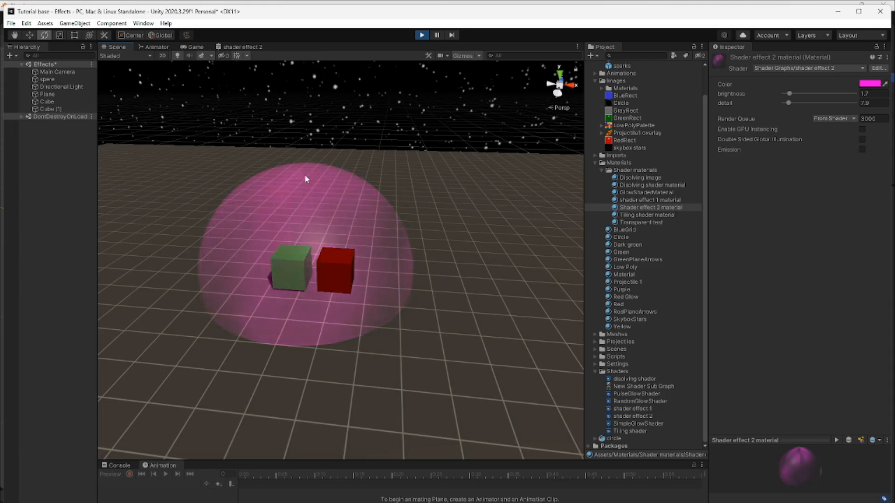
- Return to the shader graph, set the Clamp node's Min to 0.2, and check the saved shader in the scene view
left_click(239, 46)
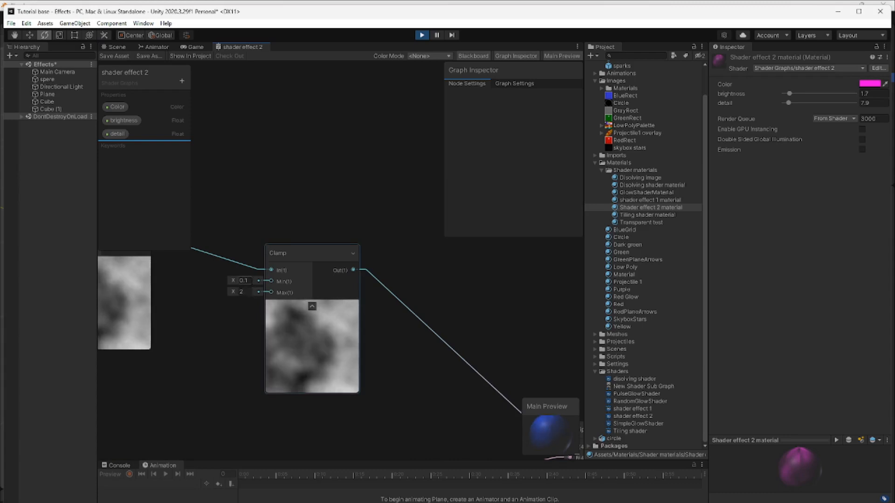
left_click(246, 280)
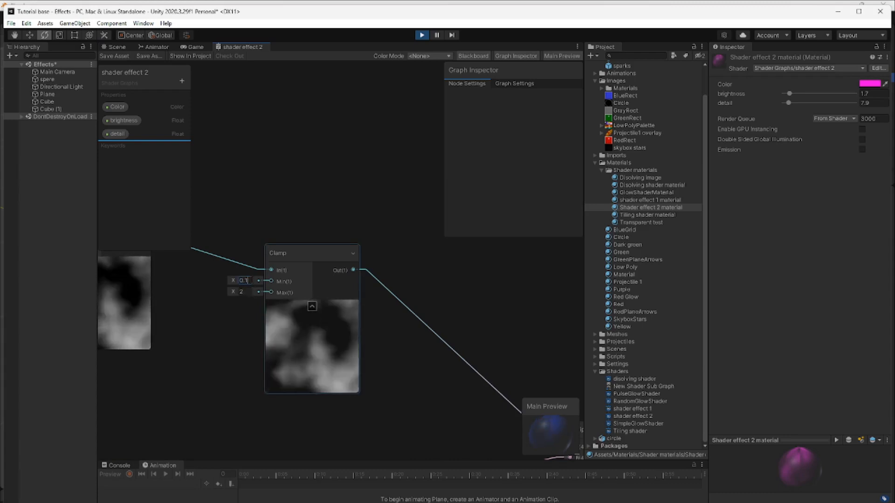
key("BackSpace")
type("2")
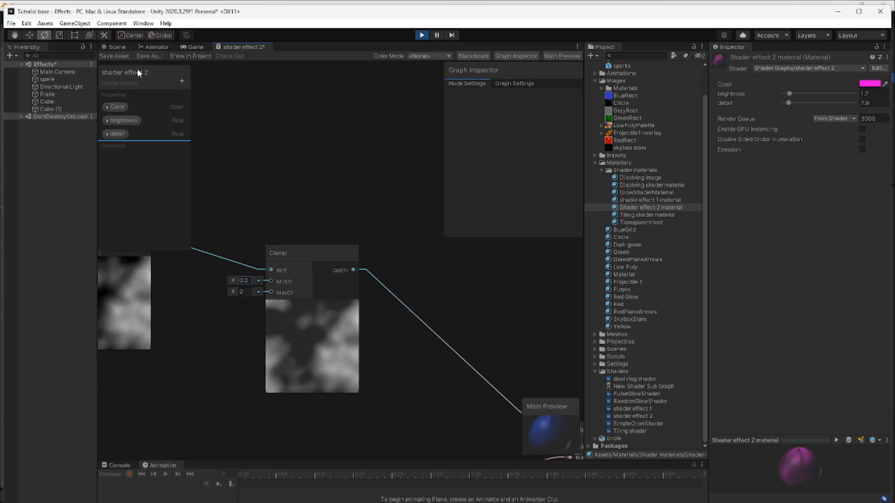
left_click(116, 45)
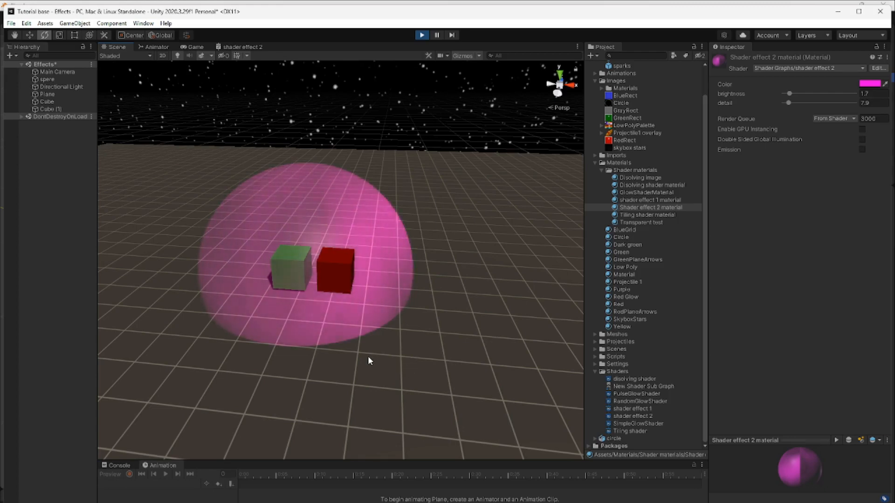
middle_click_drag(402, 371, 427, 376)
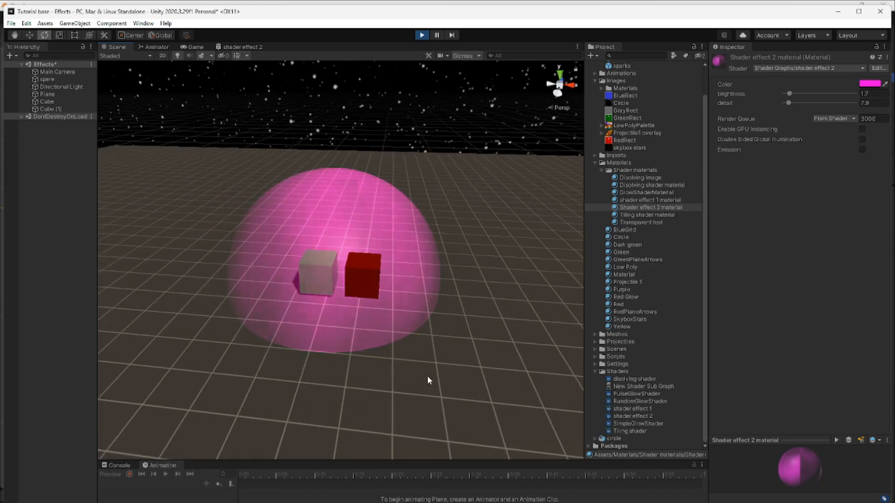
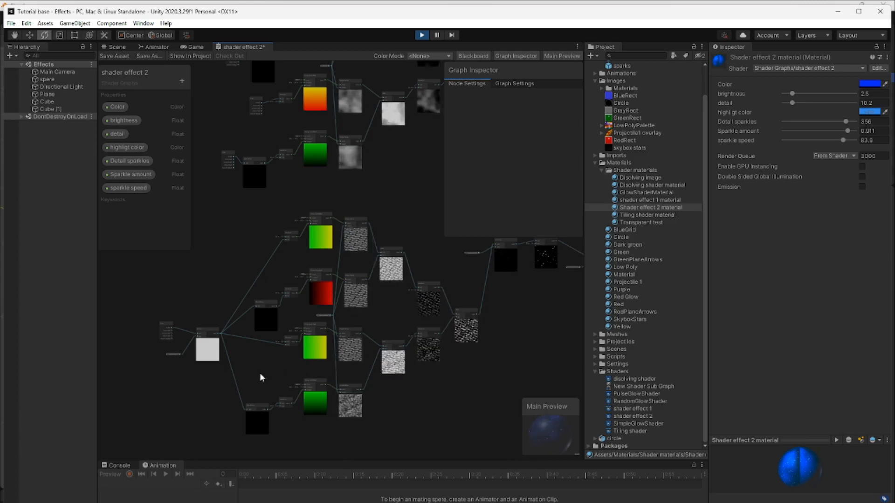
- Examine the duplicated noise network for the sparkles, including the Time node divided by the sparkle speed property
middle_click_drag(259, 372, 347, 347)
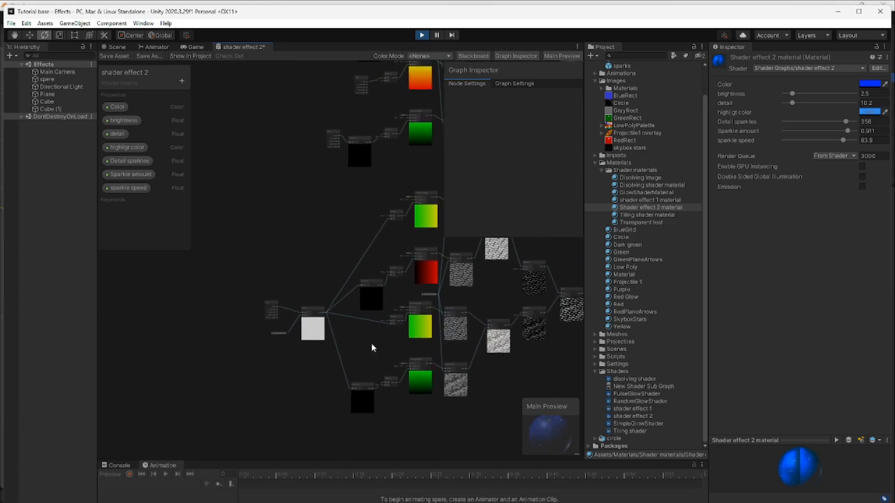
scroll(400, 421, "down", 4)
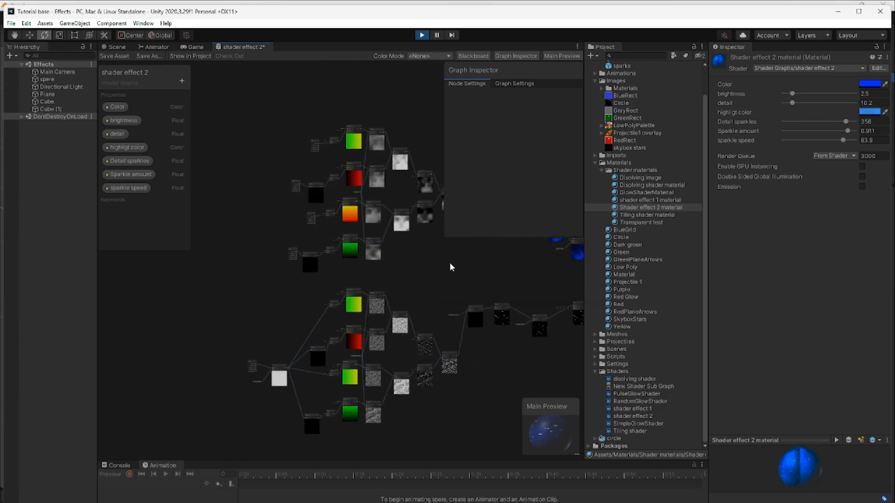
middle_click_drag(449, 262, 410, 253)
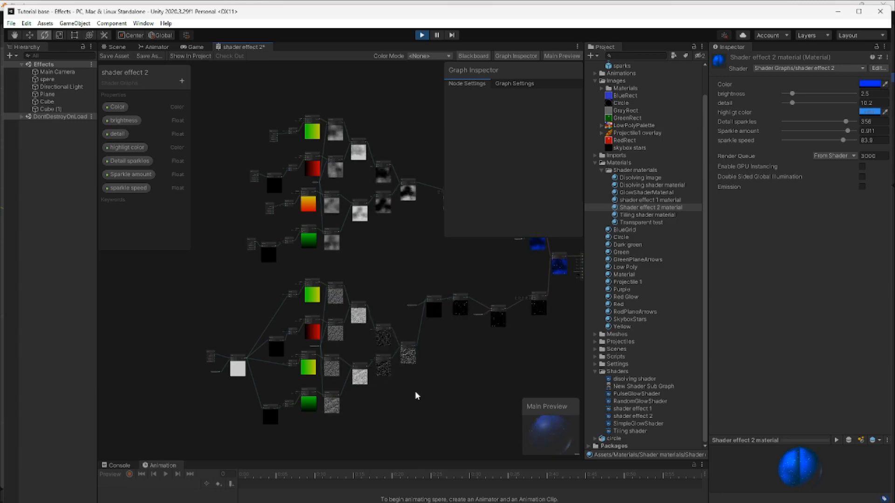
middle_click_drag(415, 393, 441, 386)
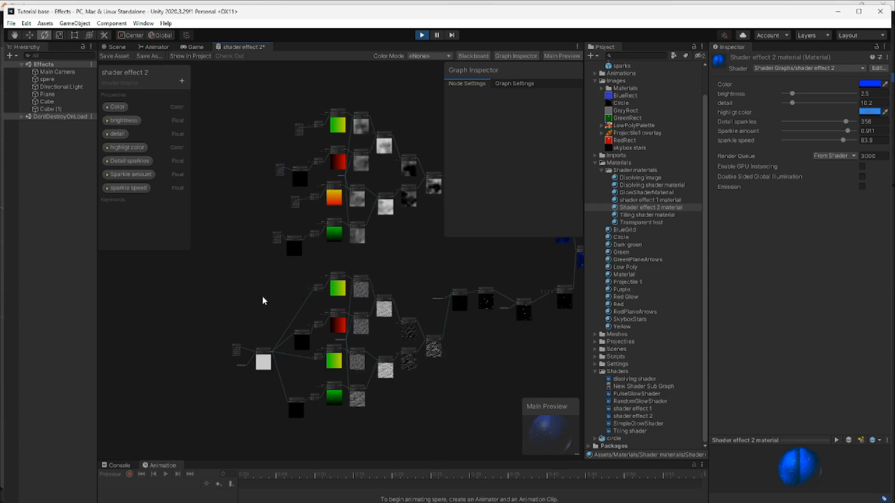
scroll(219, 365, "up", 10)
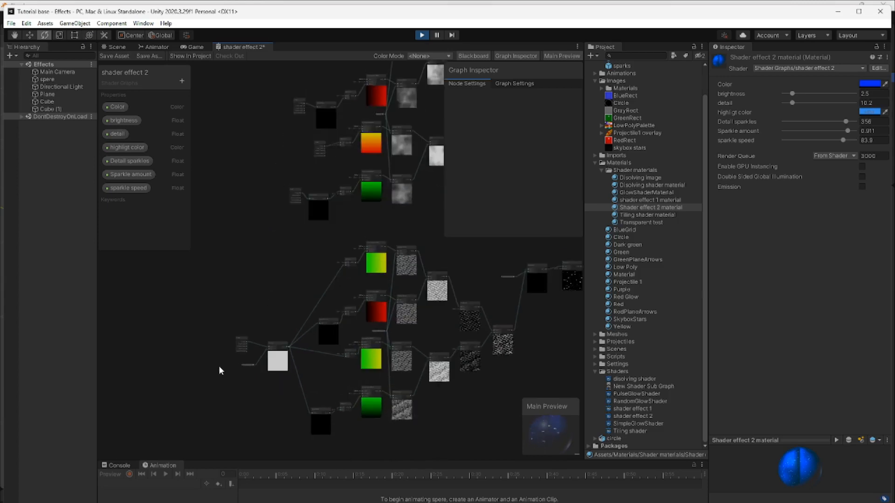
middle_click_drag(338, 411, 289, 409)
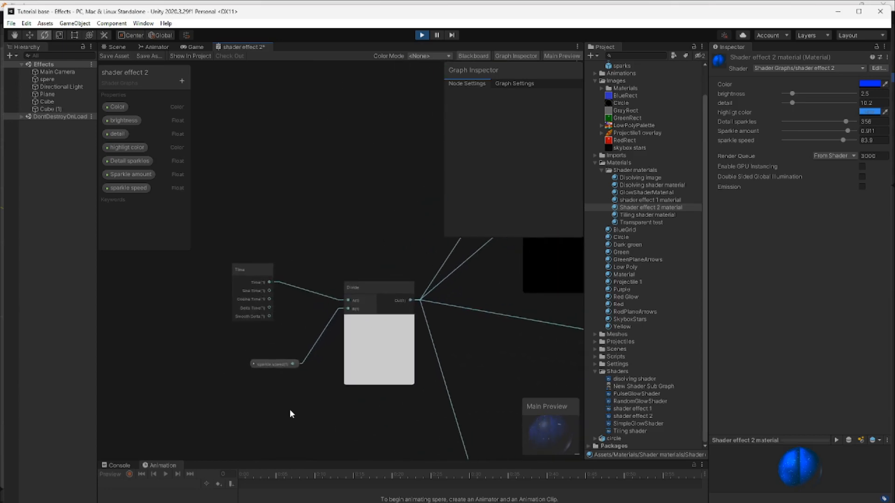
scroll(290, 408, "up", 3)
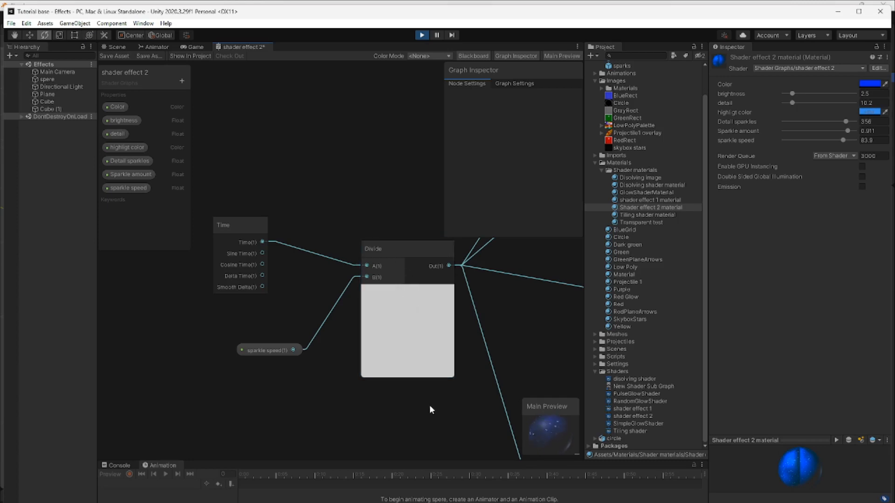
- Inspect how the divided time offsets the Tiling And Offset nodes and how Detail sparkles feeds the Simple Noise scales
scroll(462, 409, "down", 6)
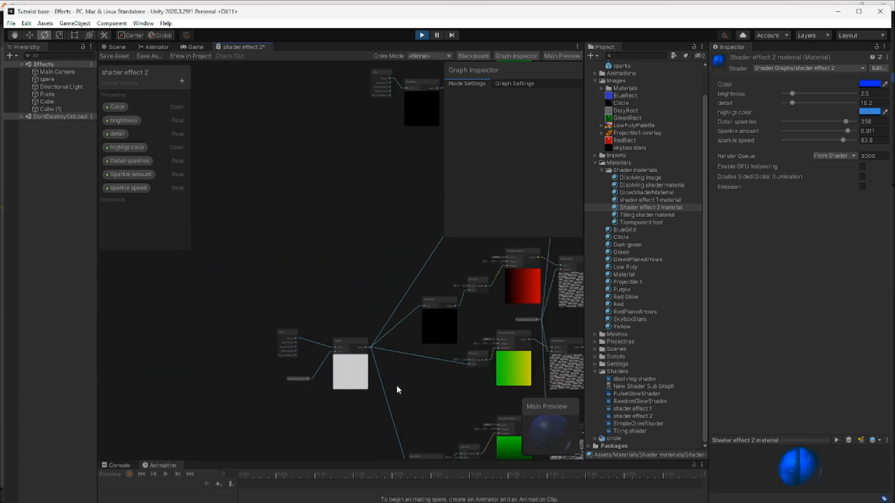
middle_click_drag(451, 391, 335, 403)
scroll(342, 399, "up", 2)
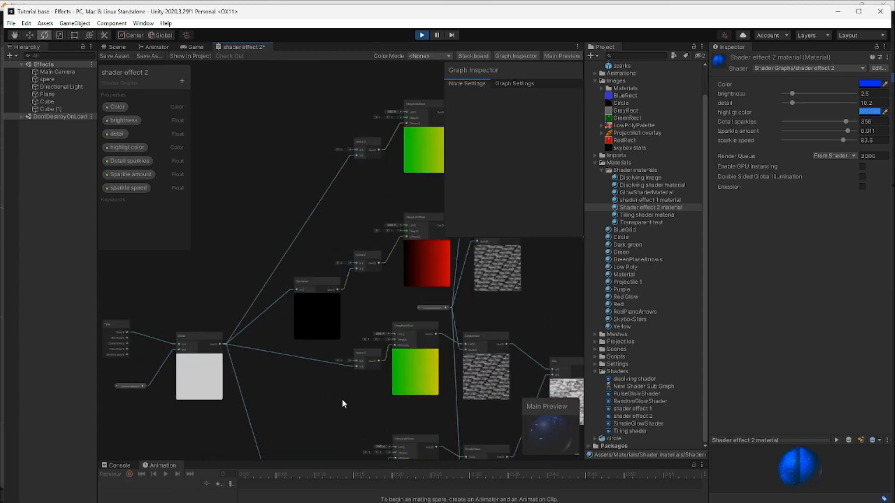
middle_click_drag(494, 311, 418, 349)
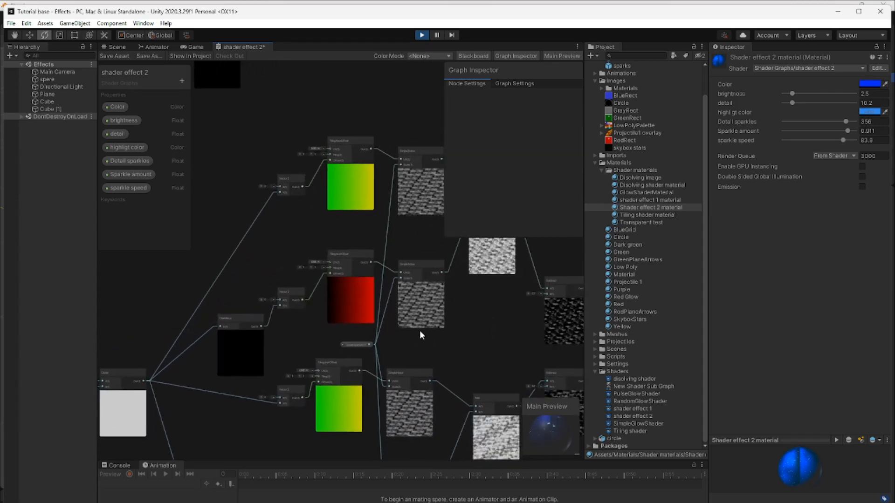
scroll(419, 331, "up", 3)
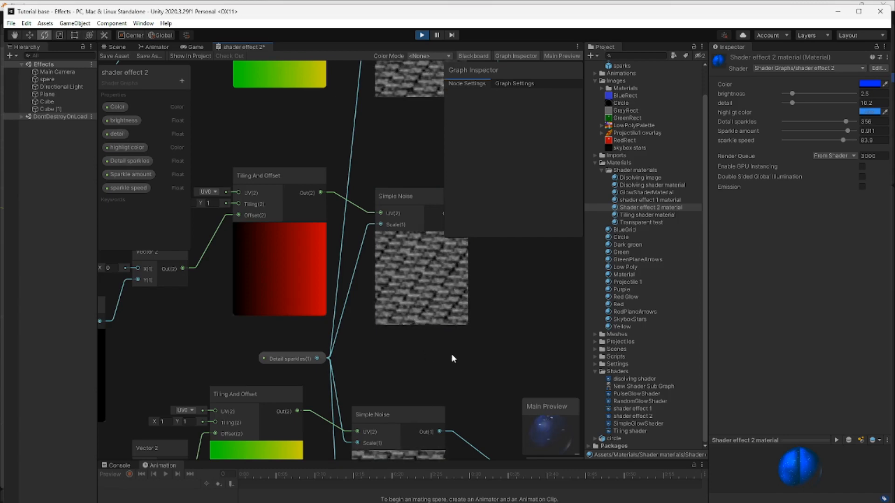
scroll(451, 354, "down", 5)
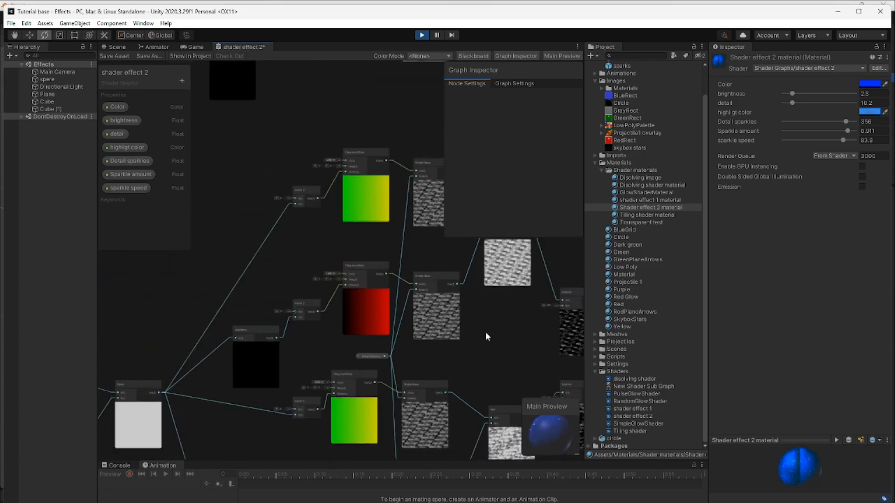
middle_click_drag(485, 332, 442, 460)
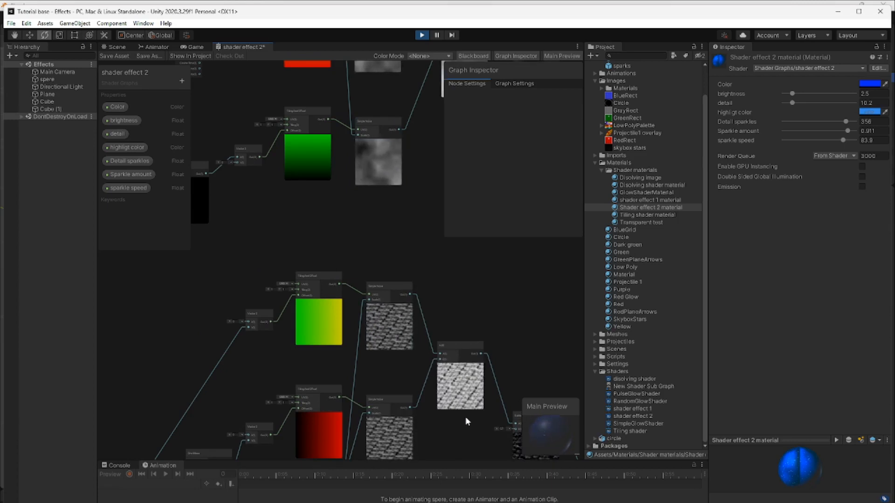
middle_click_drag(453, 438, 466, 354)
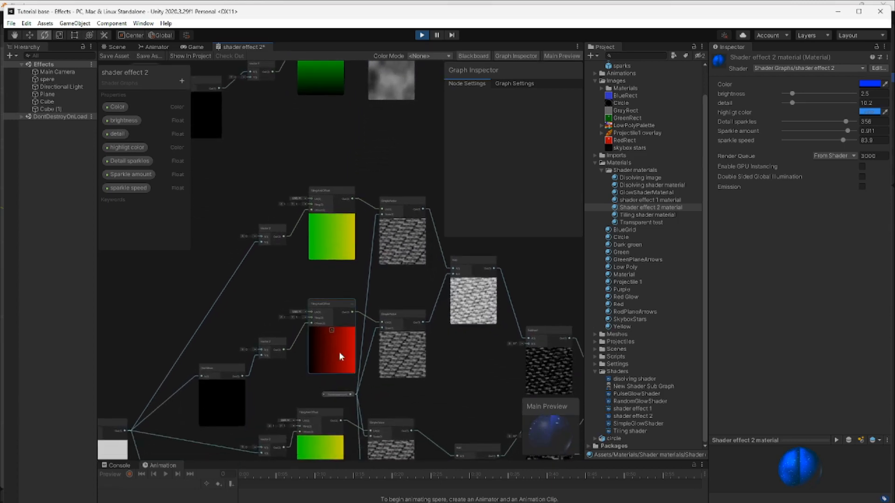
scroll(389, 399, "up", 3)
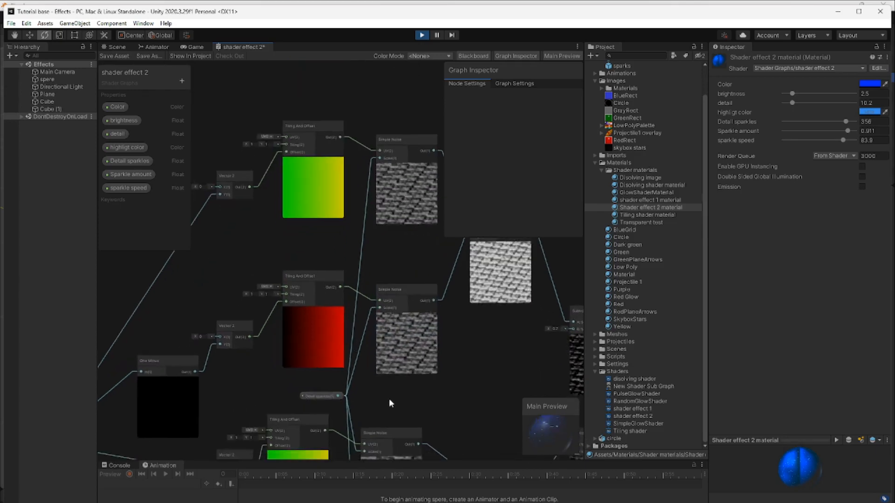
middle_click_drag(352, 389, 384, 329)
left_click(352, 334)
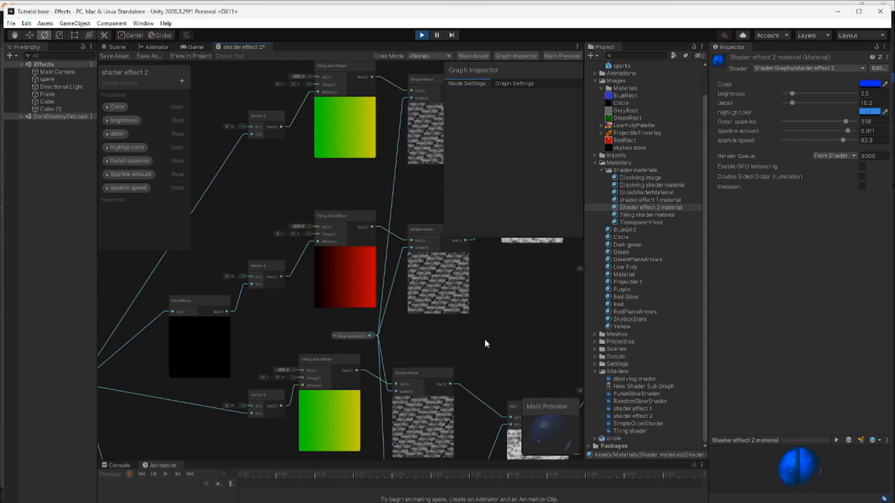
- Review the sparkle branch's Add and Subtract nodes up to the Subtract node driven by the Sparkle amount property
middle_click_drag(484, 339, 332, 281)
scroll(370, 306, "down", 3)
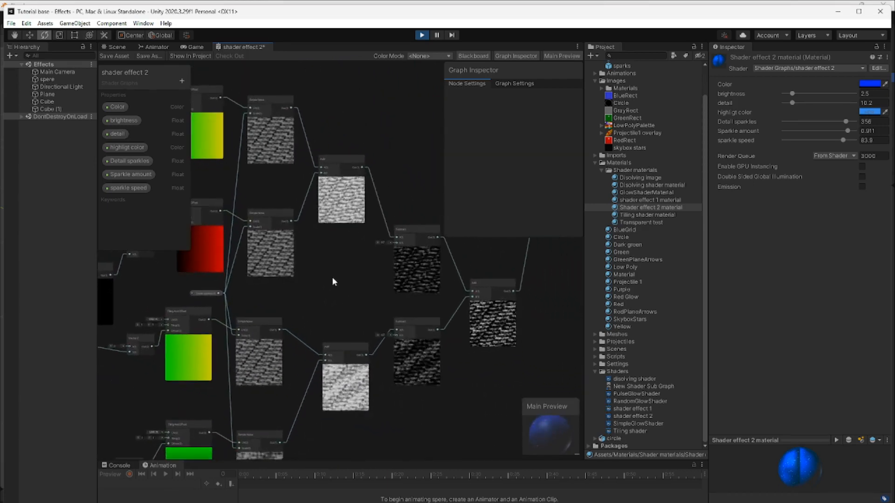
left_click(416, 283)
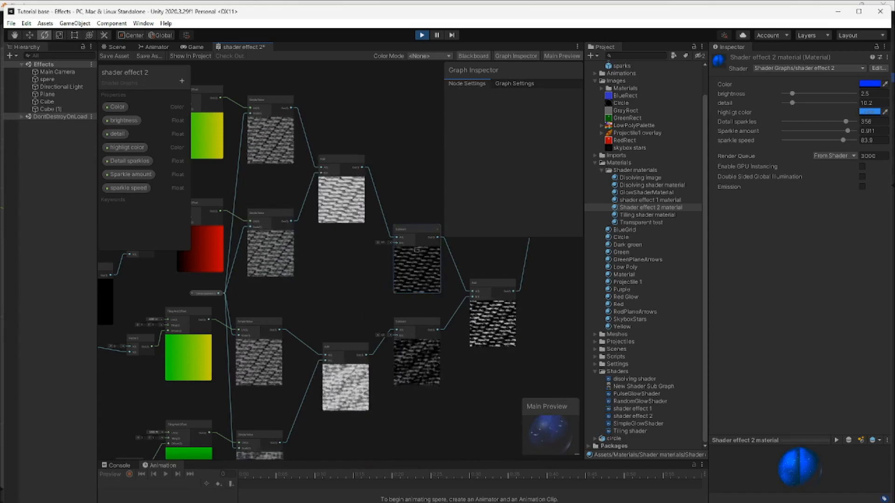
middle_click_drag(471, 385, 336, 416)
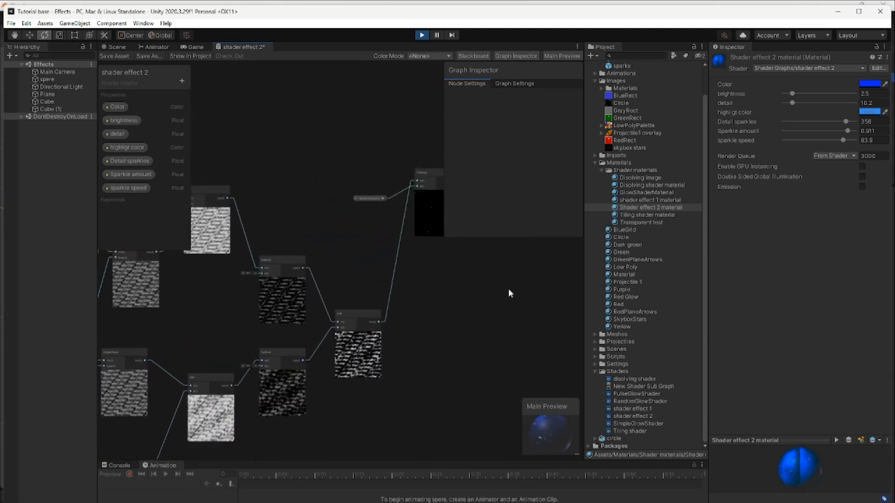
middle_click_drag(508, 289, 429, 331)
scroll(429, 332, "up", 3)
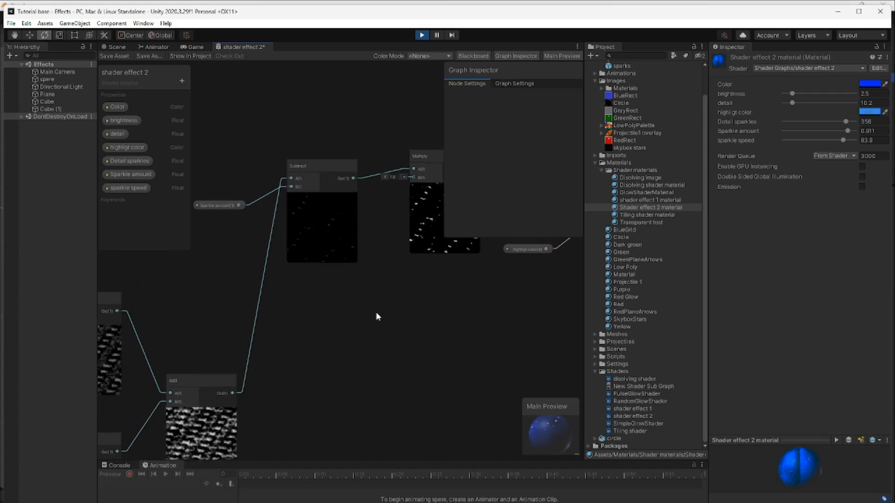
middle_click_drag(378, 317, 439, 376)
scroll(439, 376, "down", 1)
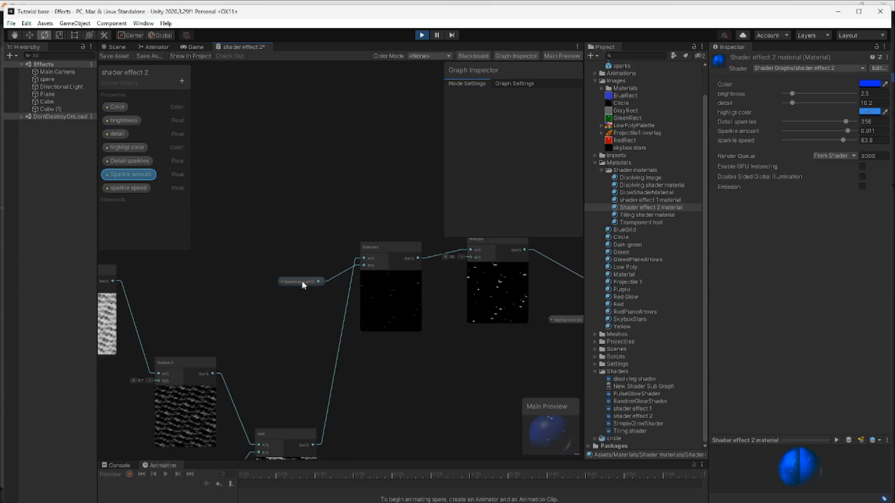
scroll(303, 294, "up", 4)
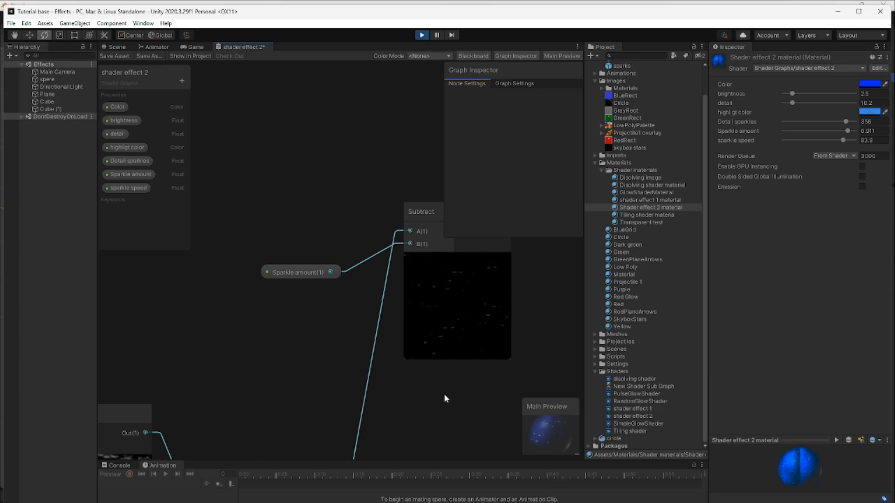
- Examine the Multiply nodes after the sparkle subtraction and inspect the highligt color property's node settings
scroll(444, 393, "down", 3)
middle_click_drag(475, 406, 343, 379)
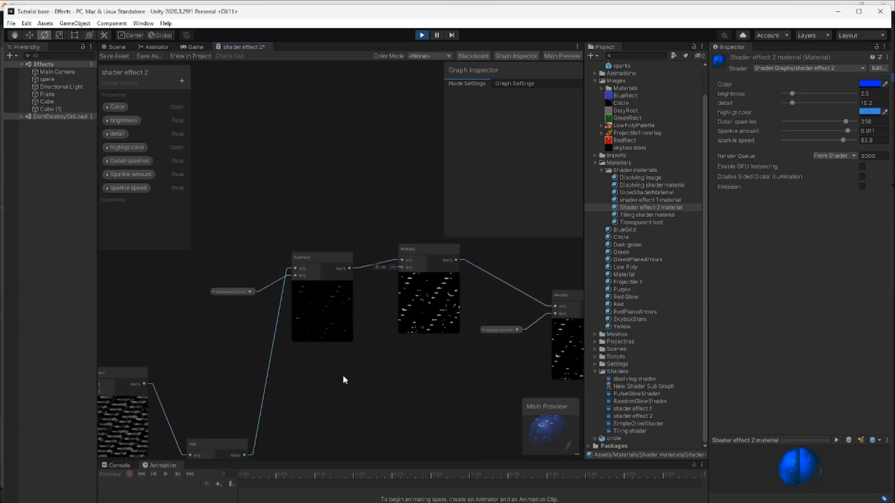
scroll(344, 376, "down", 2)
middle_click_drag(439, 396, 363, 373)
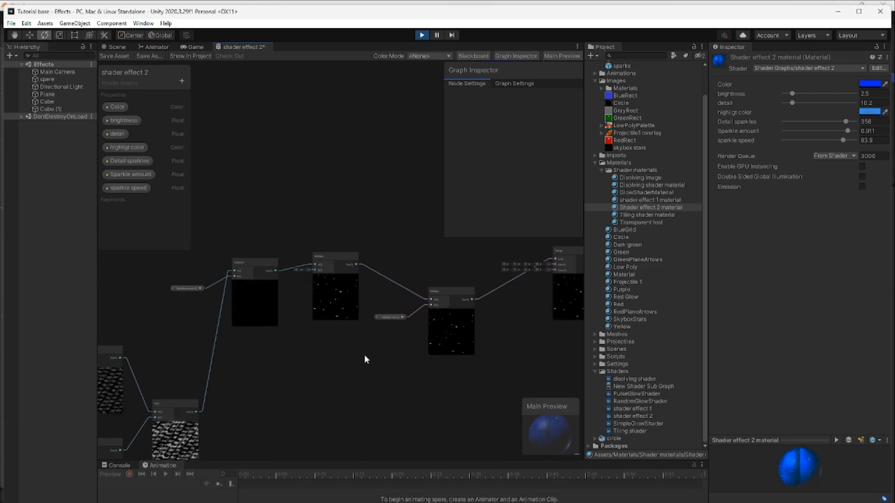
scroll(364, 355, "up", 3)
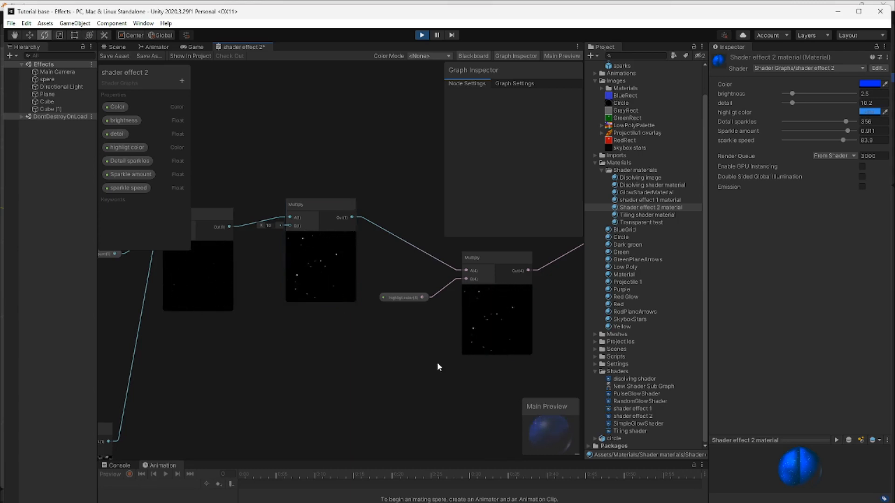
middle_click_drag(434, 368, 370, 390)
scroll(334, 344, "up", 3)
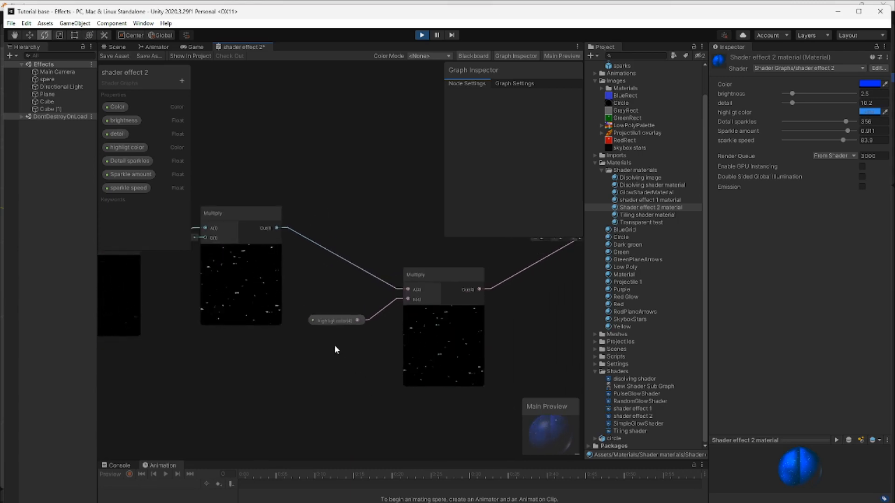
left_click(340, 309)
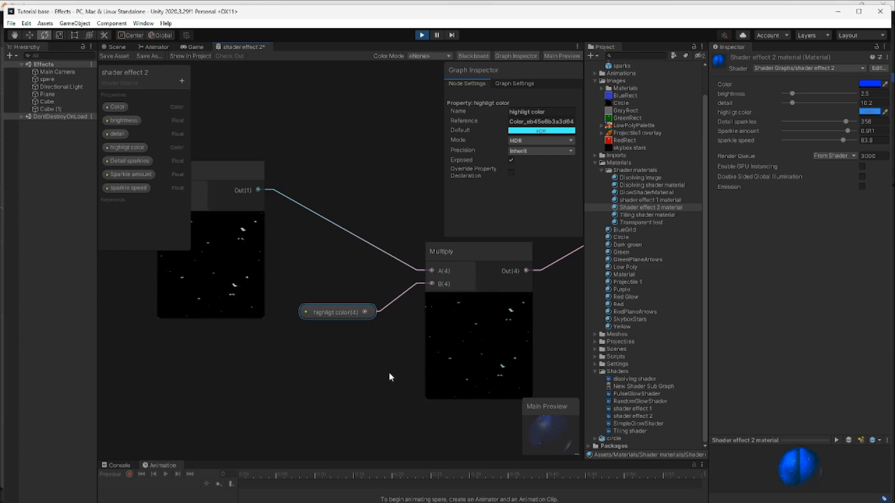
scroll(389, 373, "down", 3)
- Inspect the sparkle branch's Clamp node, its Min and Max inputs, and the Add node joining it to the base effect
scroll(409, 410, "down", 1)
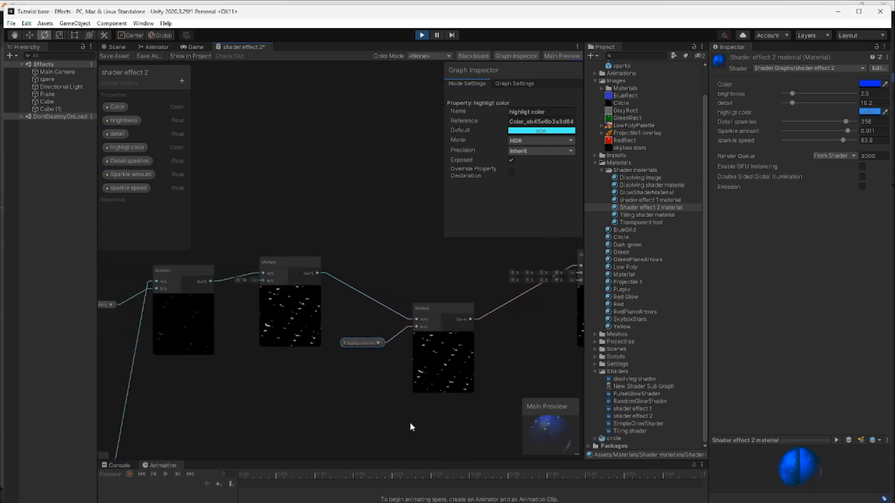
middle_click_drag(409, 425, 313, 423)
middle_click_drag(390, 388, 305, 423)
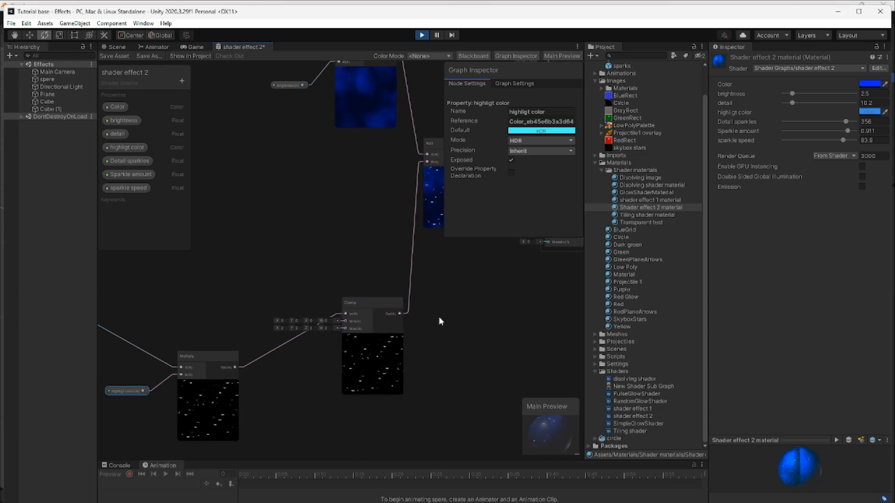
middle_click_drag(438, 320, 397, 348)
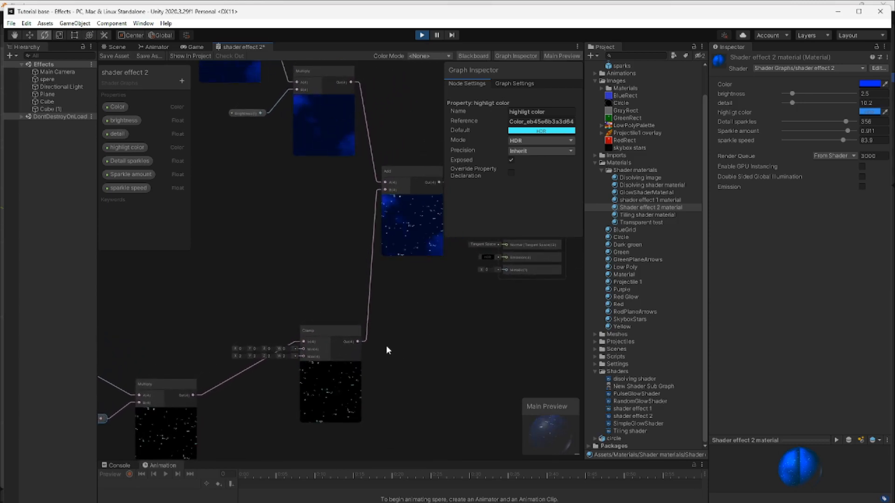
left_click(252, 366)
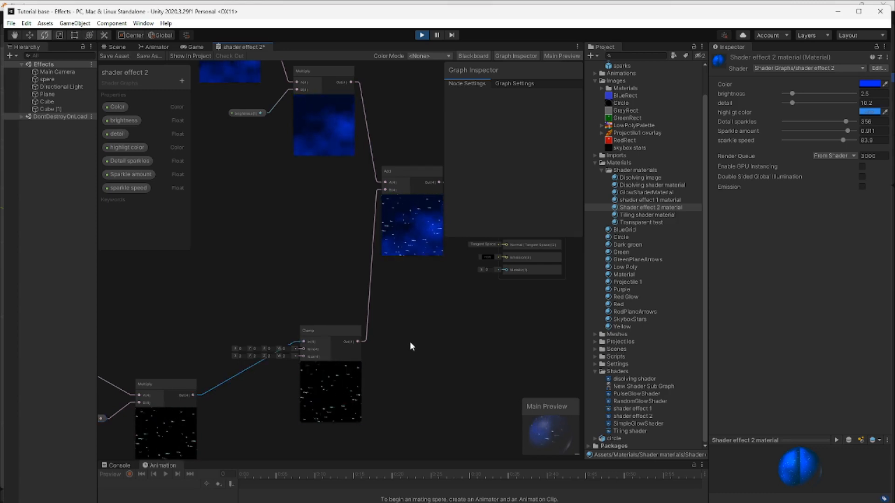
middle_click_drag(420, 337, 384, 370)
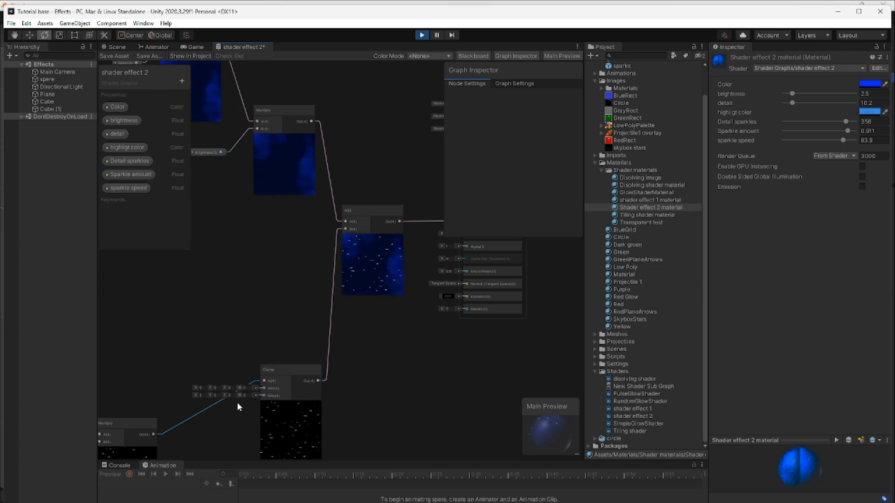
left_click(200, 395)
scroll(237, 424, "up", 3)
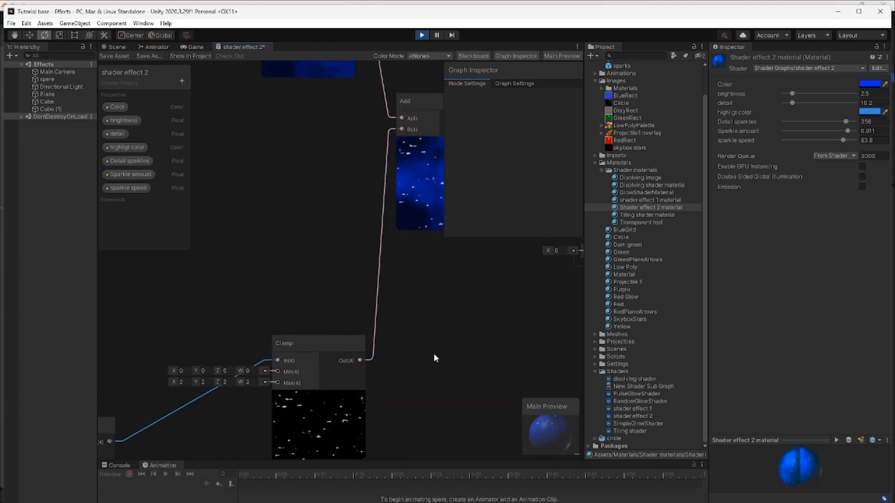
middle_click_drag(434, 353, 374, 403)
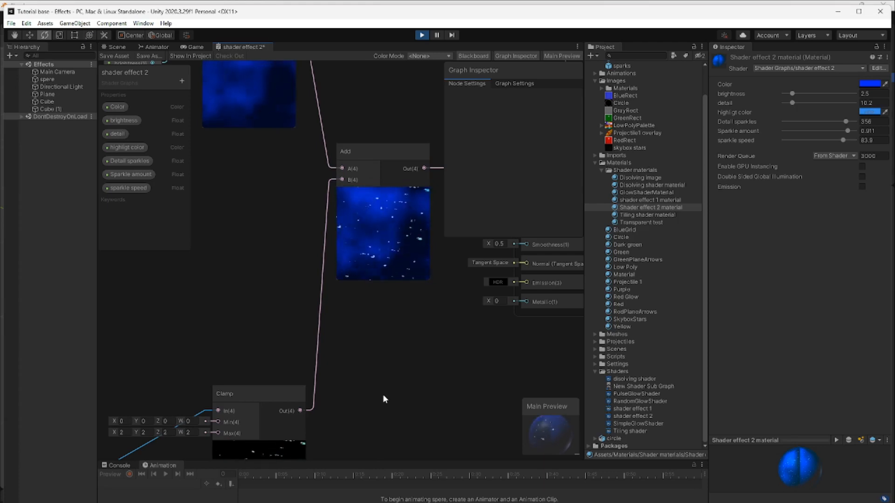
- Bypass the Clamp node by wiring its input node's output straight into the Add node's B input, save the graph and check the sphere in play
middle_click_drag(384, 398, 403, 339)
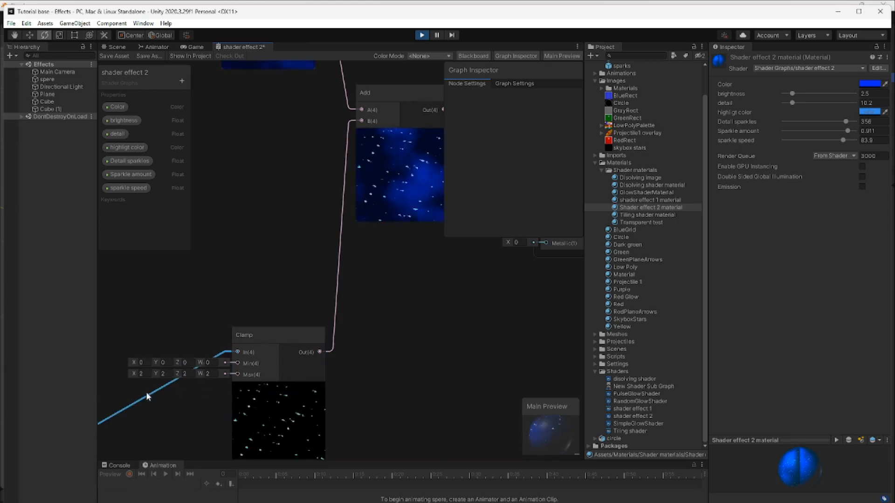
scroll(149, 393, "down", 3)
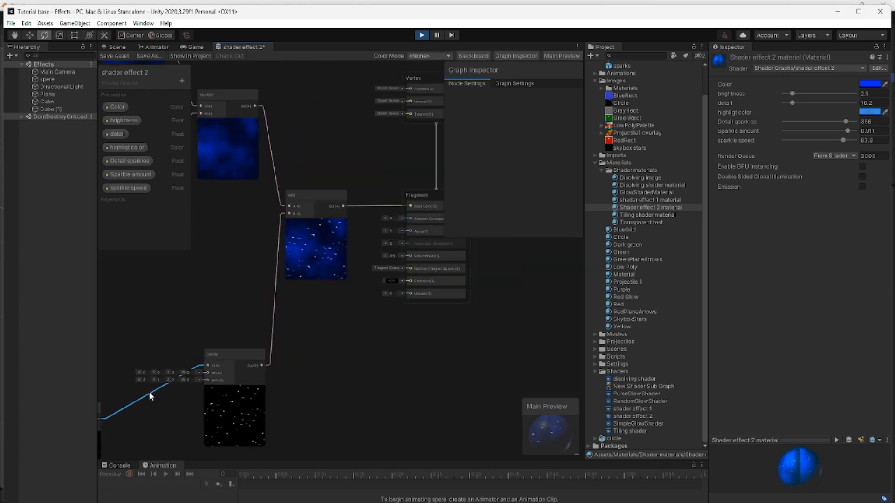
middle_click_drag(160, 410, 195, 412)
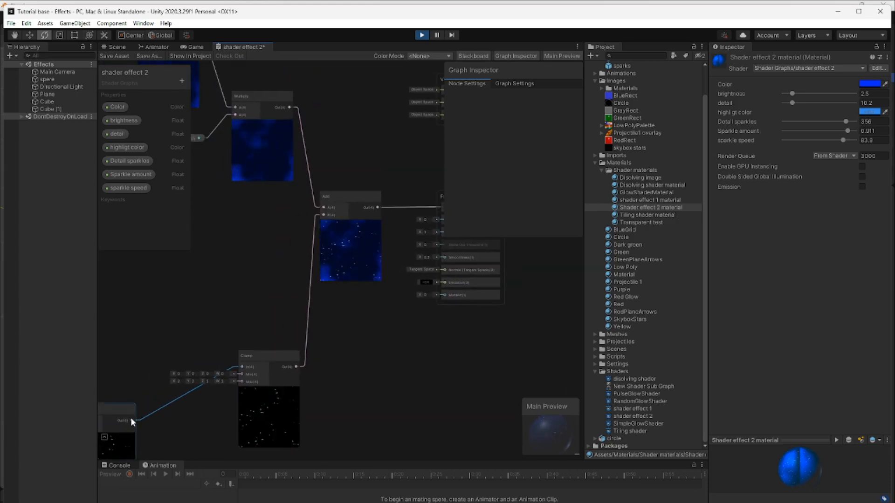
left_click_drag(131, 418, 326, 215)
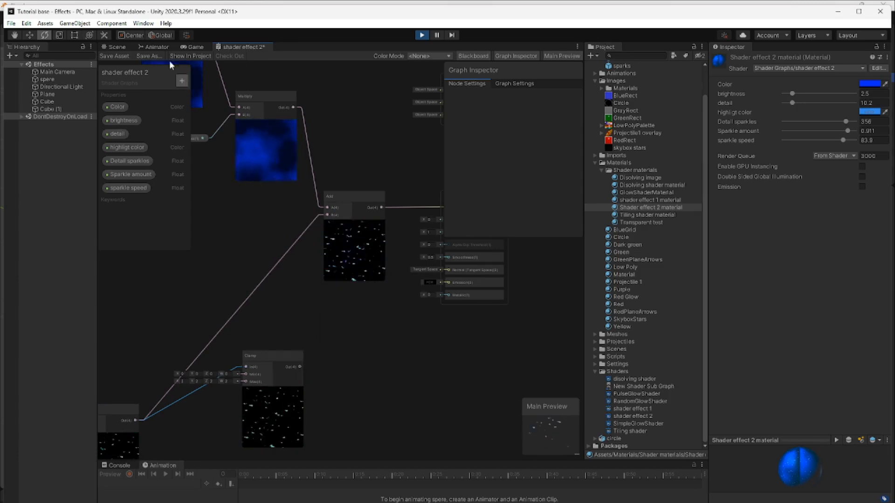
left_click(112, 54)
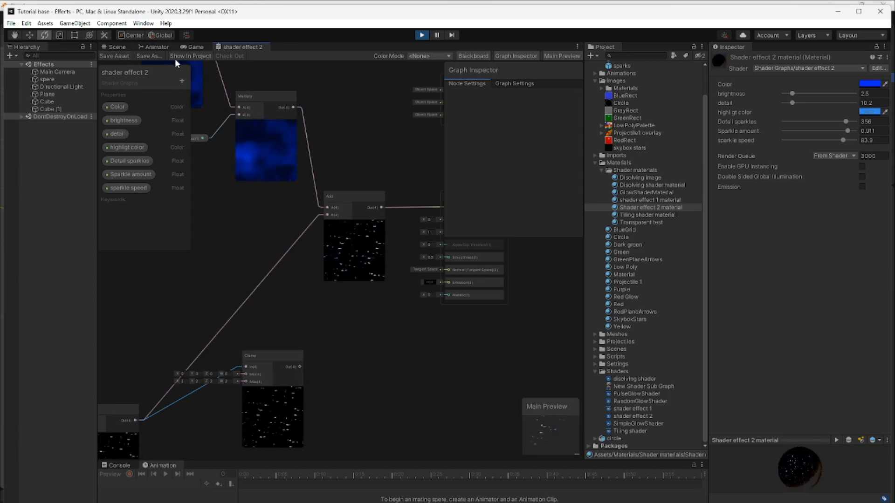
left_click(195, 46)
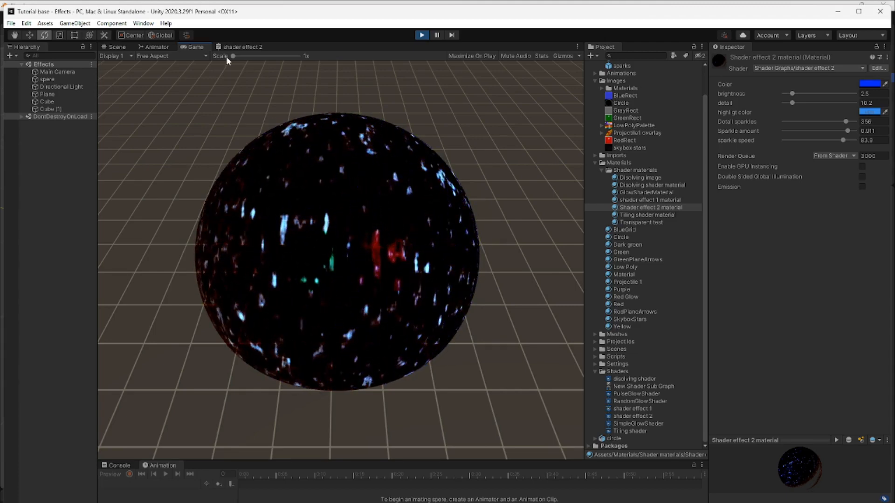
left_click(241, 48)
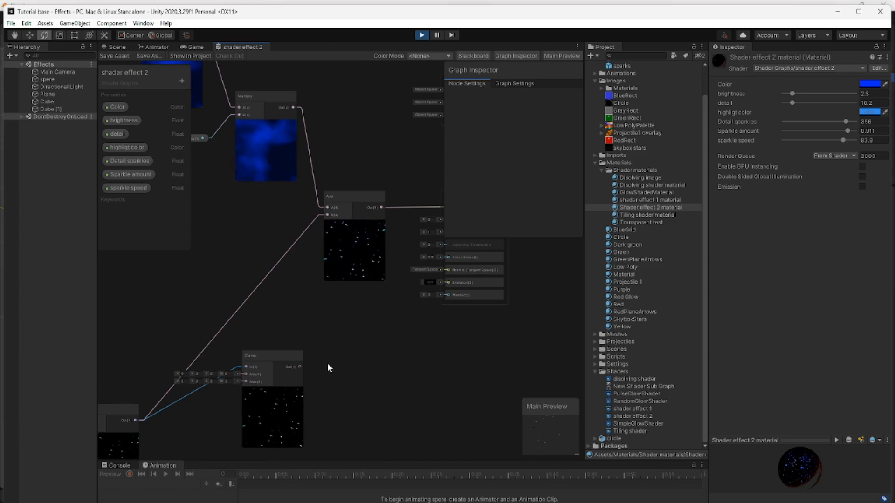
- Reconnect the Clamp node's output to the Add node's B input, save the graph and show the sphere in the game view
left_click_drag(300, 367, 328, 215)
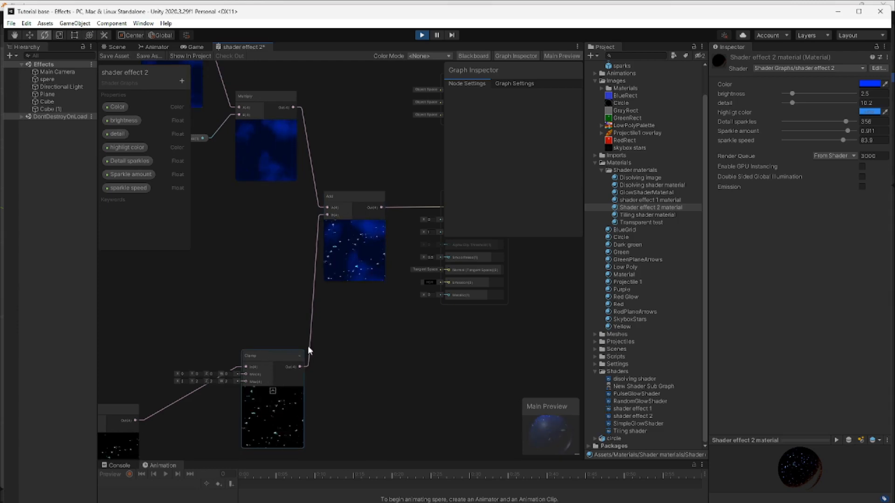
left_click(110, 56)
left_click(192, 47)
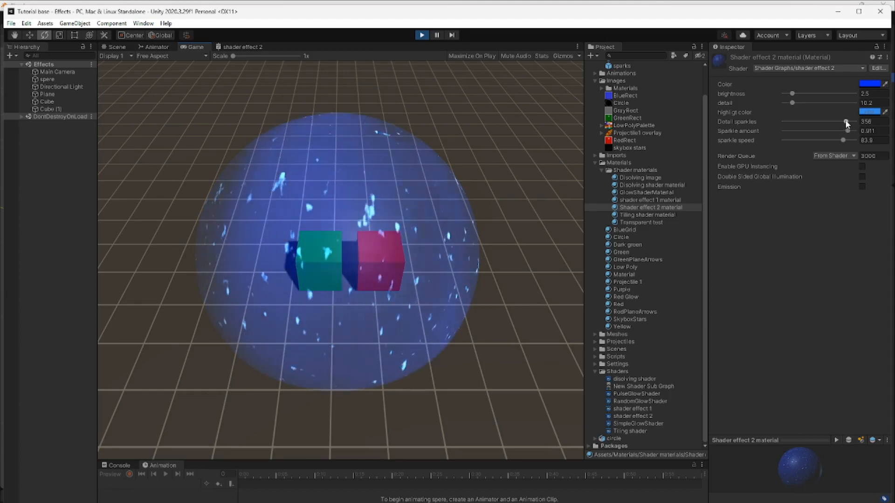
- Try larger, denser sparkles on the material with Detail sparkles at 208 and Sparkle amount at 0.246
left_click_drag(846, 122, 795, 124)
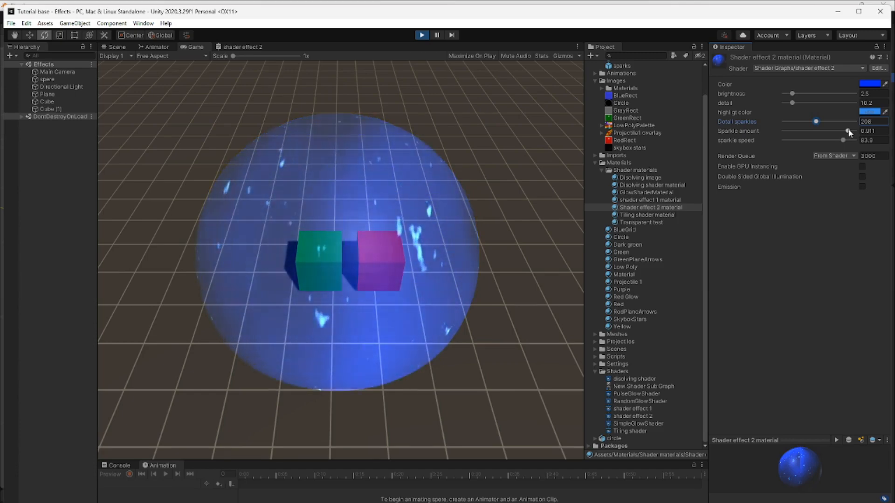
left_click_drag(848, 133, 809, 132)
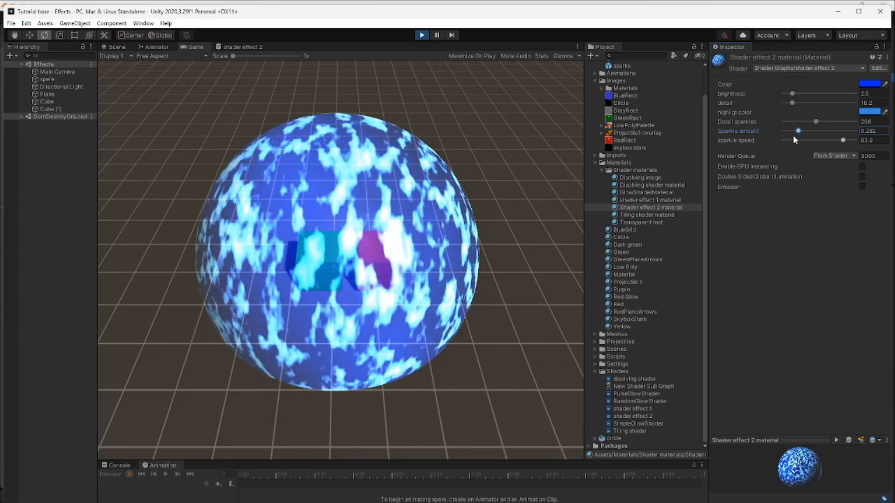
left_click_drag(797, 132, 794, 132)
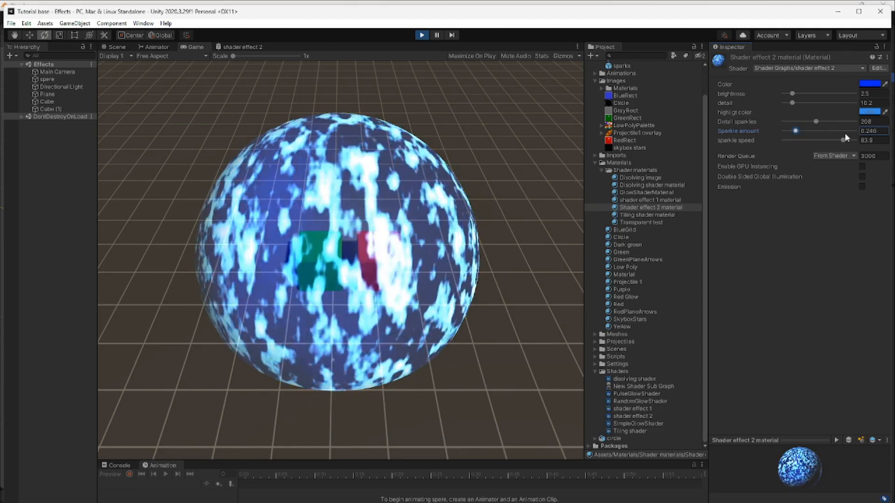
- Try darker and paler blues for the material's highligt color, ending on about RGB 77, 108, 186
left_click(872, 113)
left_click(862, 170)
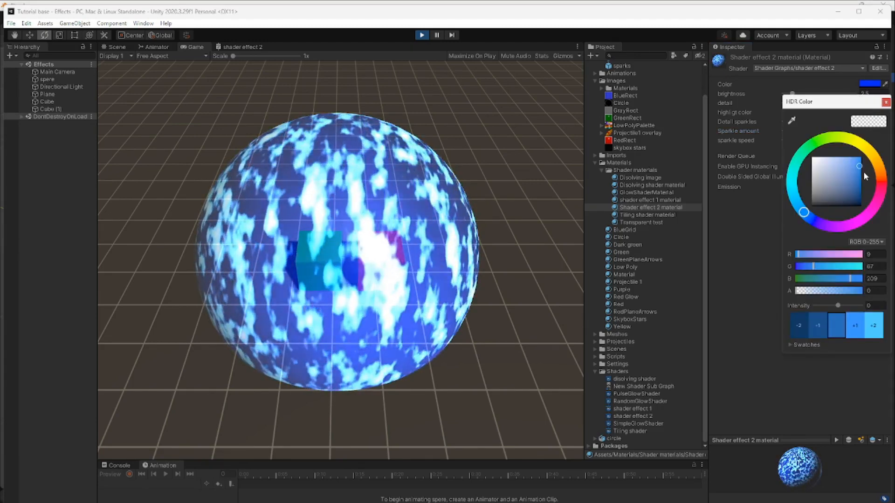
left_click_drag(859, 166, 863, 206)
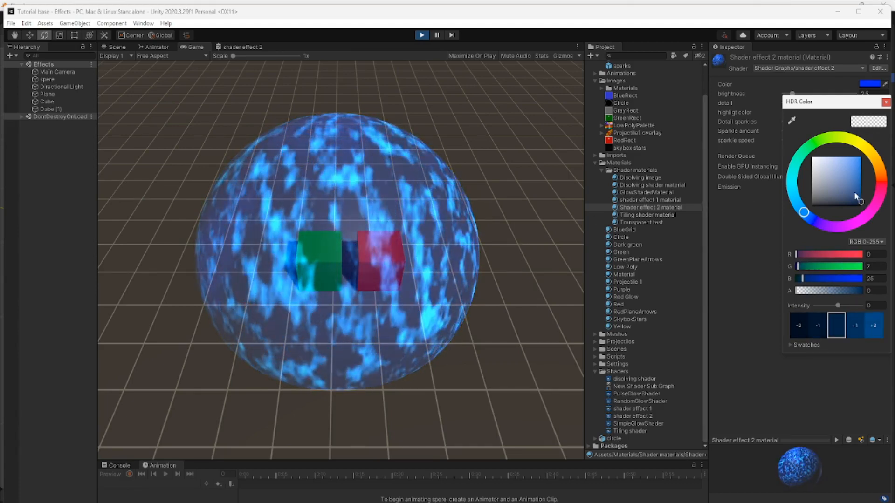
left_click_drag(860, 200, 840, 172)
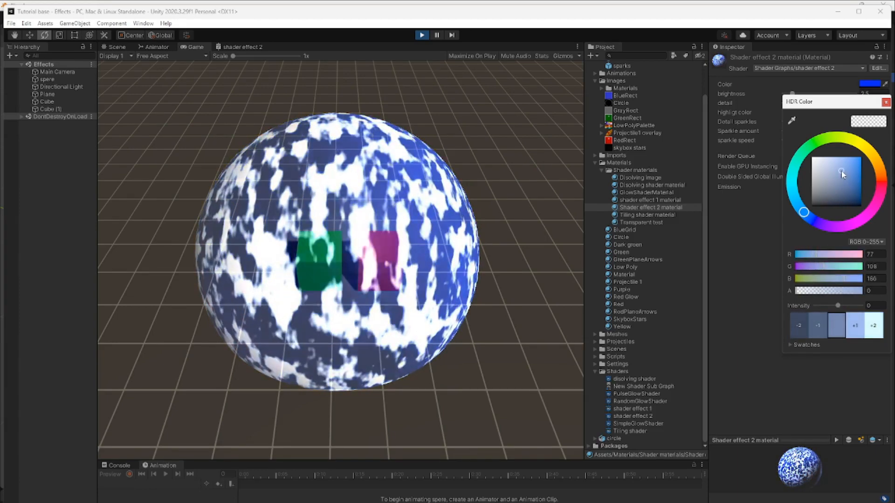
left_click(886, 102)
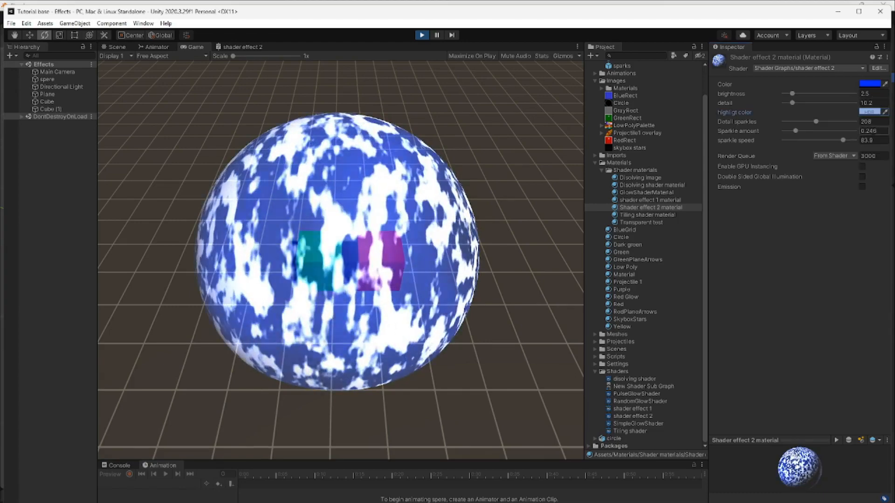
- Set the material's Sparkle amount to 0.887, Detail sparkles to 342 and sparkle speed to 69.5
left_click_drag(795, 131, 843, 124)
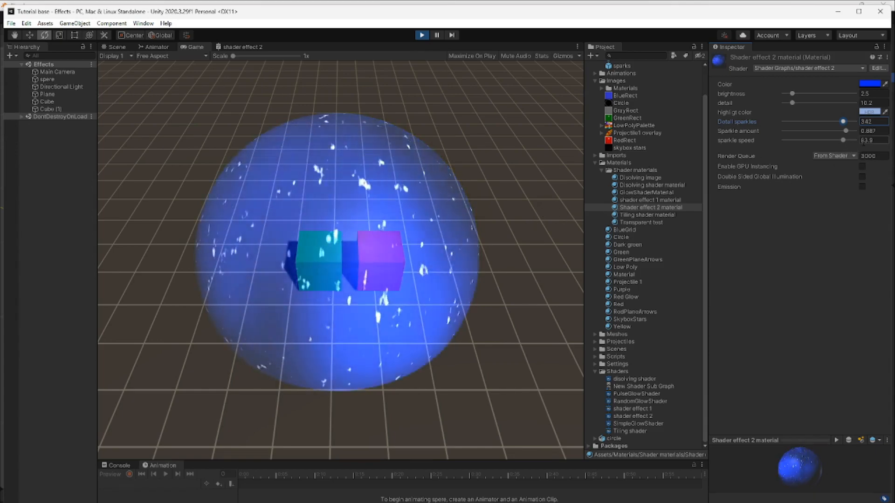
left_click_drag(843, 139, 795, 140)
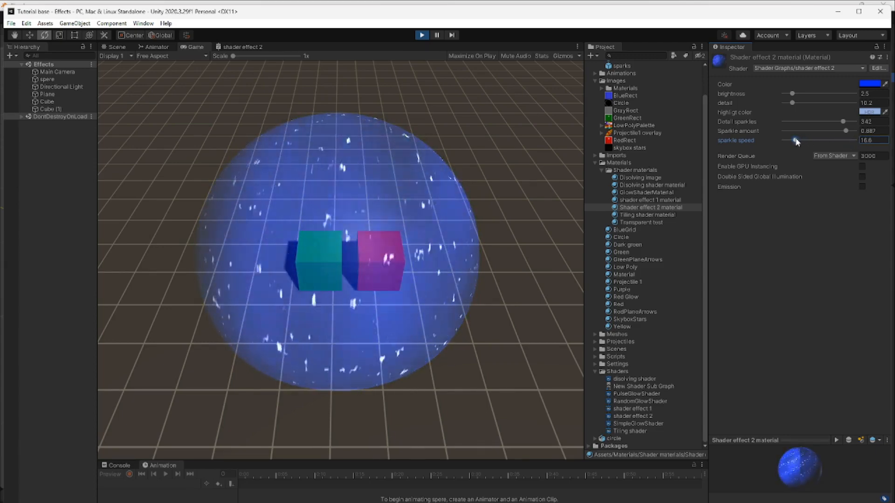
left_click_drag(795, 140, 832, 140)
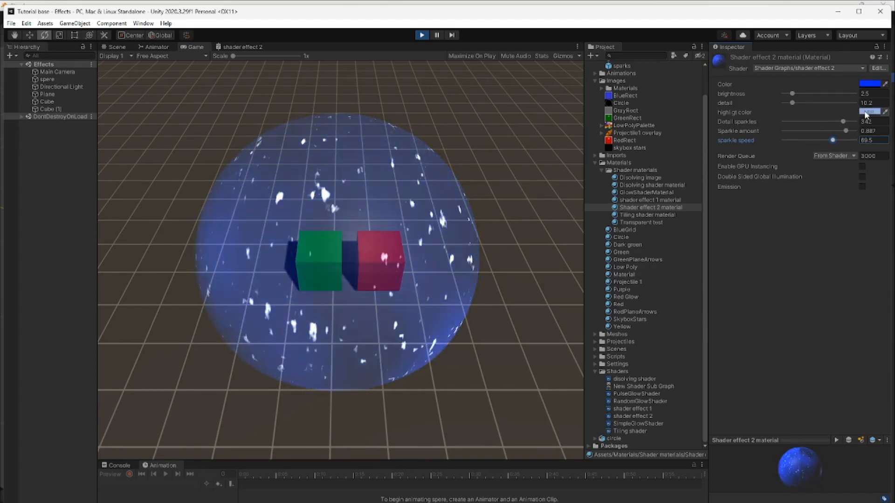
- Change the material's highligt color to a more saturated bright blue
left_click(868, 112)
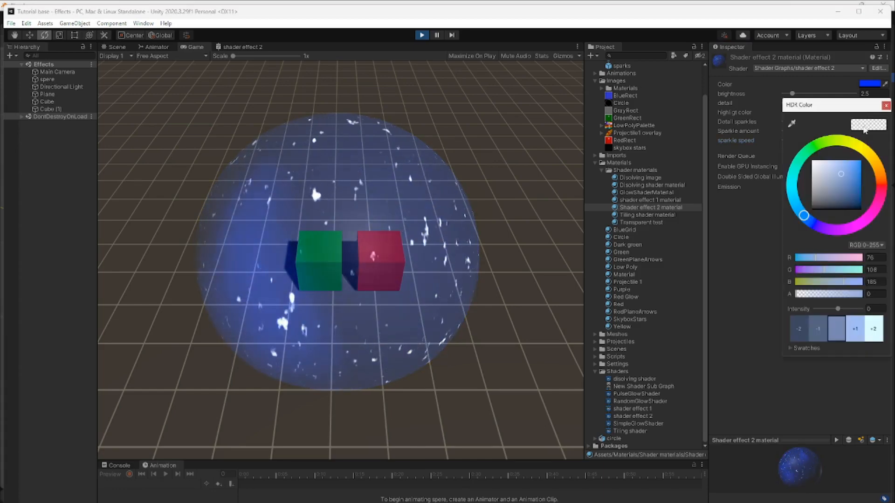
left_click(857, 175)
left_click(886, 106)
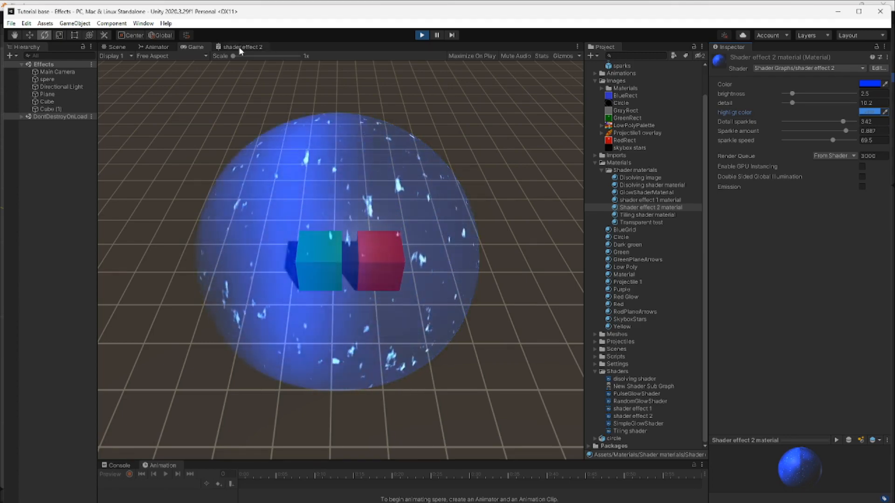
- Return to the shader effect 2 graph and move the Clamp node slightly upward
left_click(239, 46)
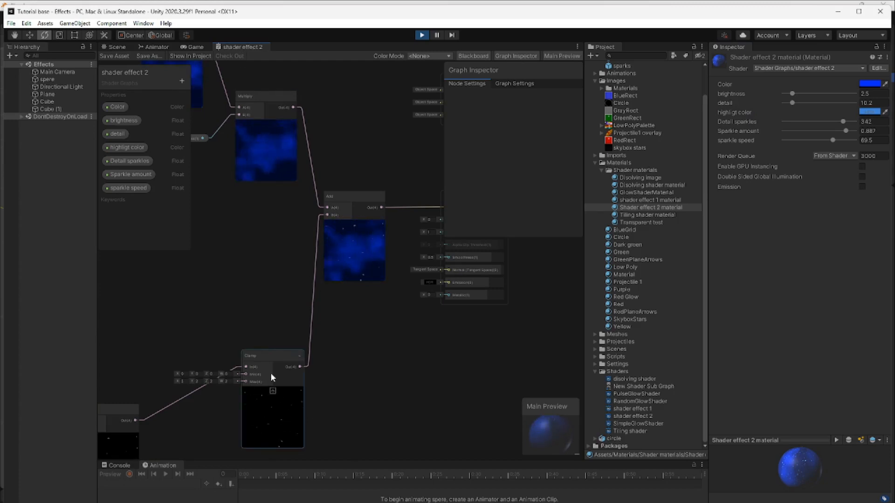
left_click_drag(270, 352, 268, 325)
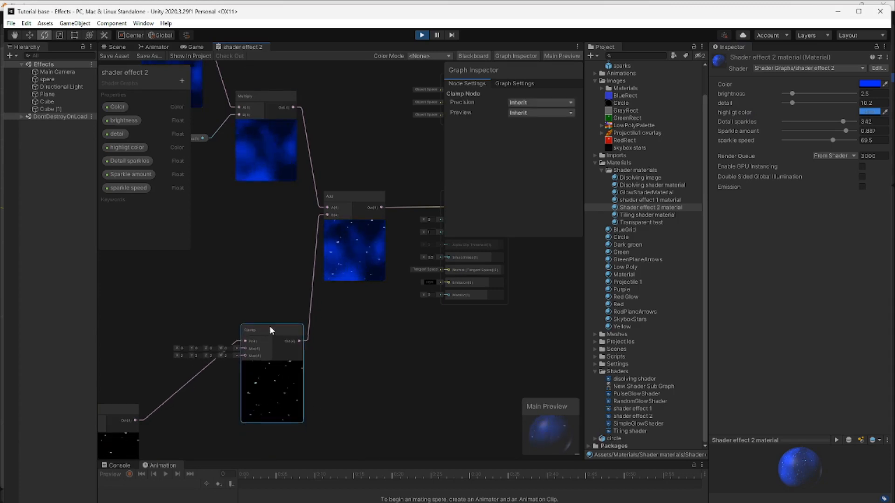